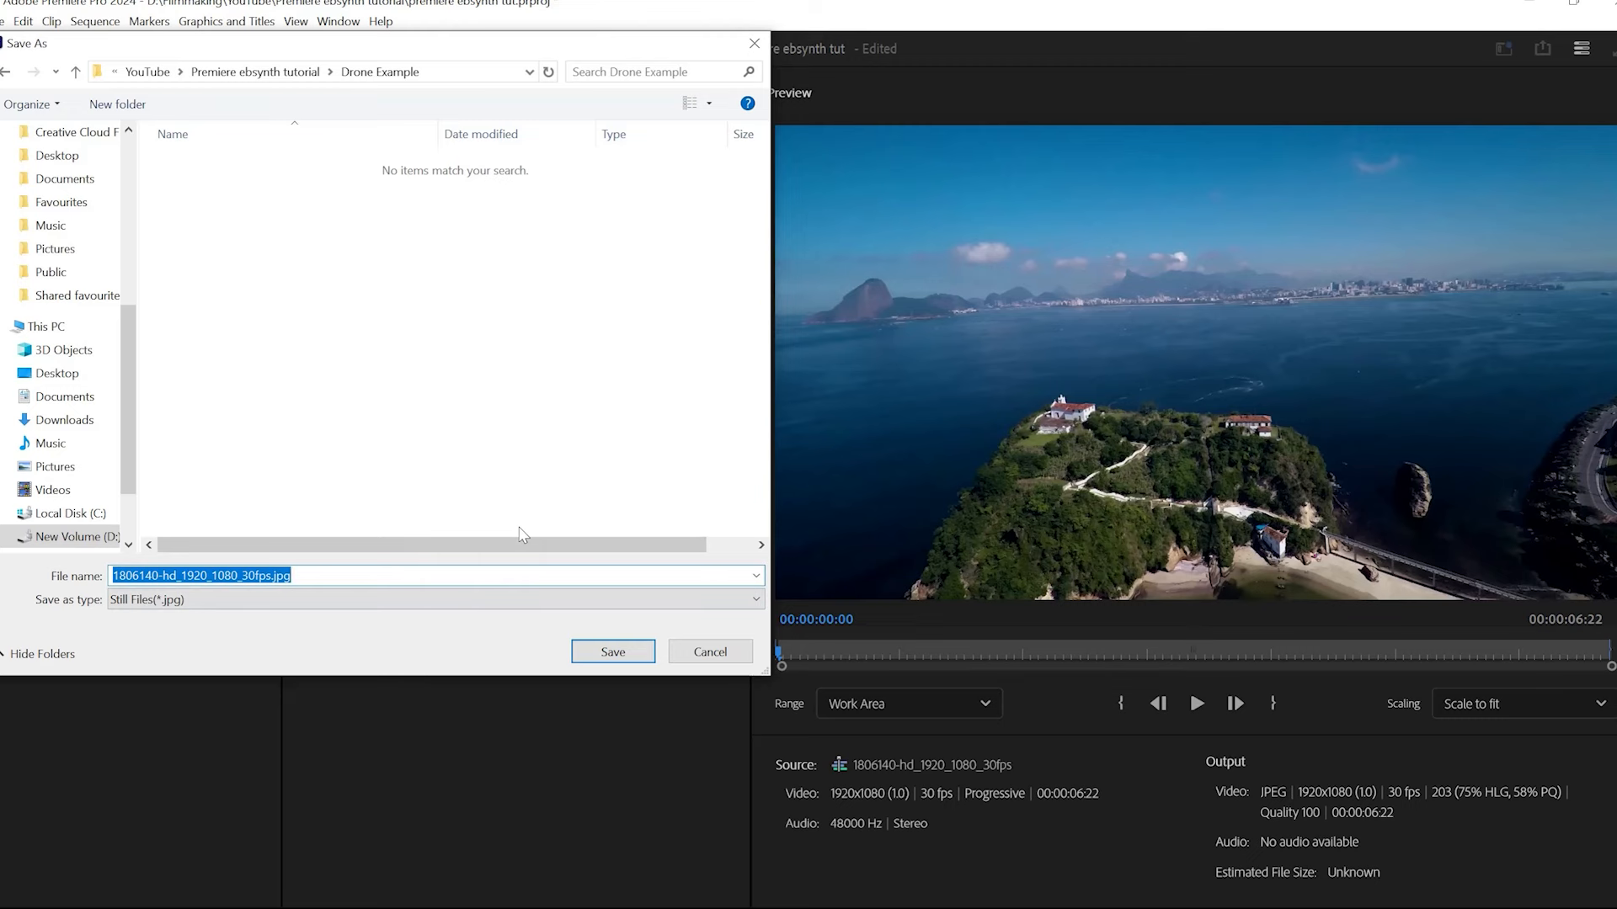
# Export the JPEG still sequence as drone into the Drone Example folder and open drone000.jpg in Photoshop.
pyautogui.write('drone')
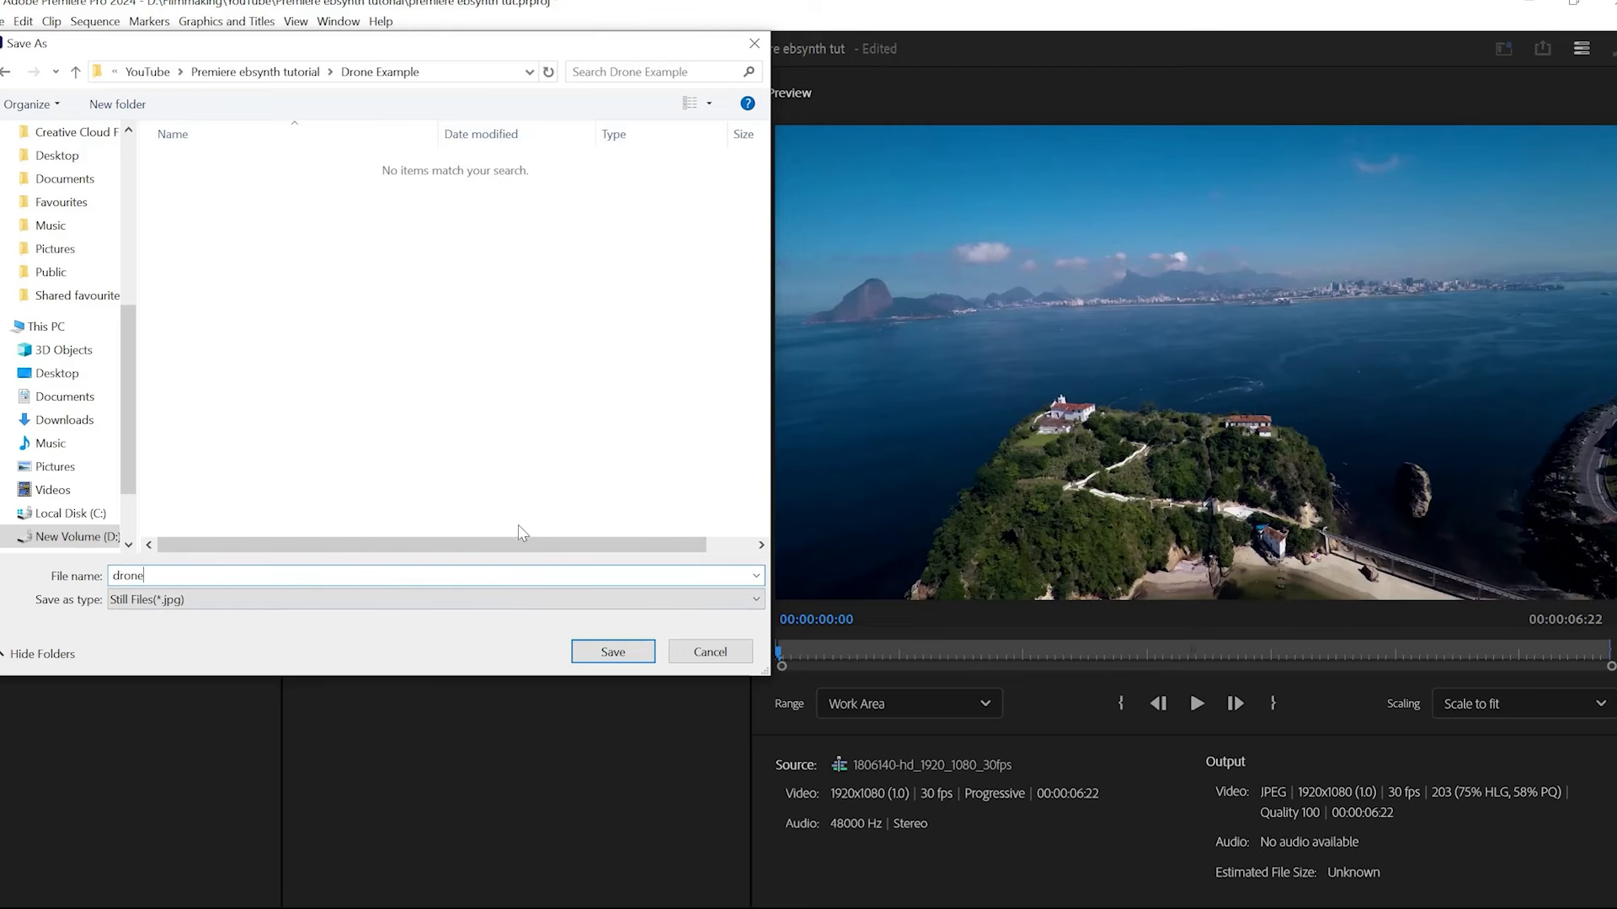
pyautogui.click(613, 653)
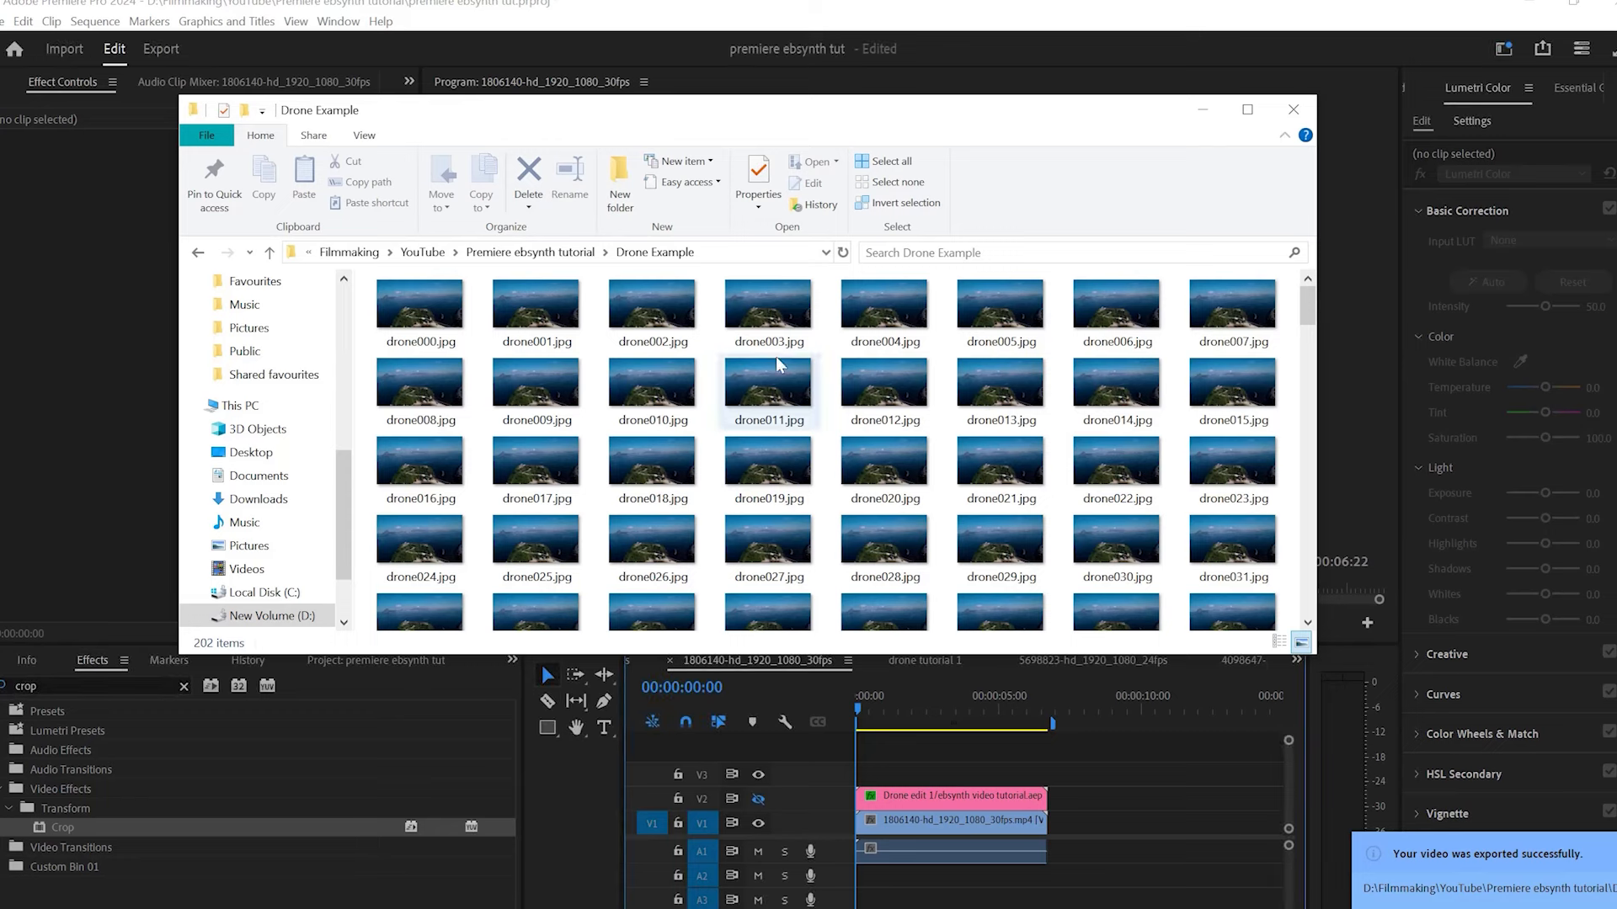
pyautogui.moveTo(1308, 325); pyautogui.dragTo(1309, 290)
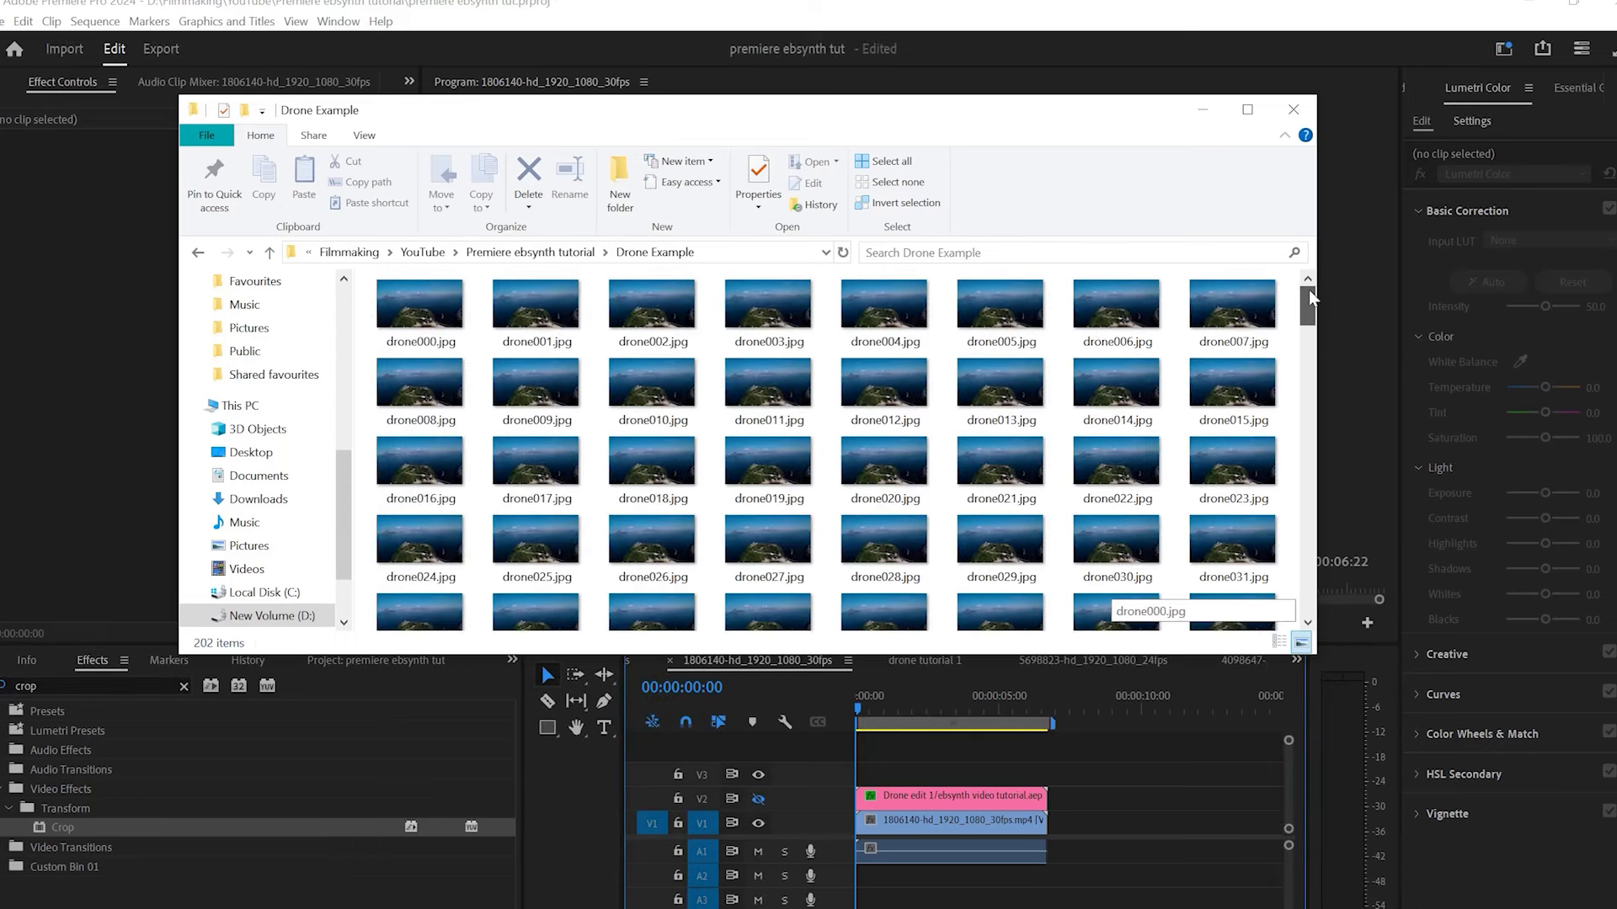
pyautogui.click(393, 317)
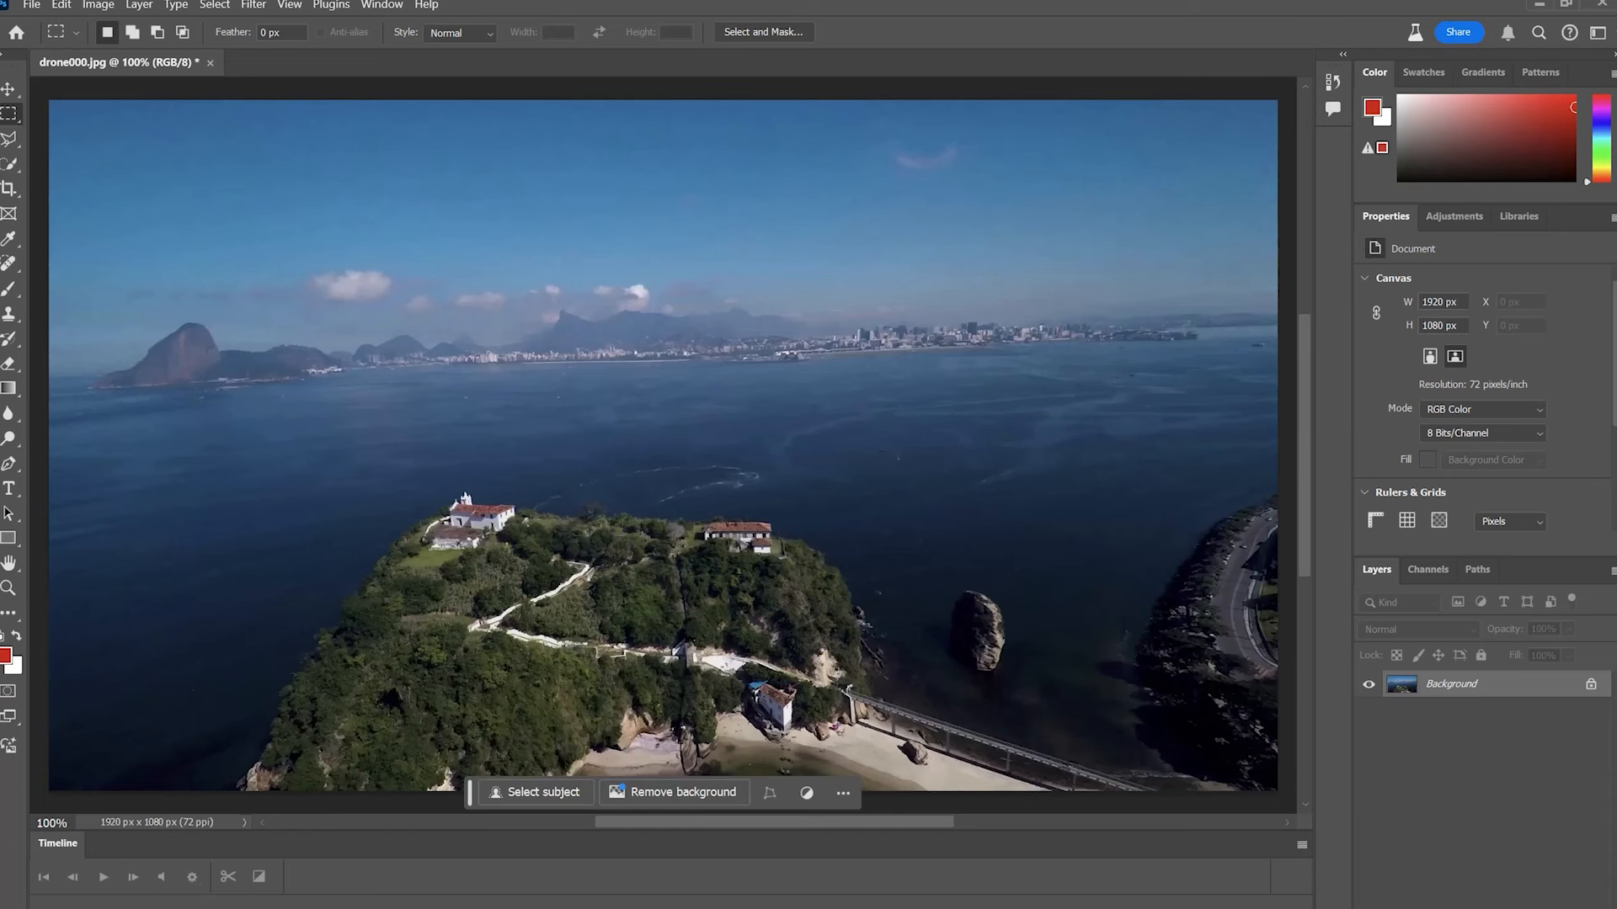
# Remove the white house on the island's upper-left slope with an empty-prompt Generative Fill, choosing the second variation.
pyautogui.moveTo(384, 445); pyautogui.dragTo(547, 585)
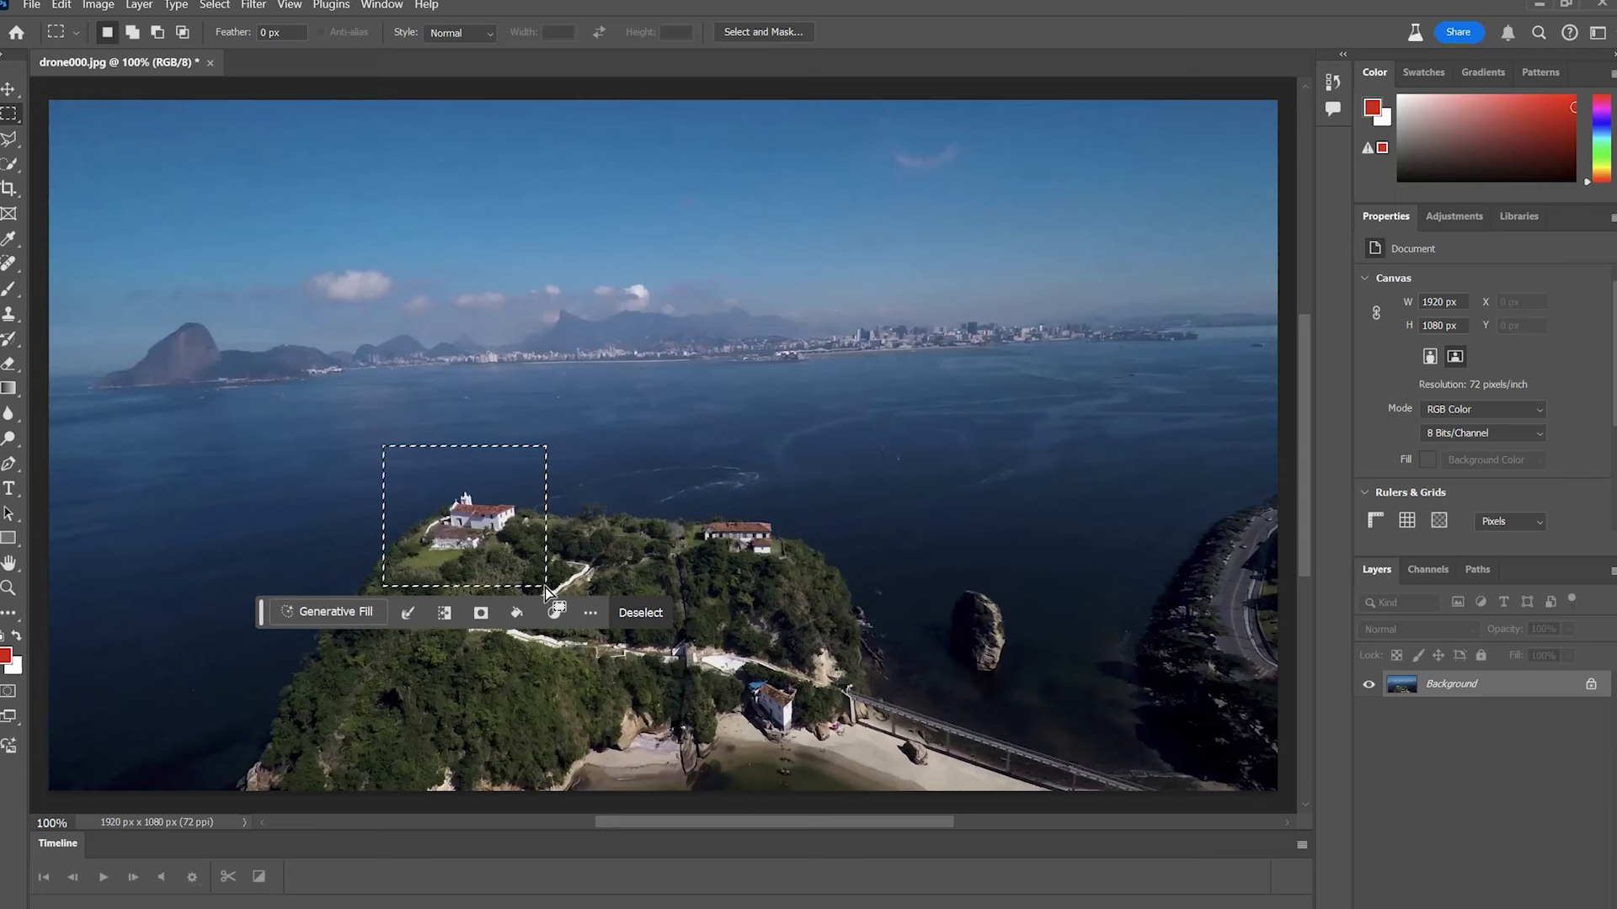
pyautogui.click(327, 613)
pyautogui.click(716, 612)
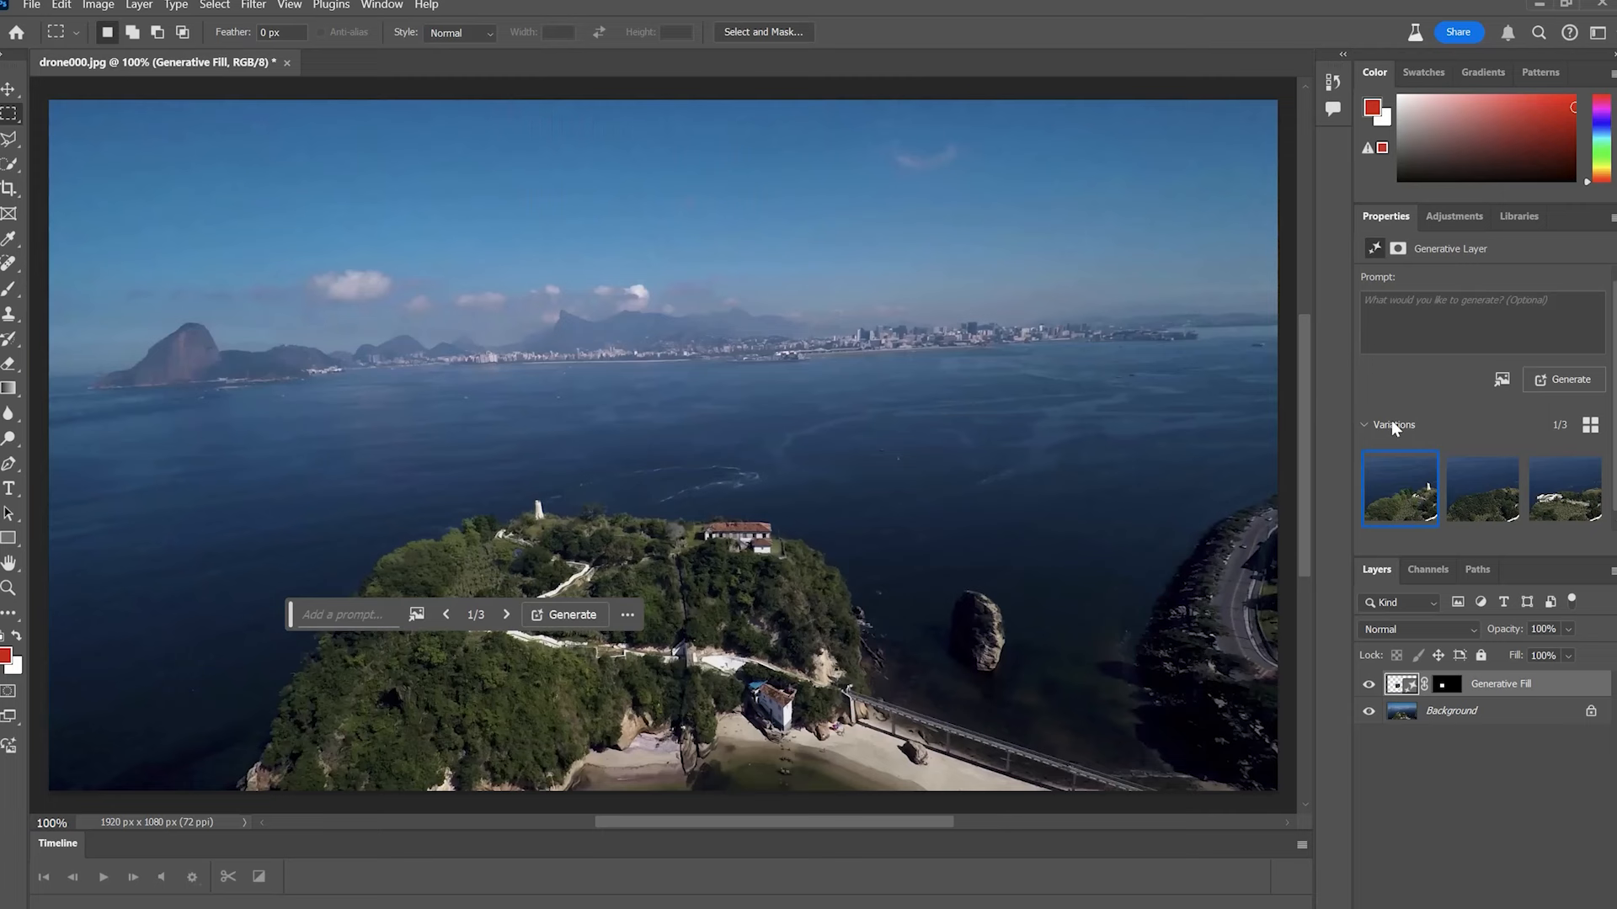
pyautogui.click(1483, 514)
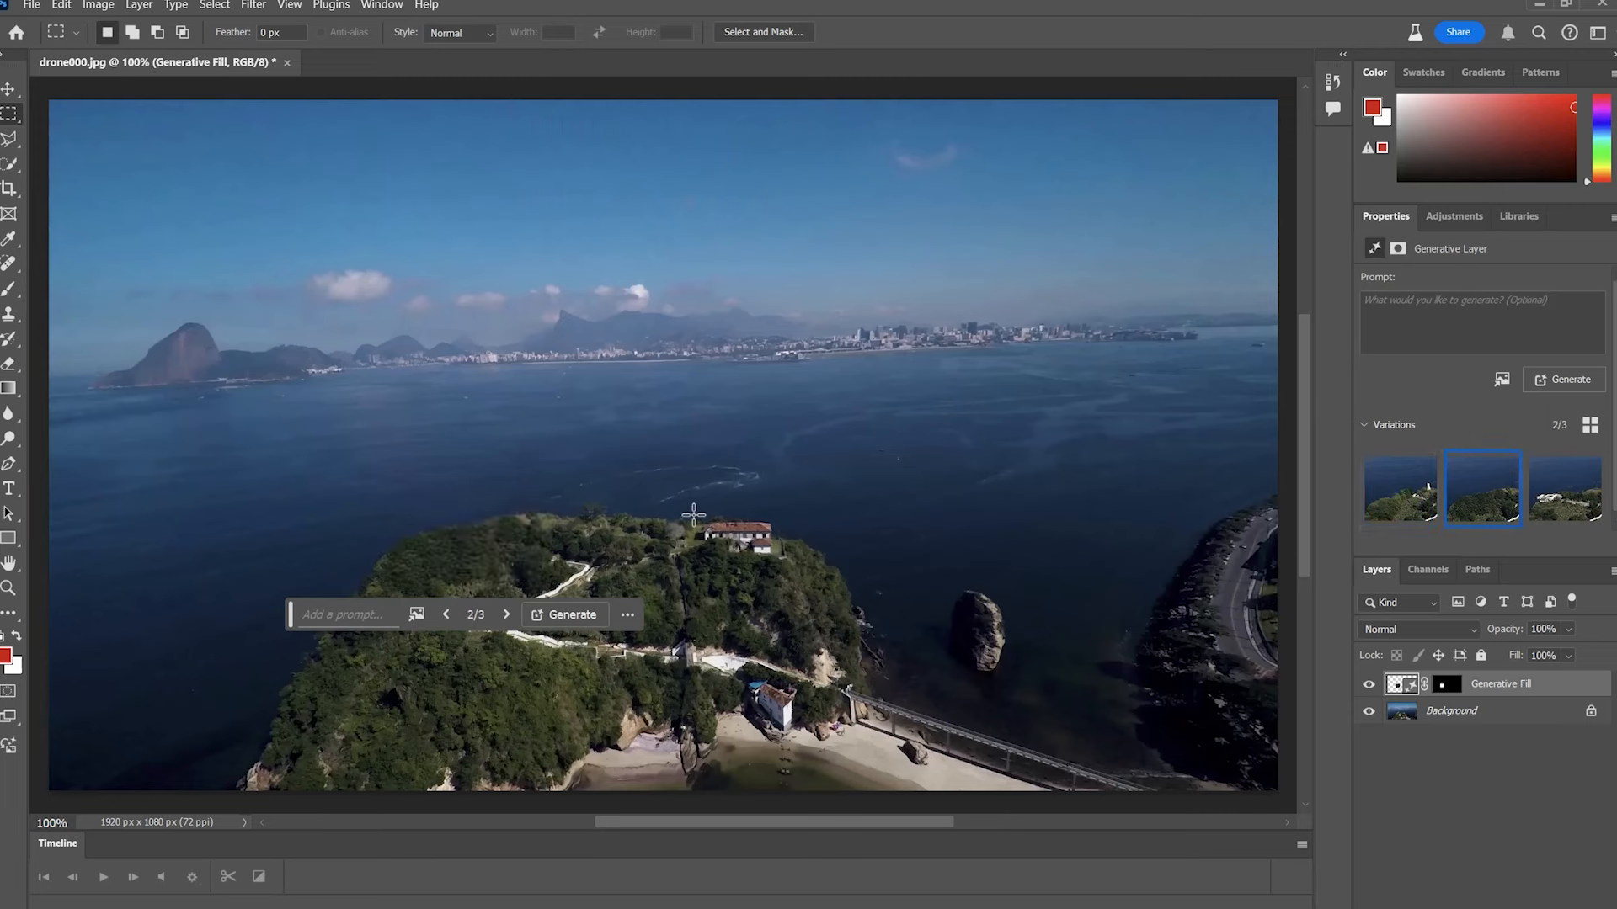
# Remove the red-roofed hilltop house and the small house above the beach with Generative Fill.
pyautogui.moveTo(667, 500); pyautogui.dragTo(808, 579)
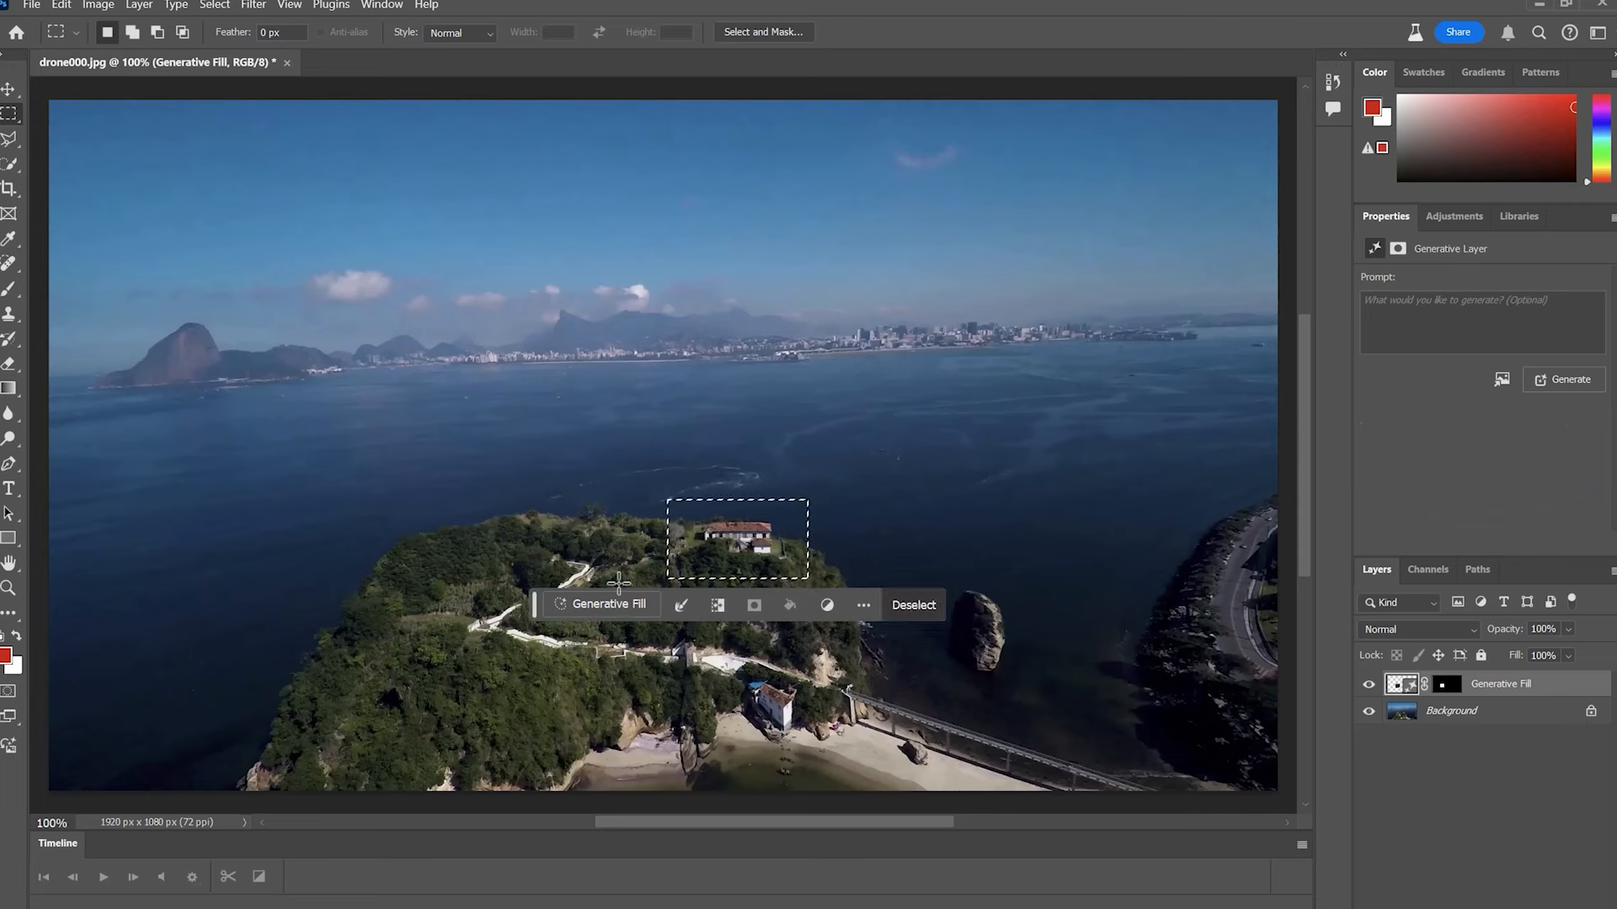
pyautogui.click(606, 604)
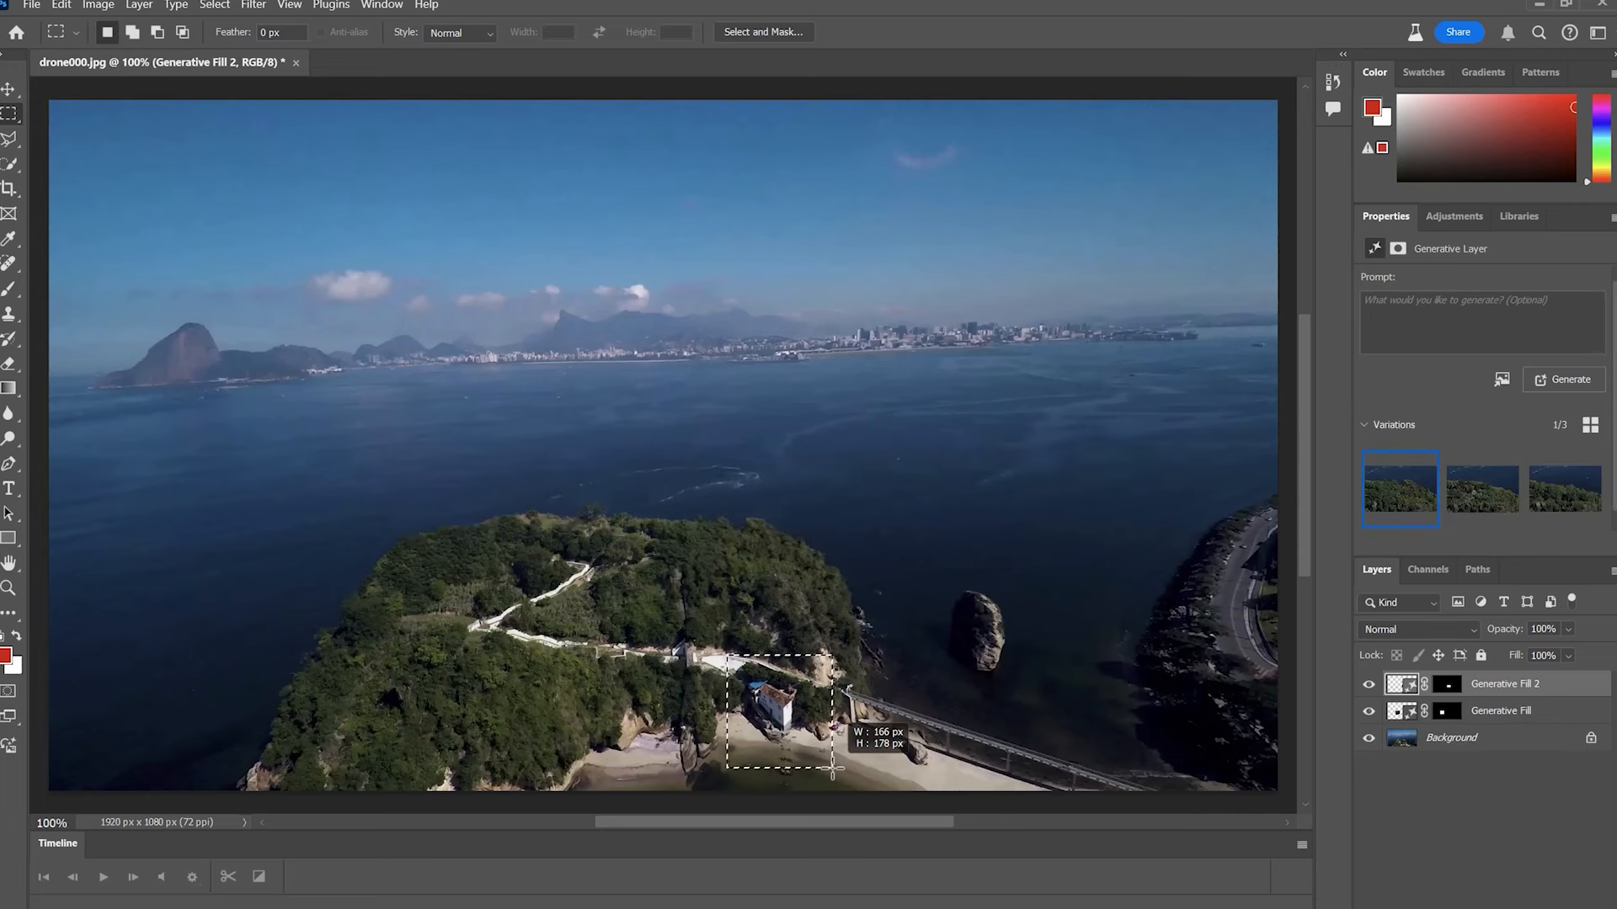
pyautogui.click(1472, 508)
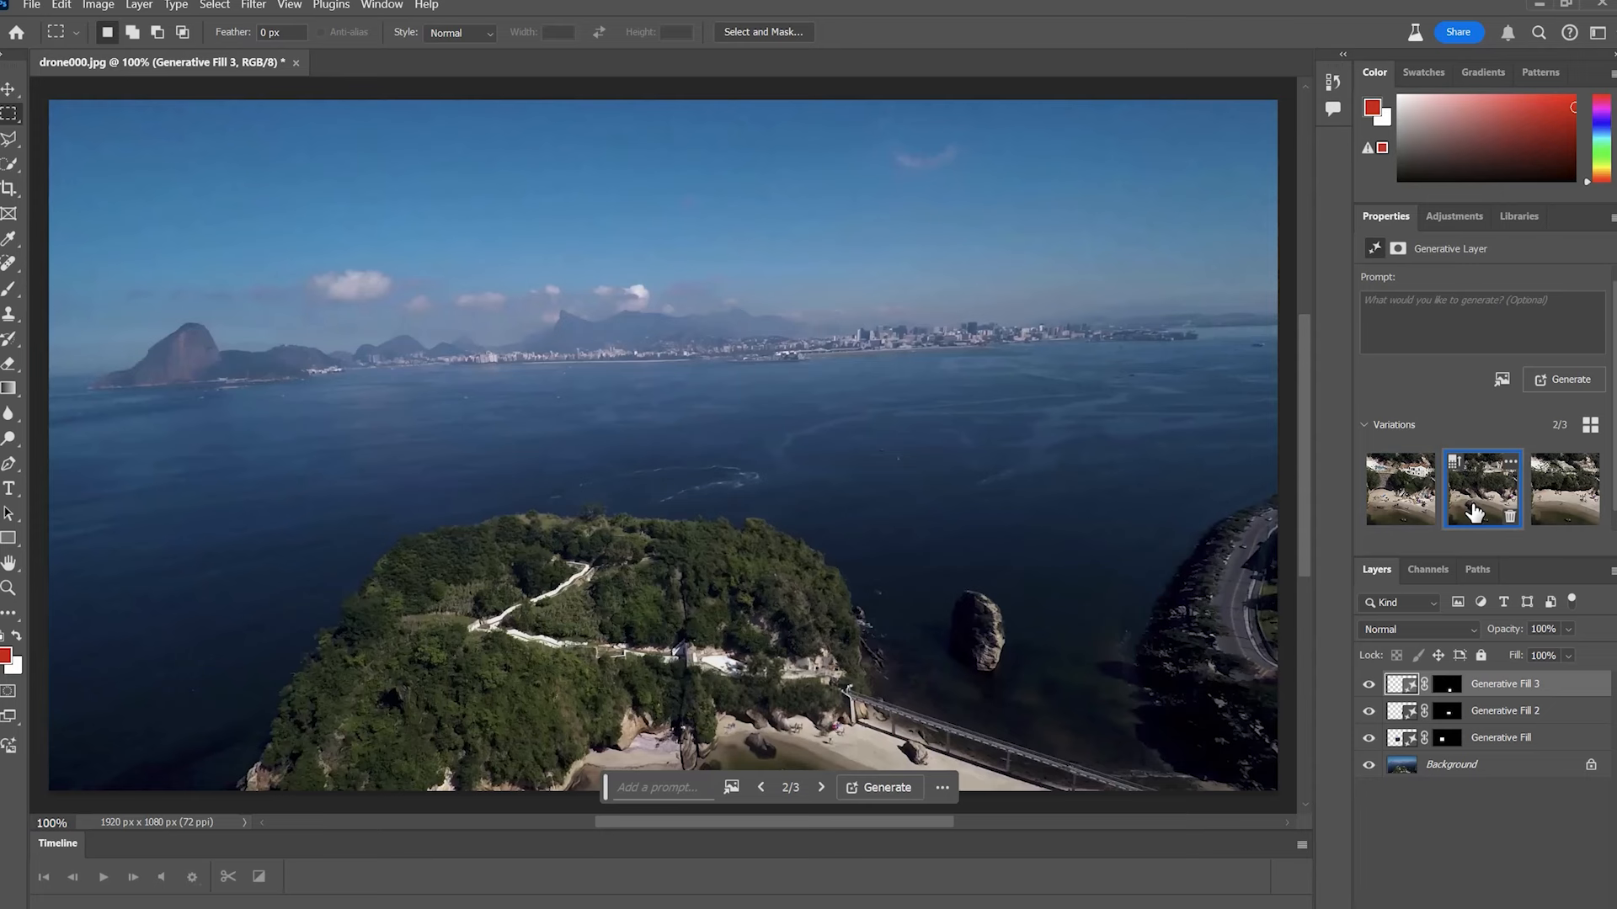
# Replace the tall rocky mountain on the horizon's left end using Generative Fill without a prompt.
pyautogui.moveTo(80, 274); pyautogui.dragTo(358, 417)
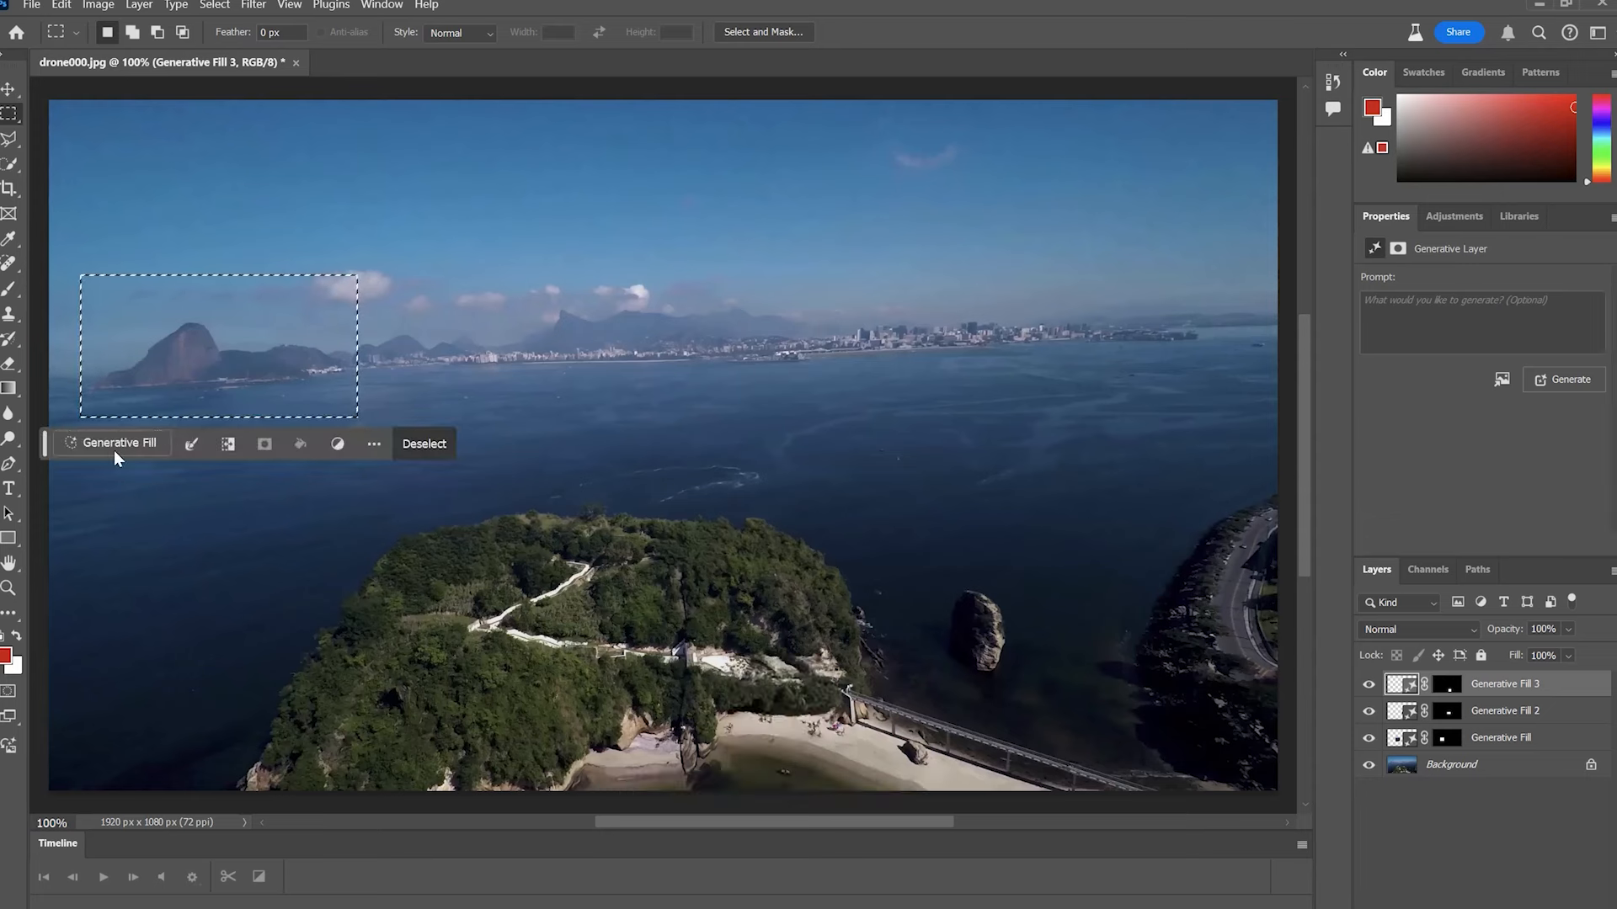
pyautogui.click(114, 447)
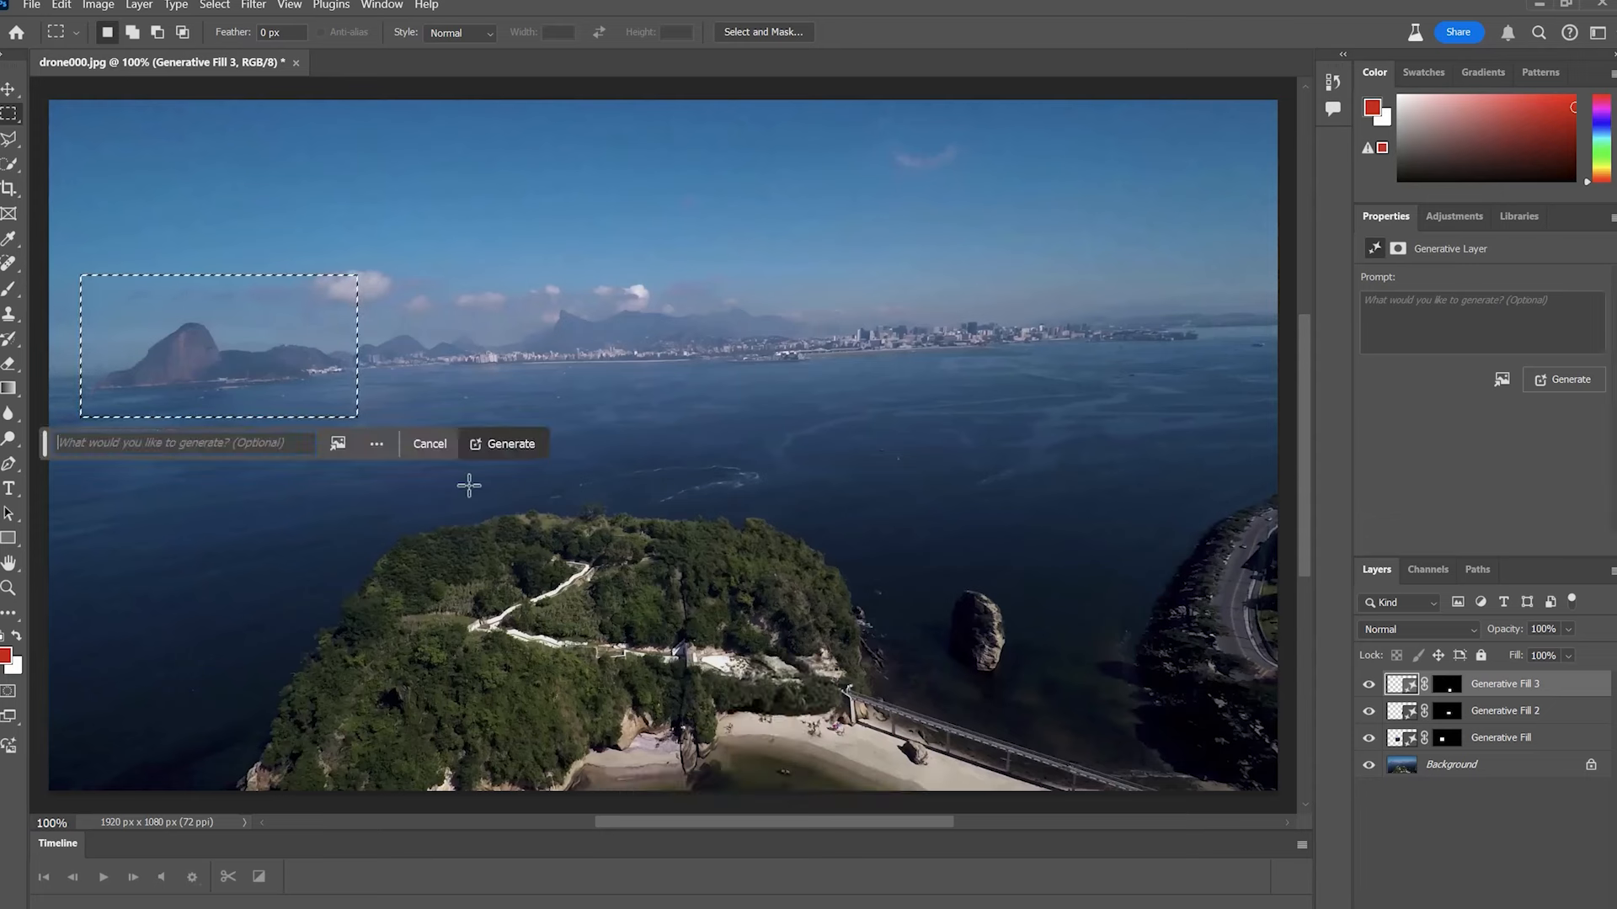
pyautogui.click(501, 444)
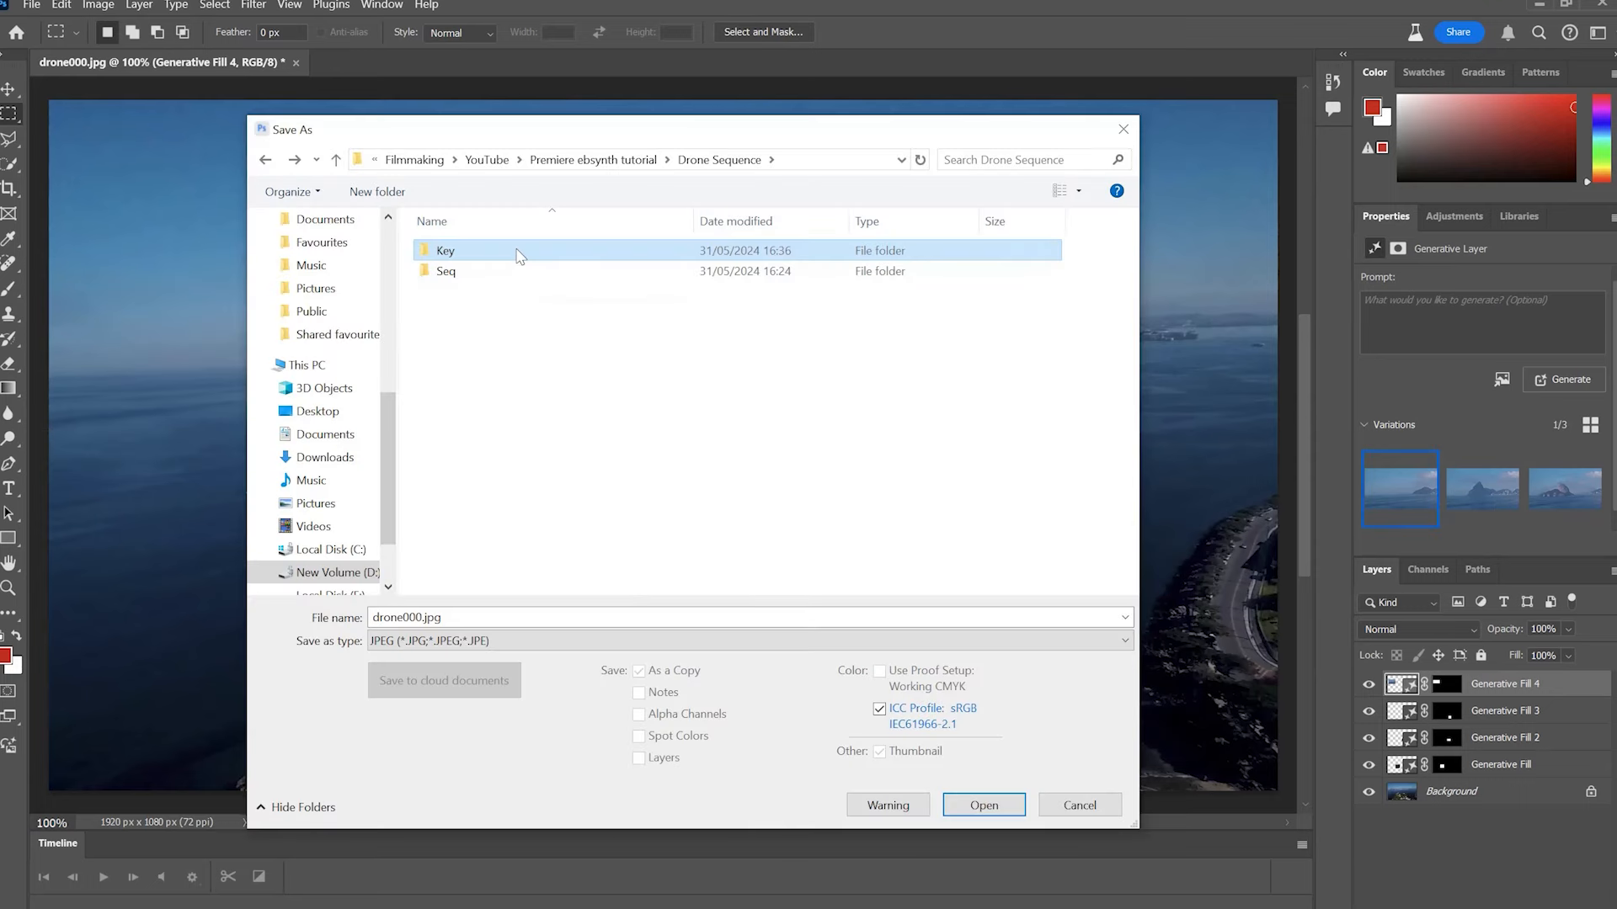
# Save the edited frame as drone000.jpg in the Drone Sequence\Key folder with JPEG quality 12.
pyautogui.doubleClick(520, 256)
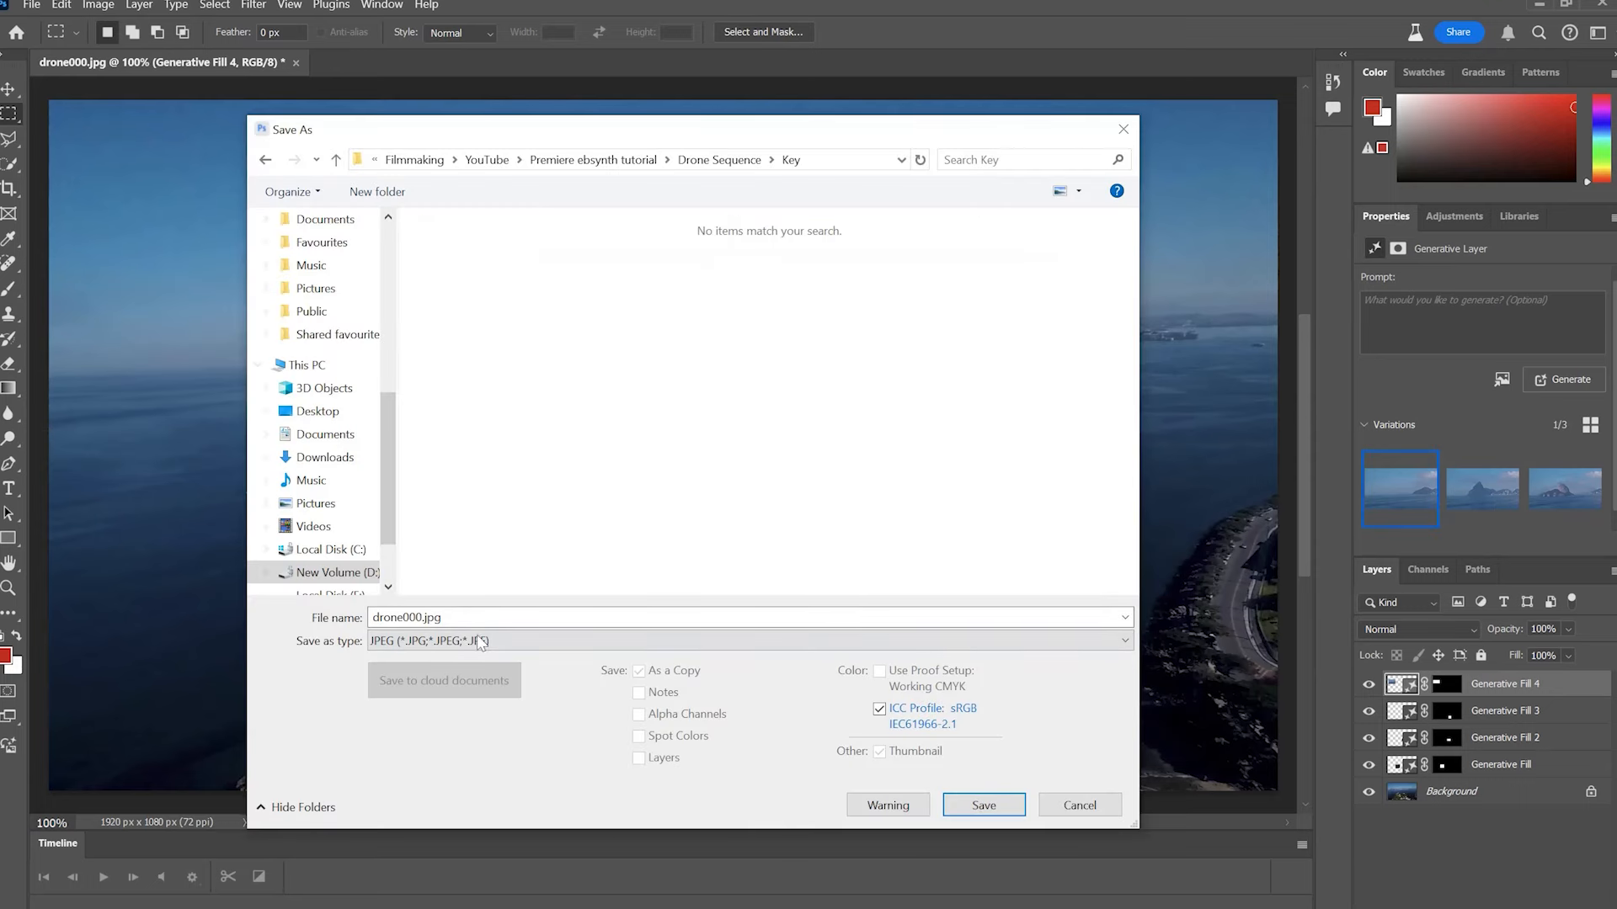
pyautogui.click(984, 805)
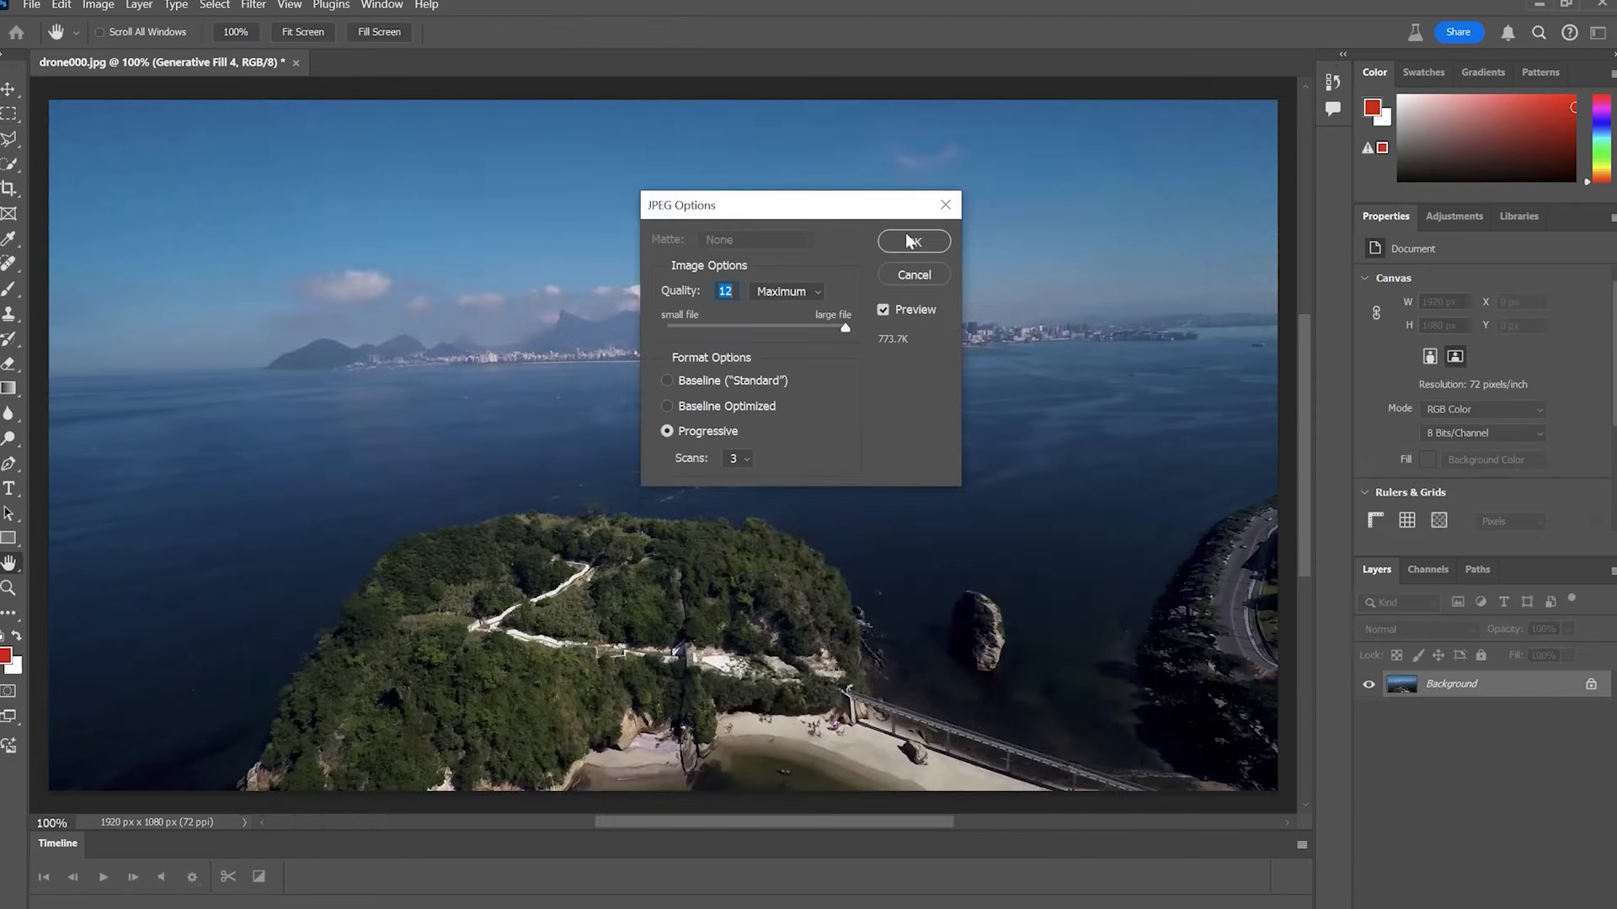
pyautogui.click(906, 232)
# Switch to File Explorer and check the Seq and Key subfolders of the Drone Sequence folder.
pyautogui.hotkey('alt', 'Tab')
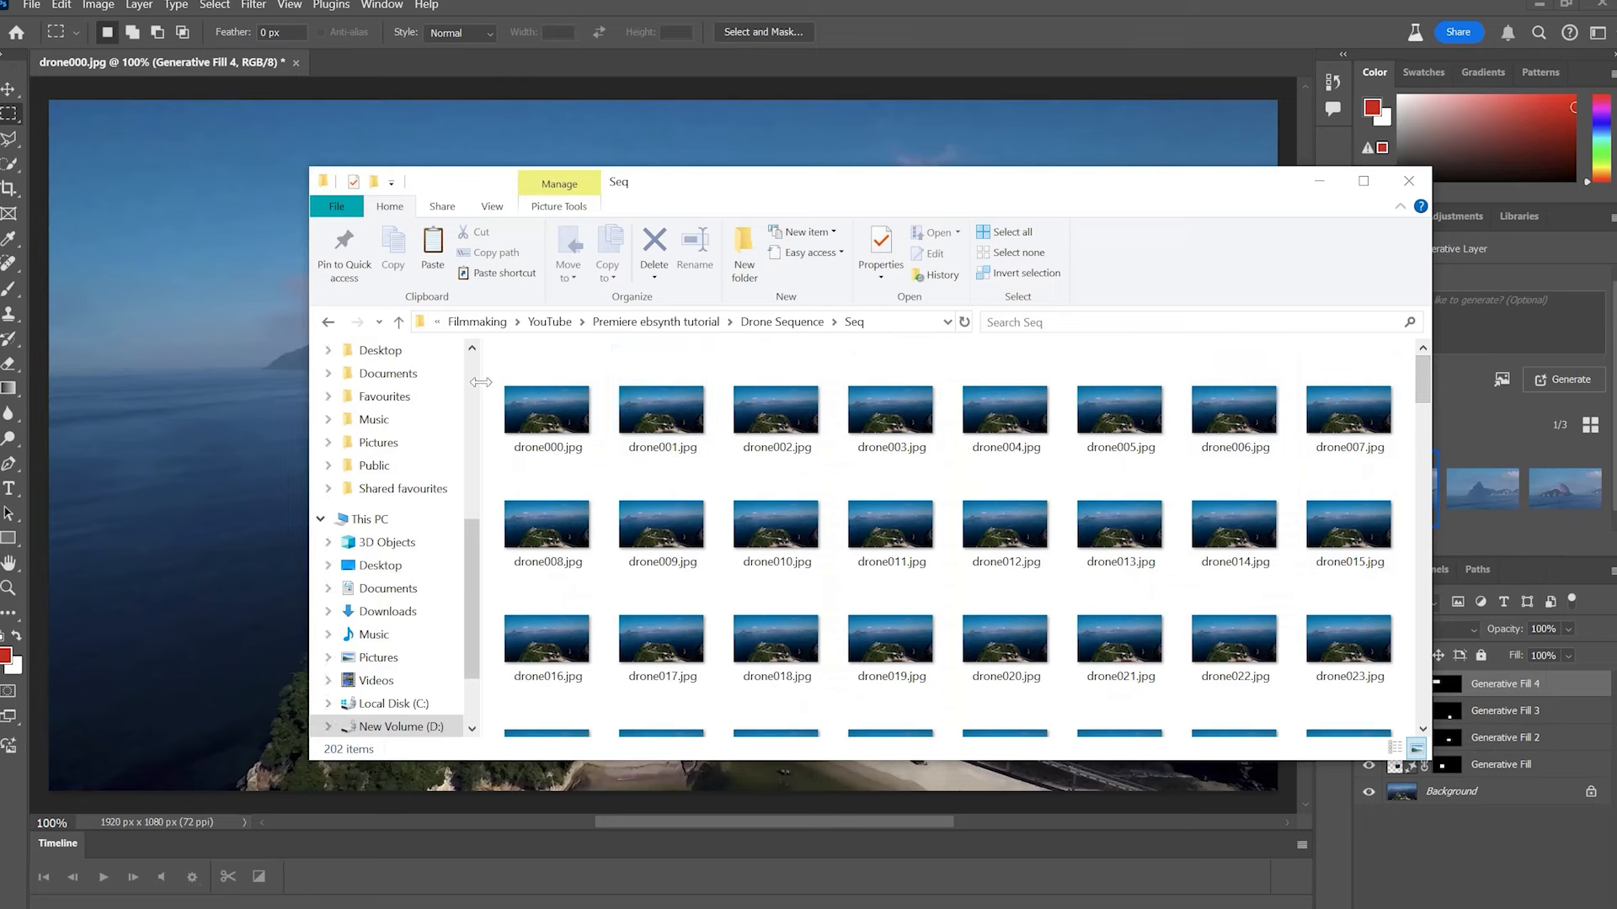
pyautogui.moveTo(1423, 379)
pyautogui.mouseDown()
pyautogui.moveTo(1425, 726)
pyautogui.moveTo(1424, 358)
pyautogui.mouseUp()
pyautogui.click(764, 325)
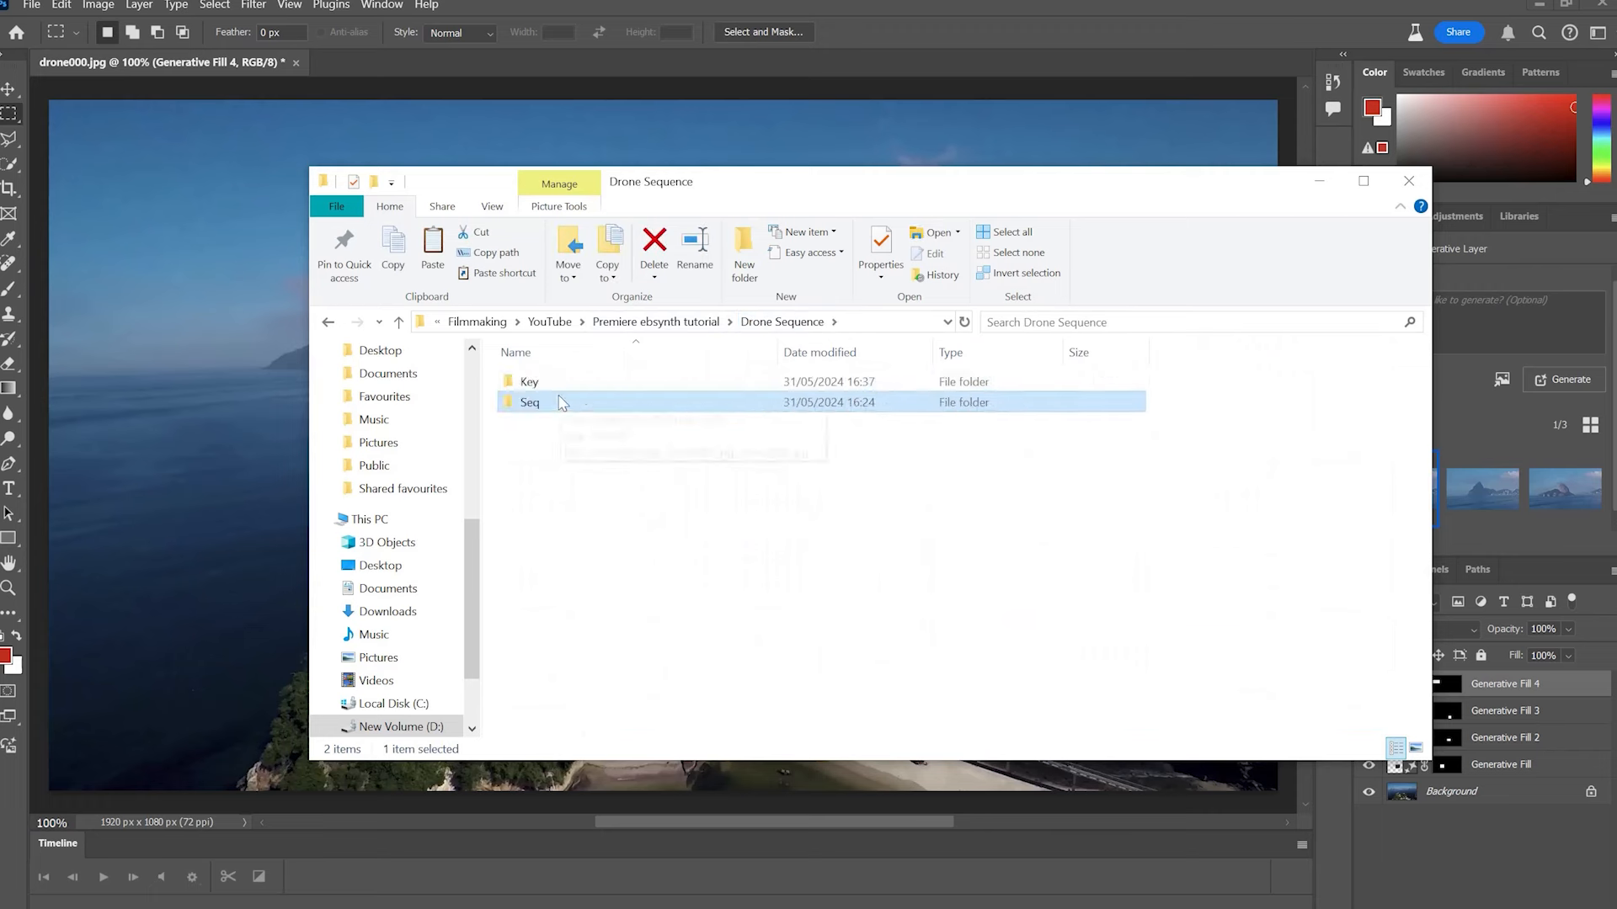
pyautogui.doubleClick(559, 384)
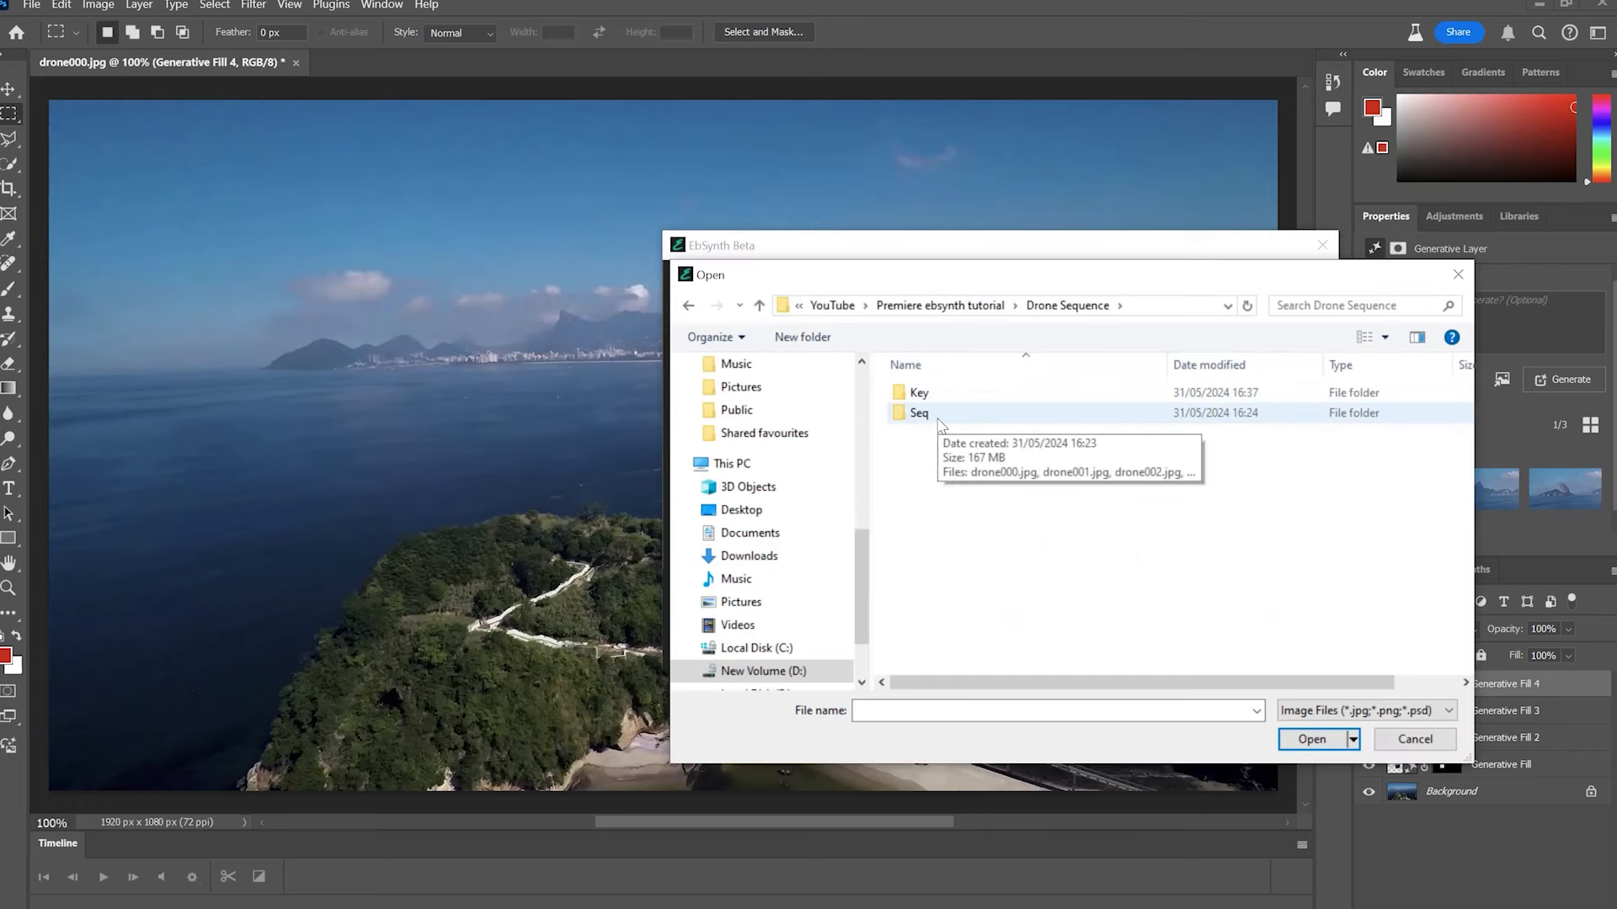
# In EbSynth, load drone000.jpg from the Seq folder as the video sequence.
pyautogui.doubleClick(939, 417)
pyautogui.click(928, 404)
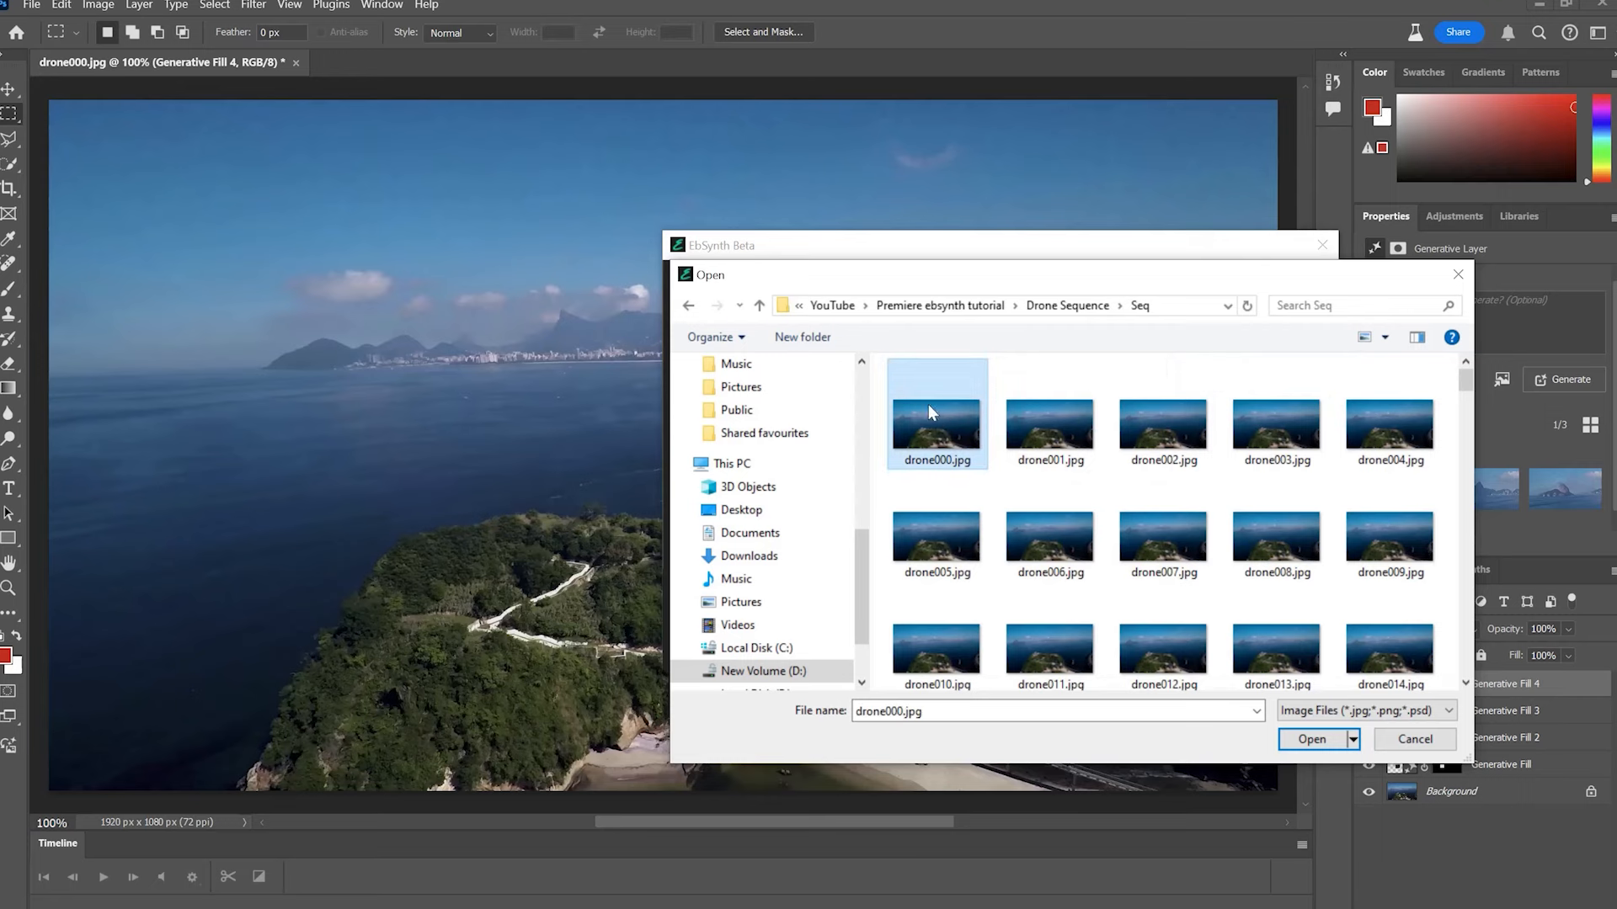
pyautogui.click(1329, 741)
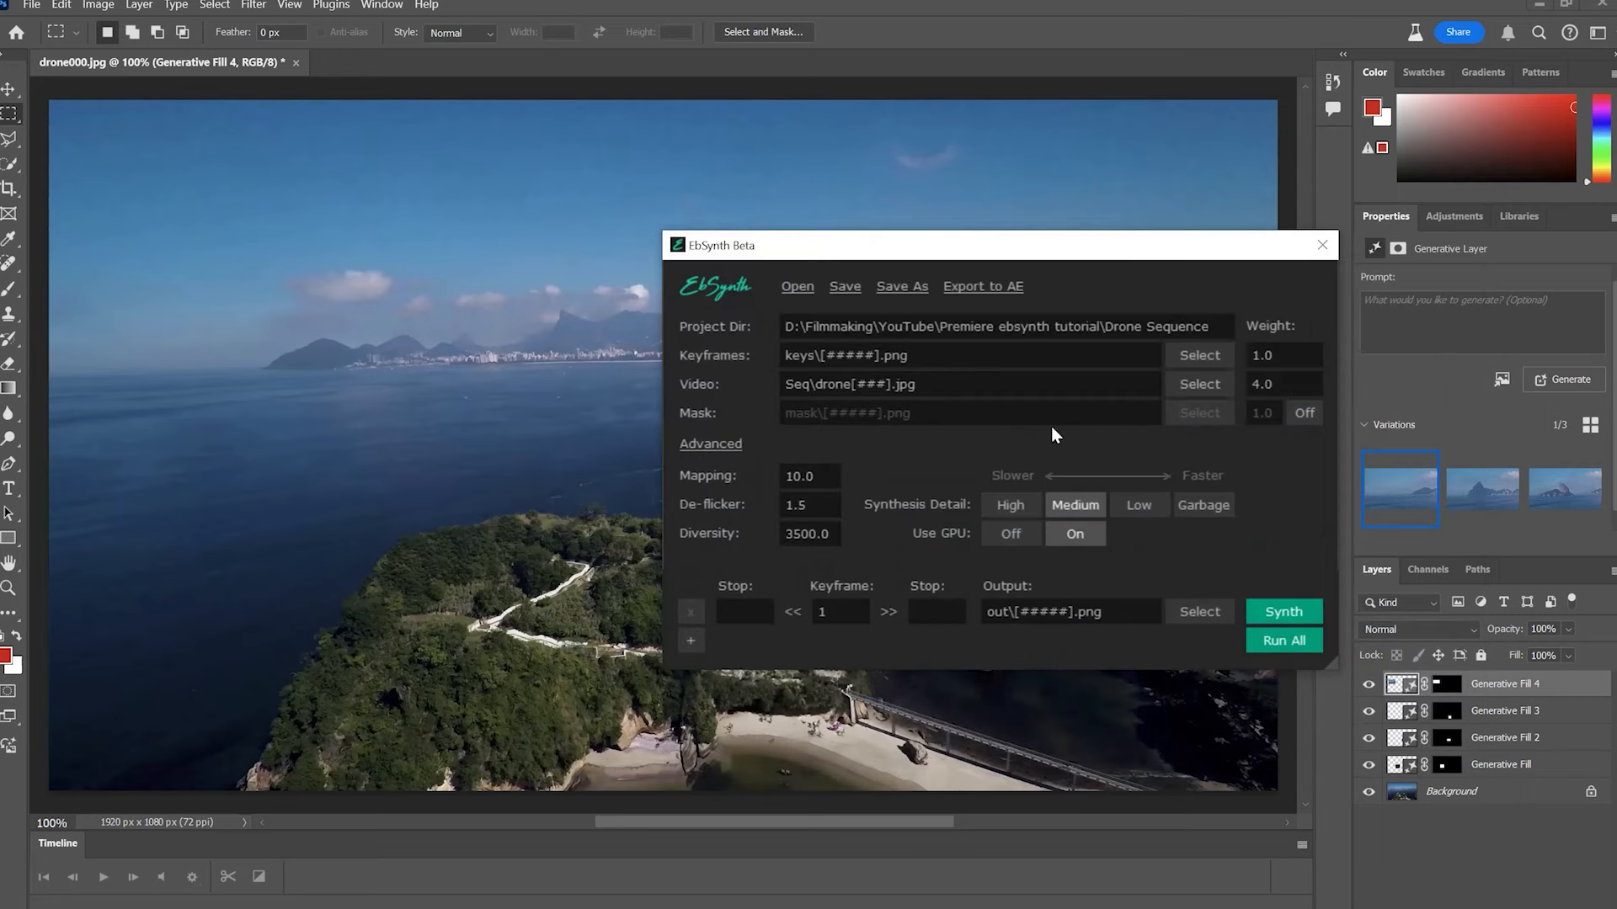
# Load the edited drone000.jpg from the Key folder as the keyframe.
pyautogui.click(1179, 356)
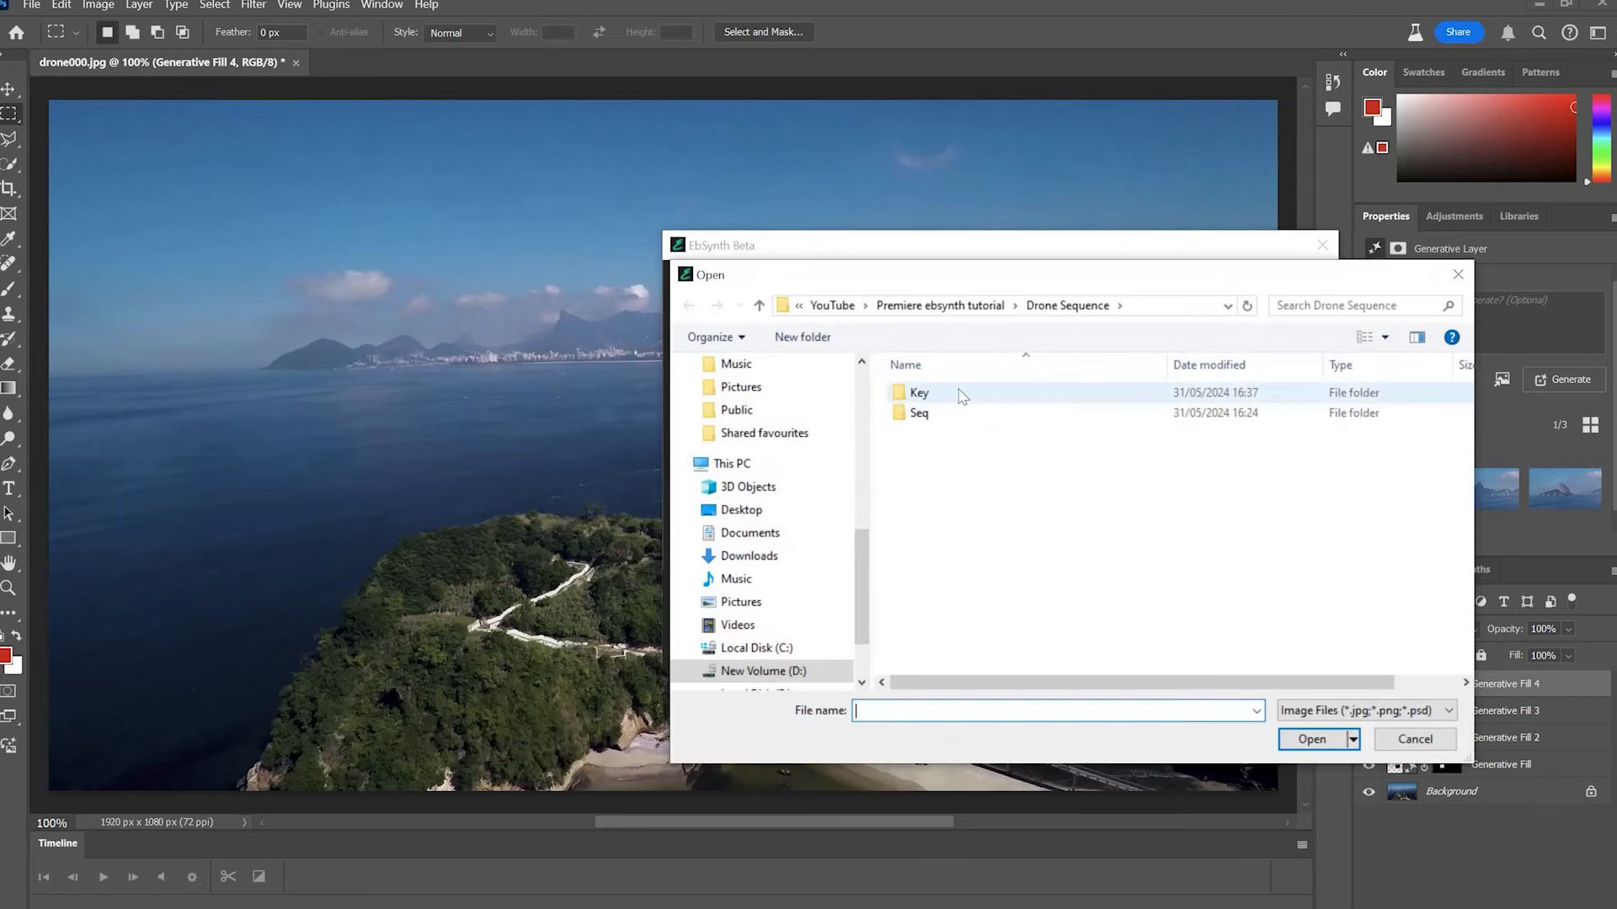
pyautogui.doubleClick(950, 399)
pyautogui.click(937, 421)
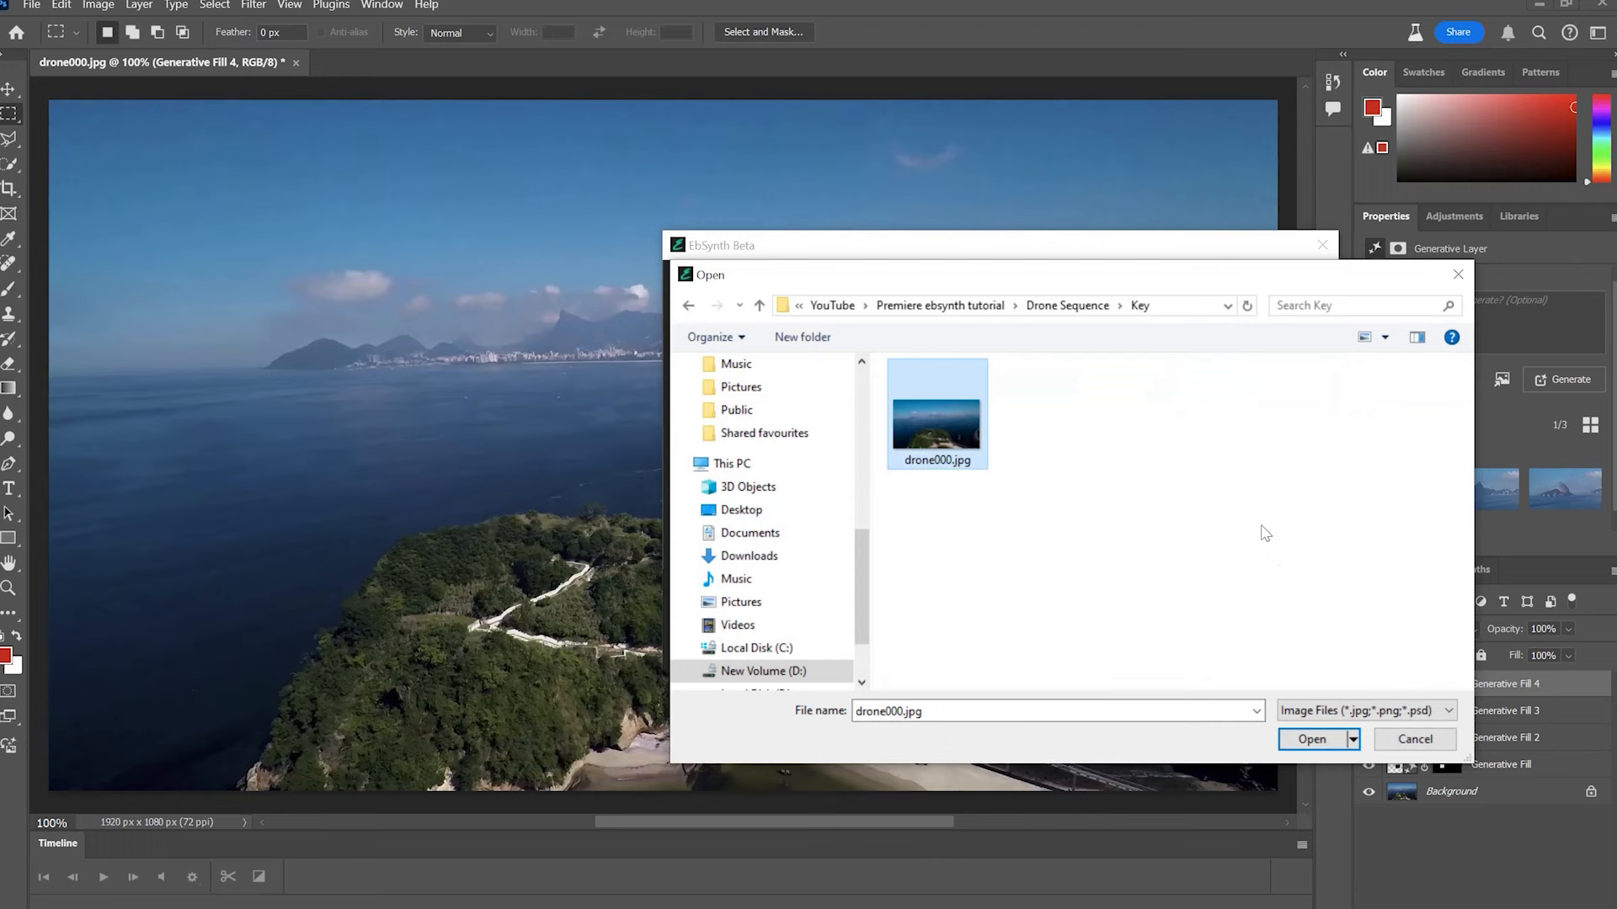
pyautogui.click(1311, 741)
# Set De-flicker to 1.5 and Synthesis Detail to High, and run the synthesis for all frames.
pyautogui.click(711, 444)
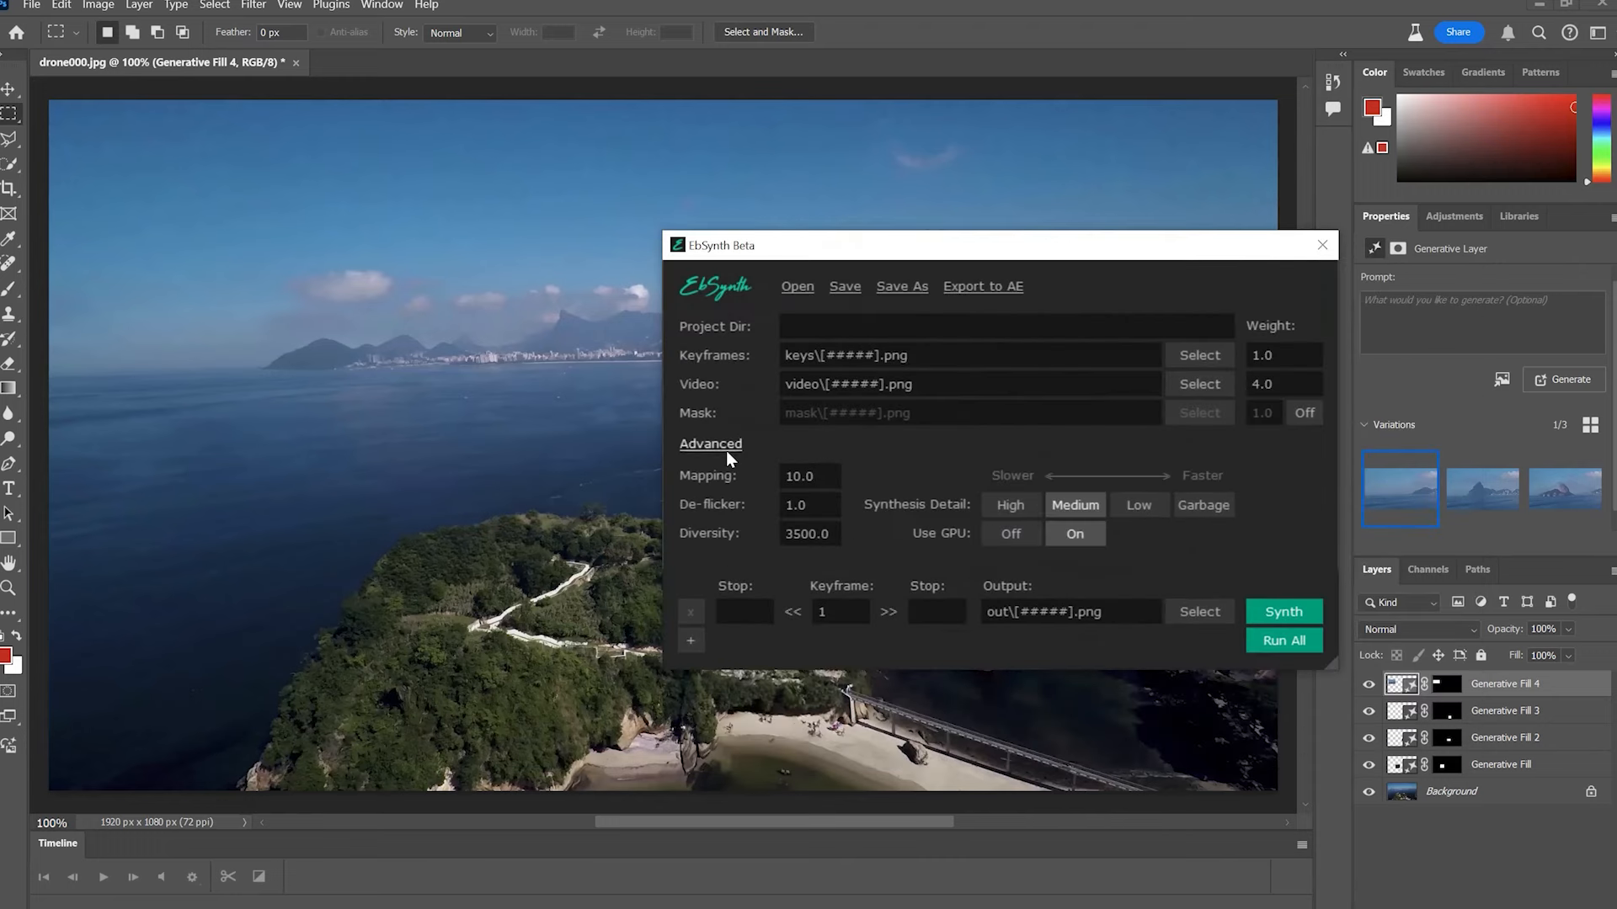
pyautogui.write('1.5')
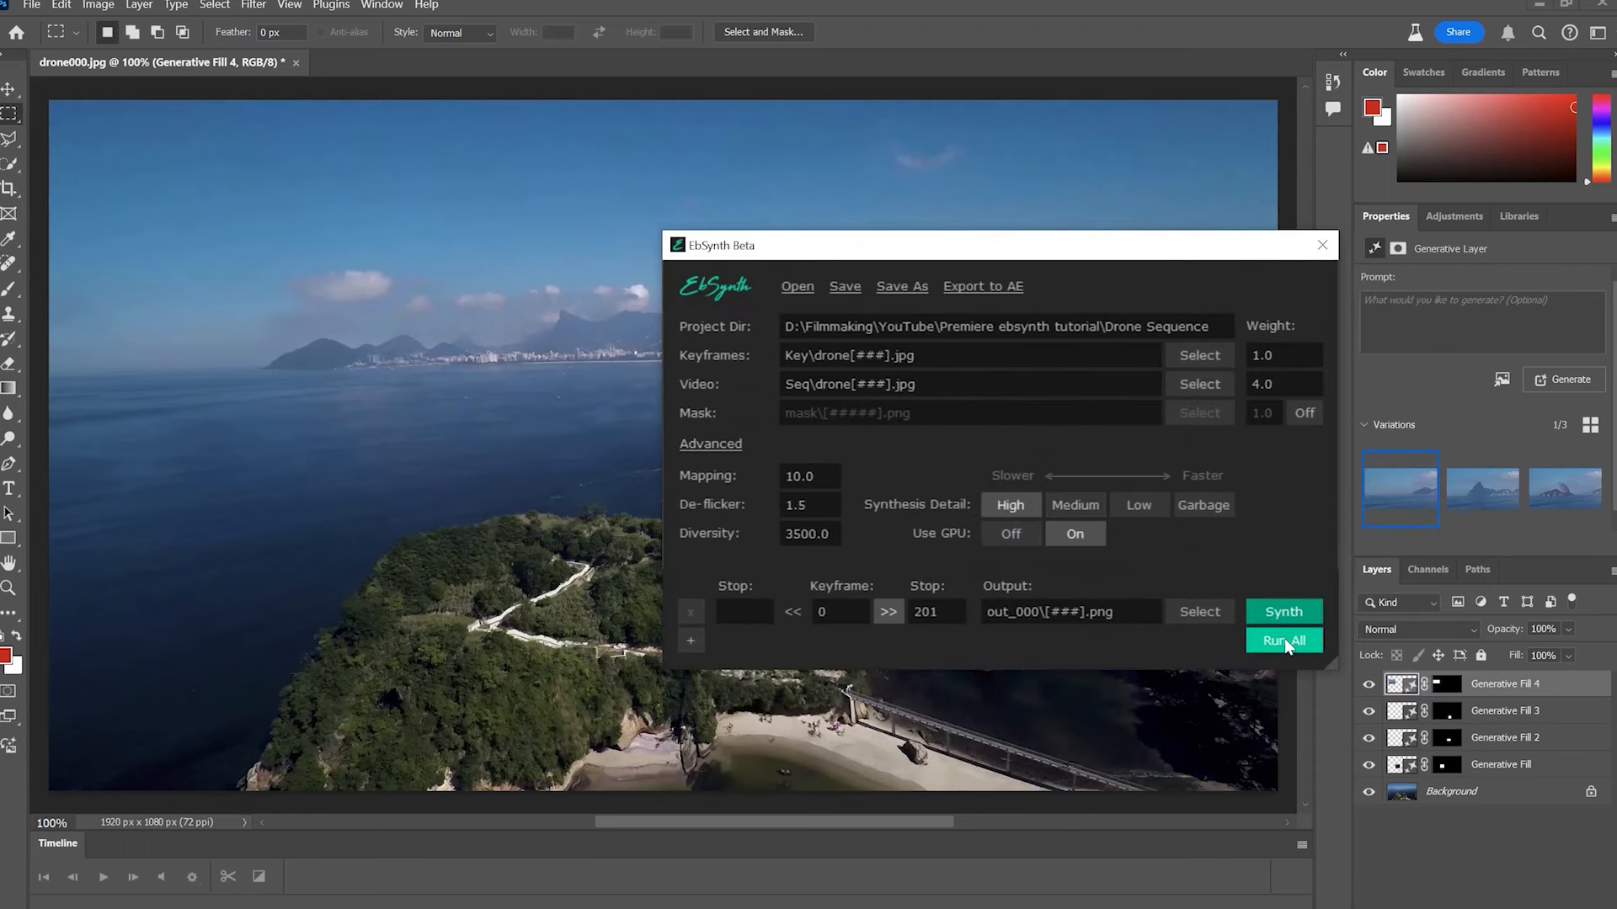
pyautogui.click(1285, 639)
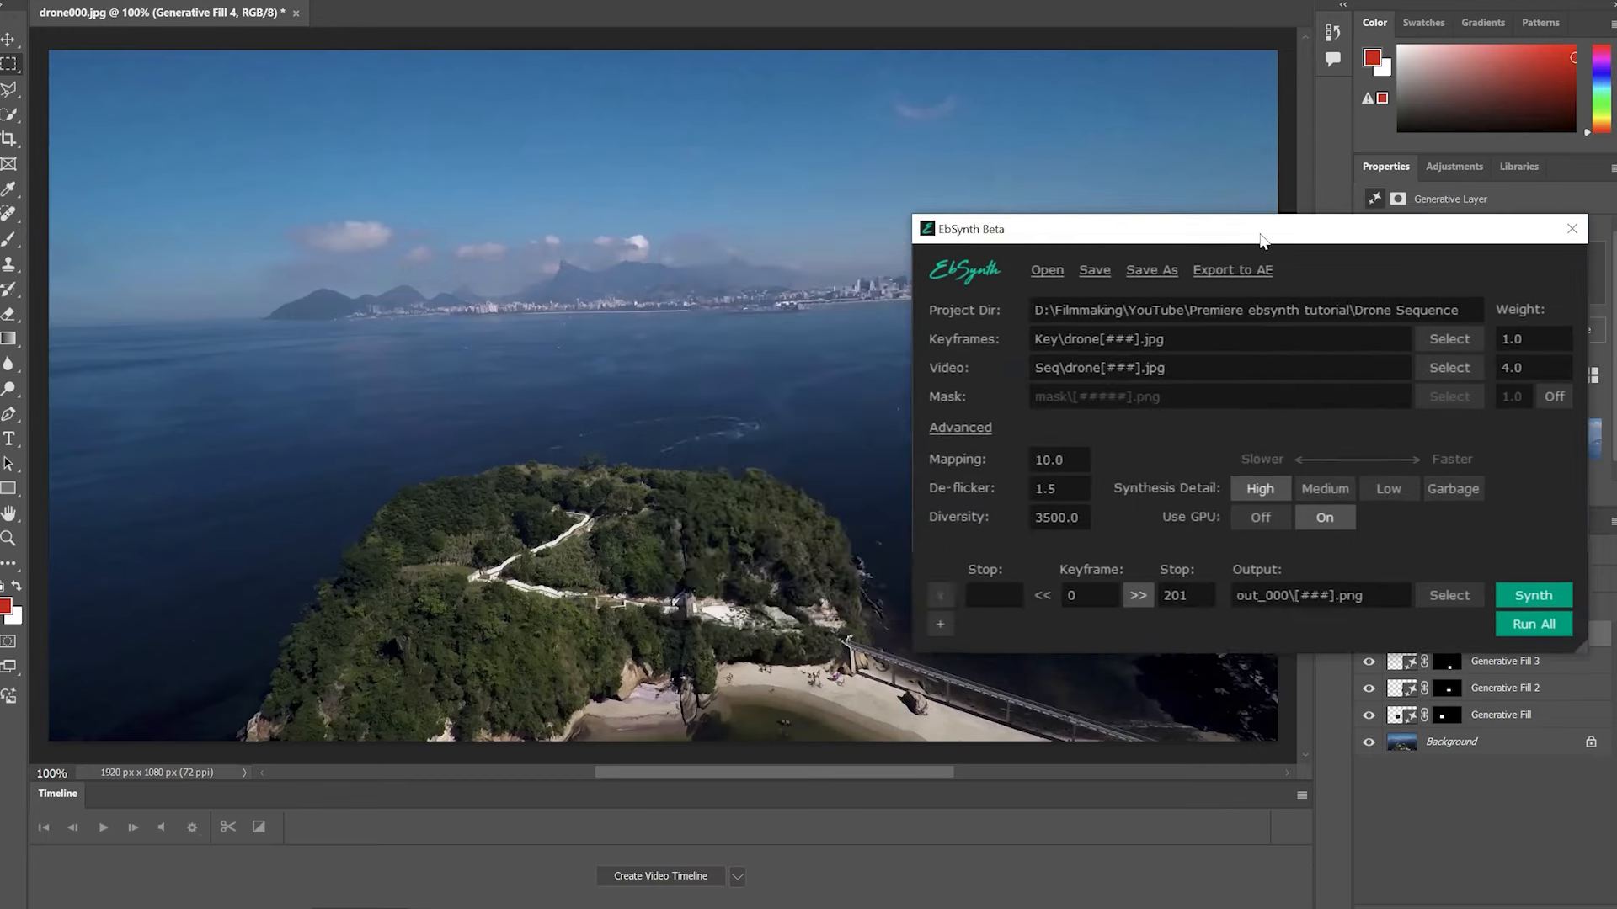
# Export the synthesized result to After Effects with a comp frame rate of 30 fps.
pyautogui.moveTo(1262, 242); pyautogui.dragTo(762, 259)
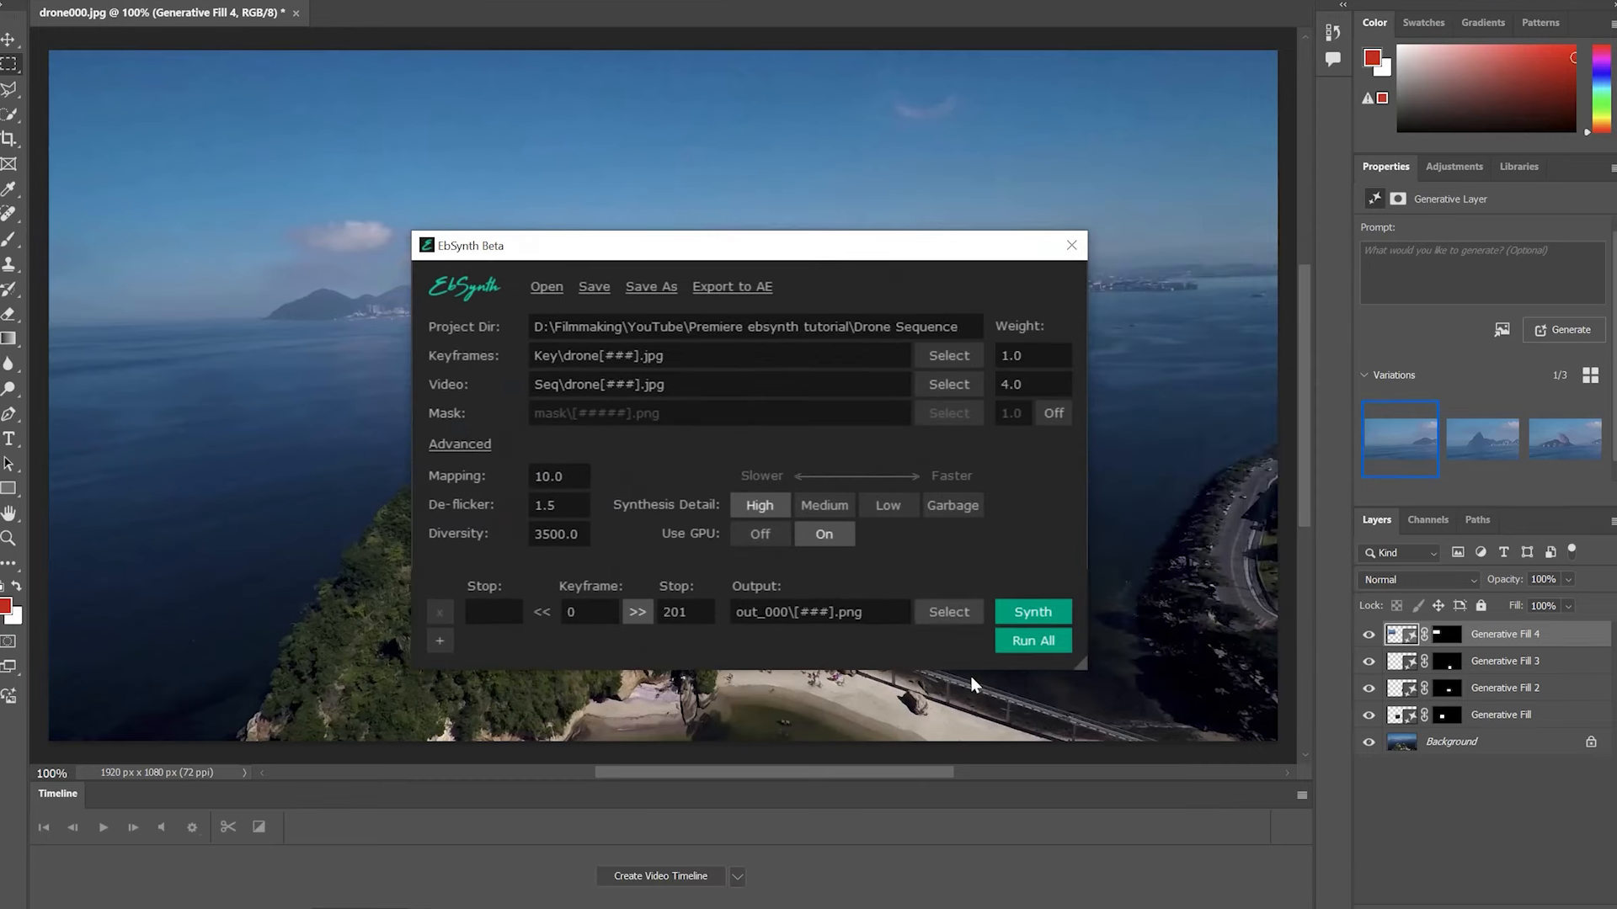
pyautogui.click(735, 288)
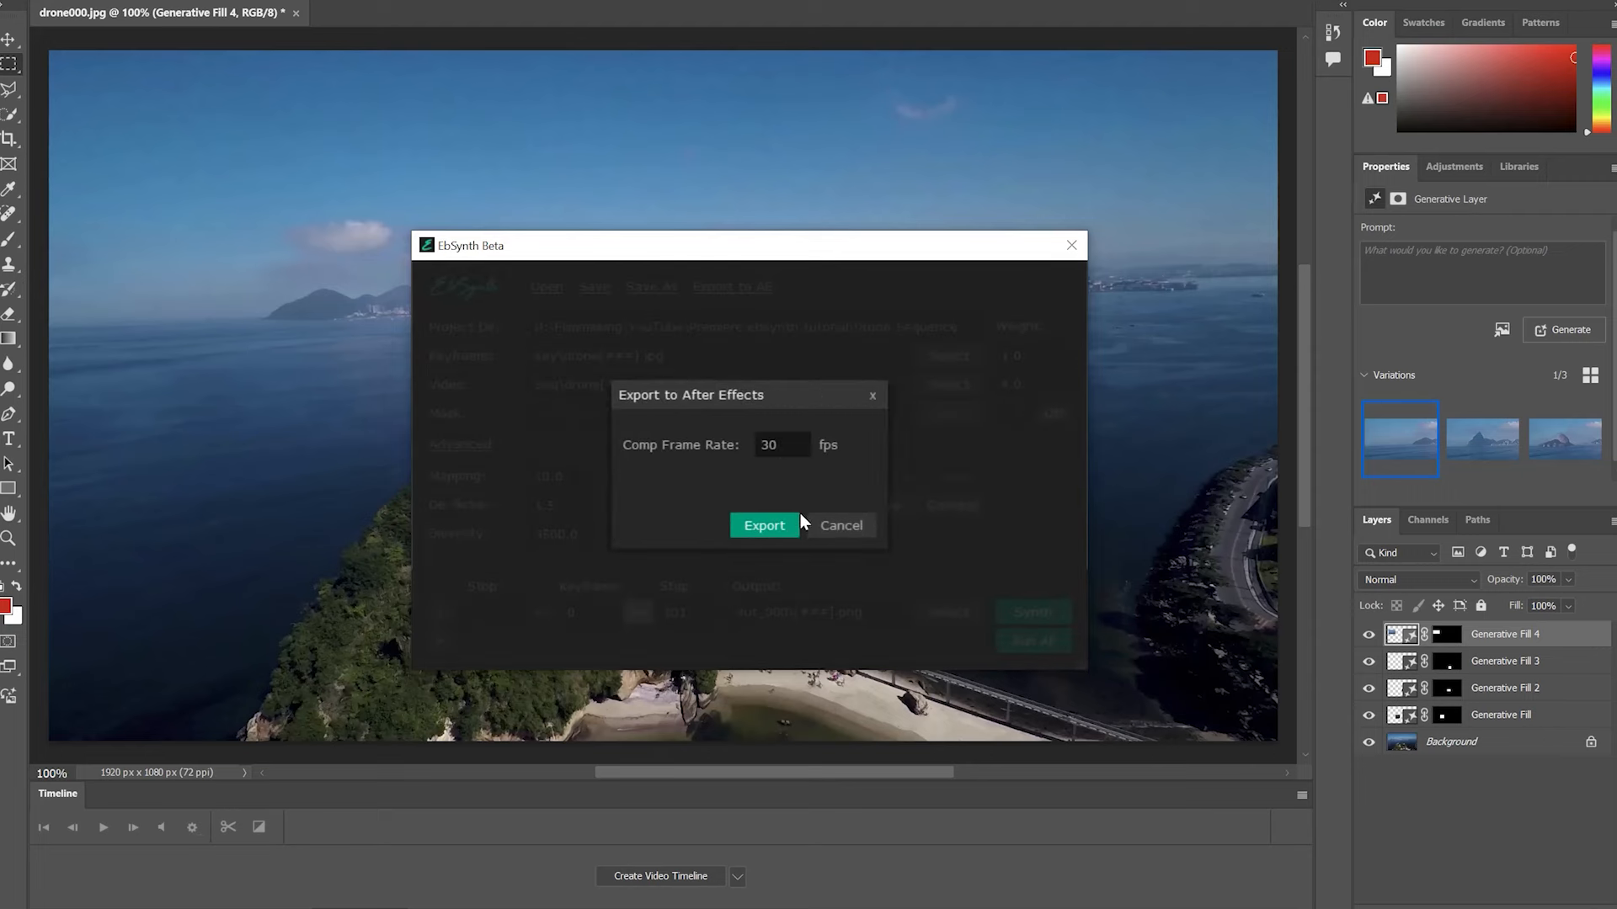
pyautogui.click(774, 530)
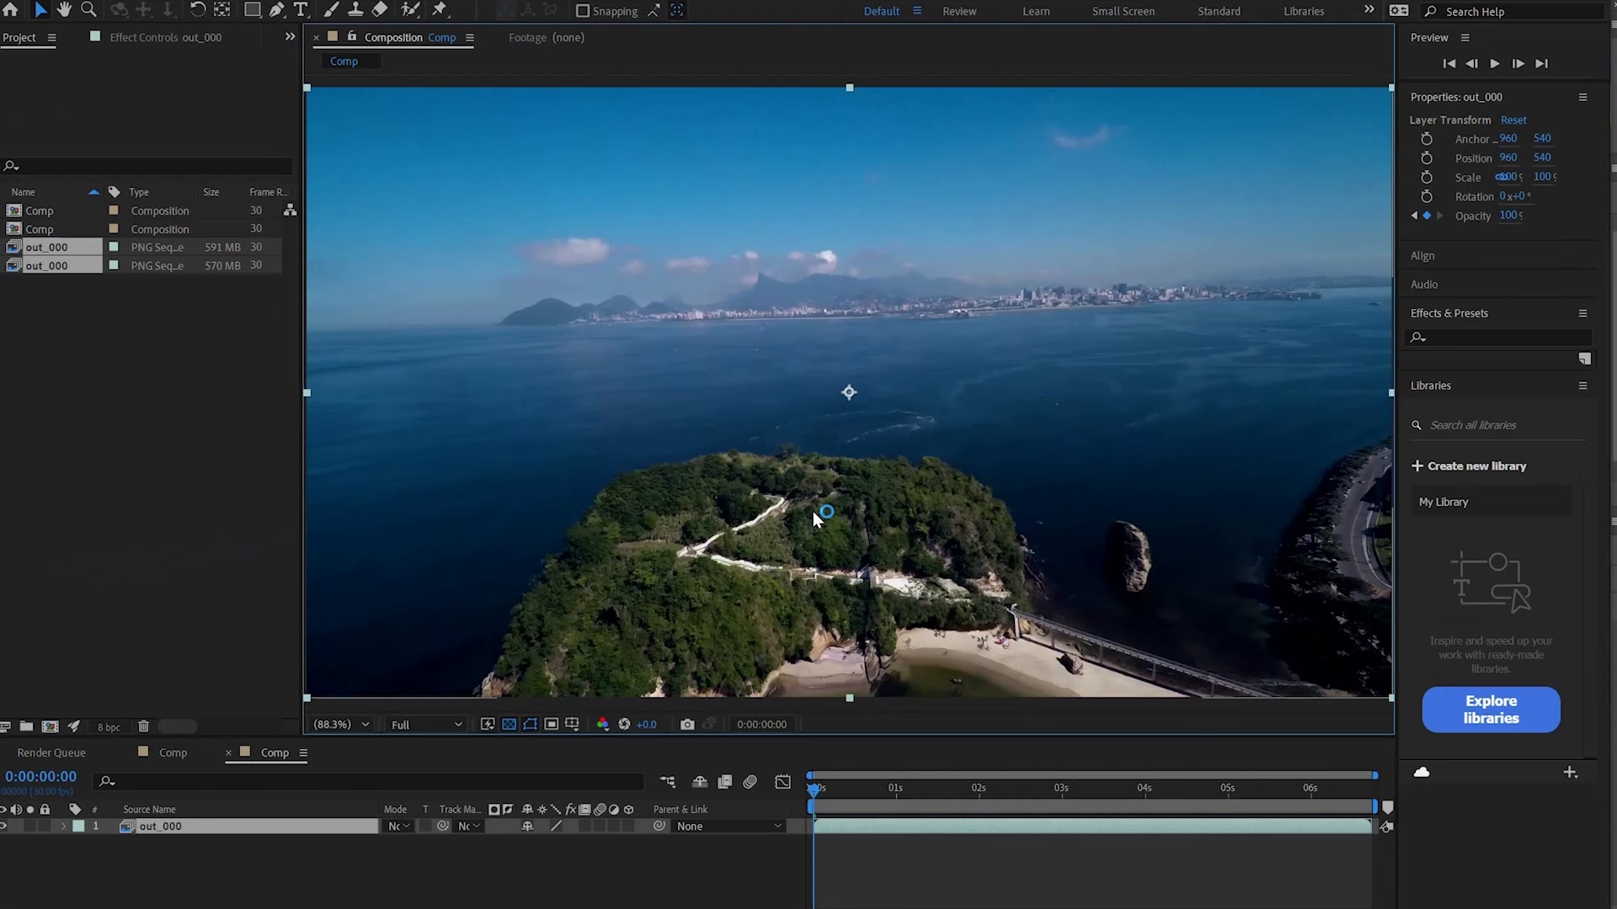
# Scrub through the imported comp and save the After Effects project as ebsynth video tutorial in the Premiere ebsynth tutorial folder.
pyautogui.moveTo(817, 790); pyautogui.dragTo(1185, 751)
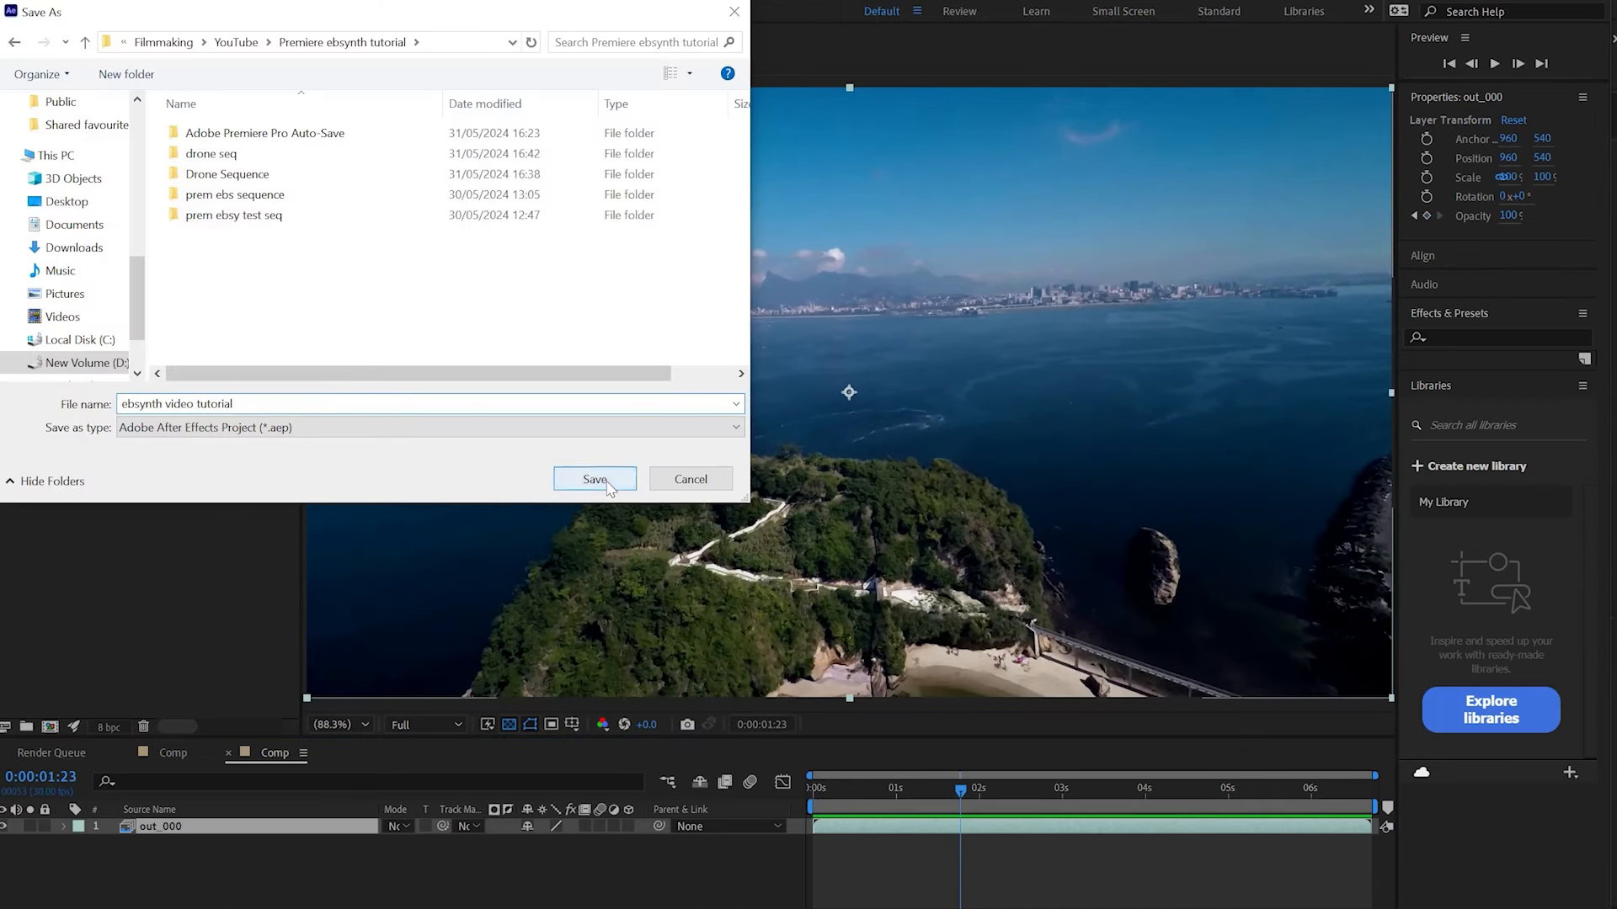
pyautogui.click(603, 478)
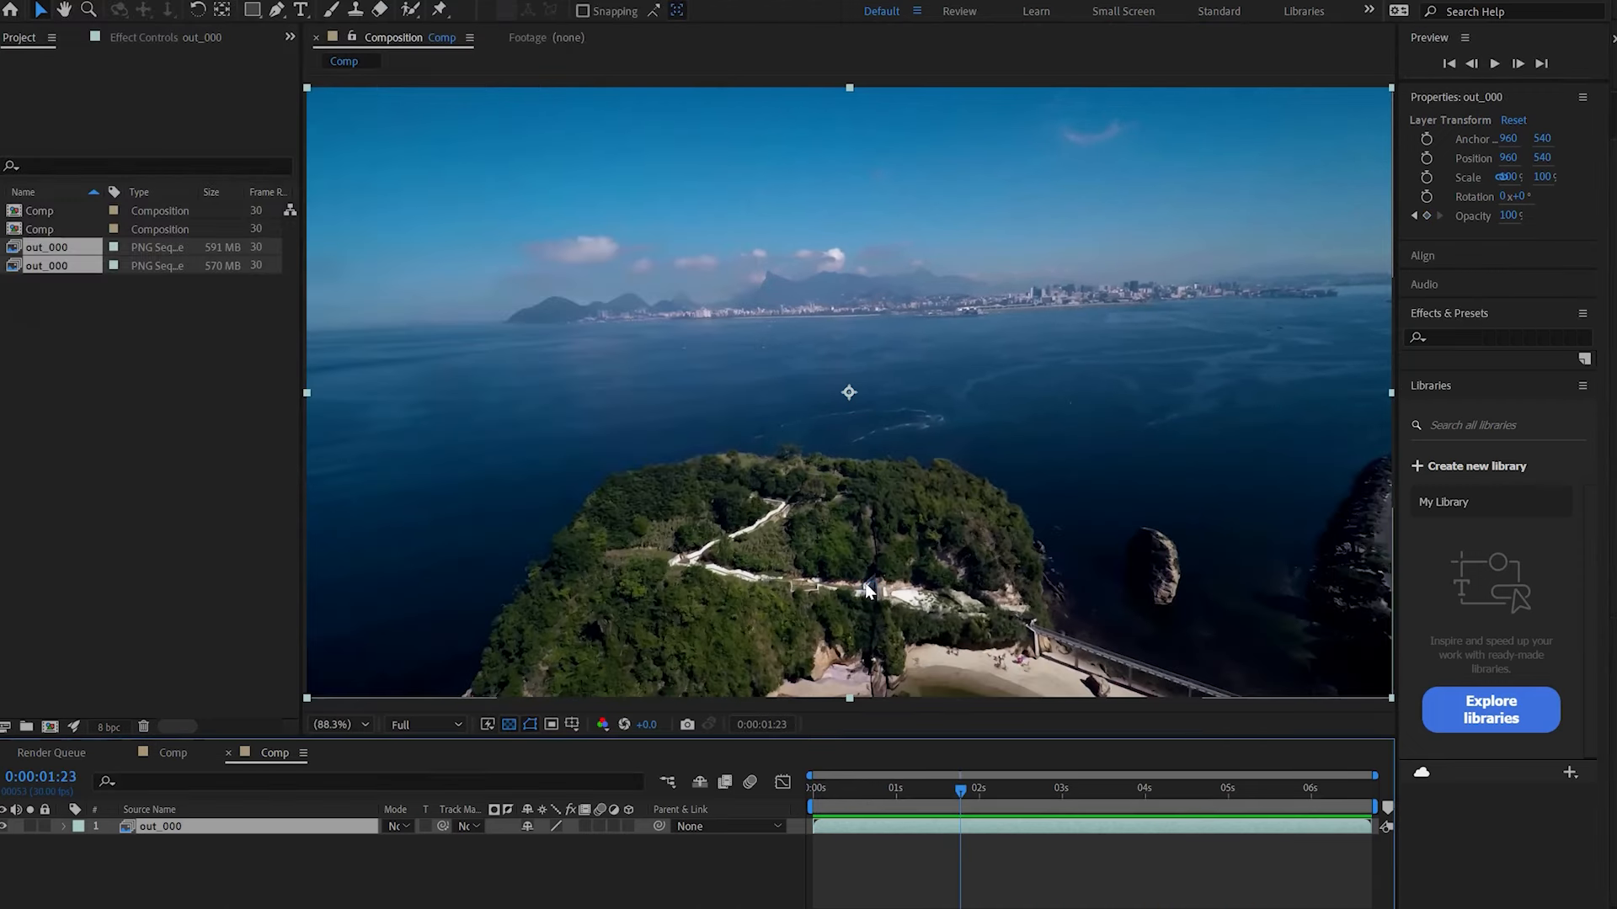
# Rename the open composition to Drone edit 1 in its composition settings.
pyautogui.click(304, 755)
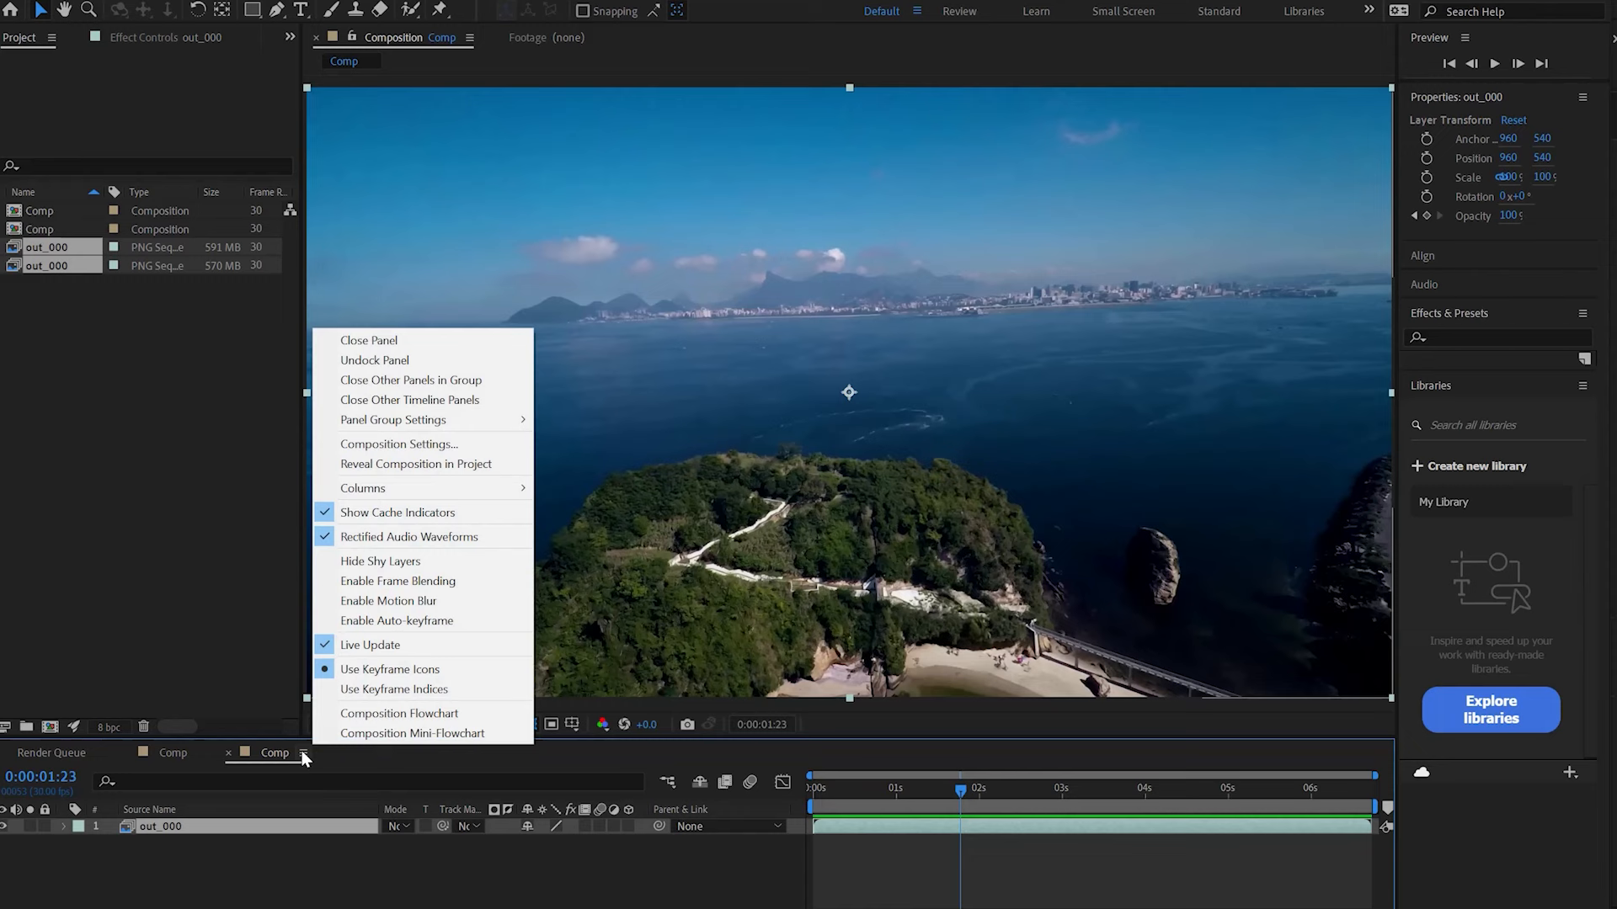
pyautogui.click(416, 446)
pyautogui.write('Drone edi')
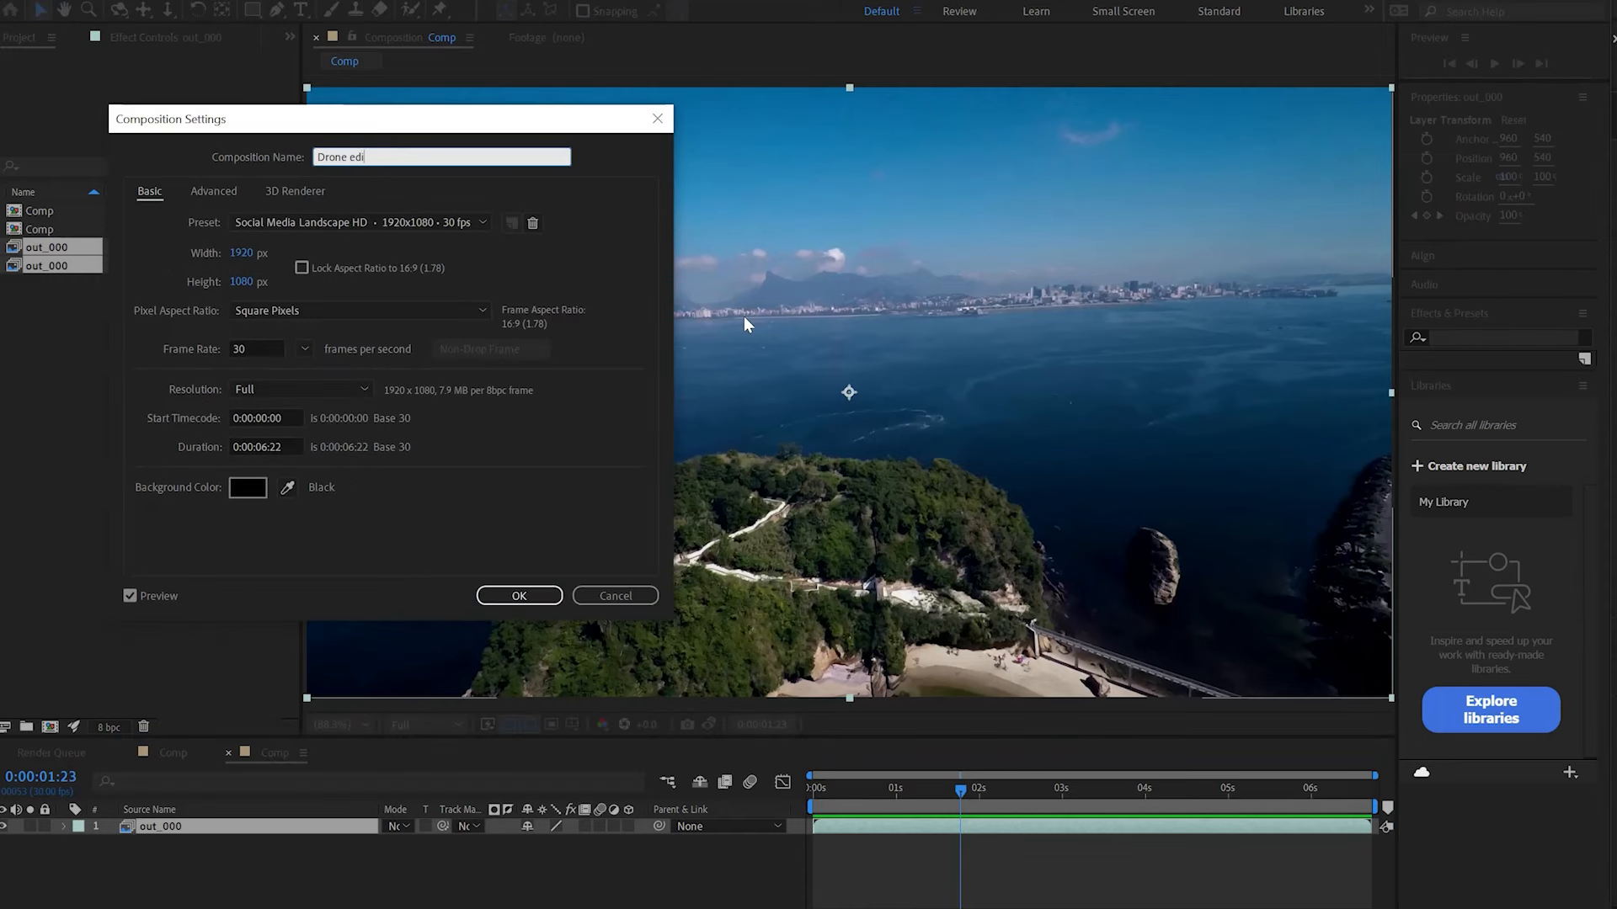
pyautogui.write('t 1')
pyautogui.click(534, 592)
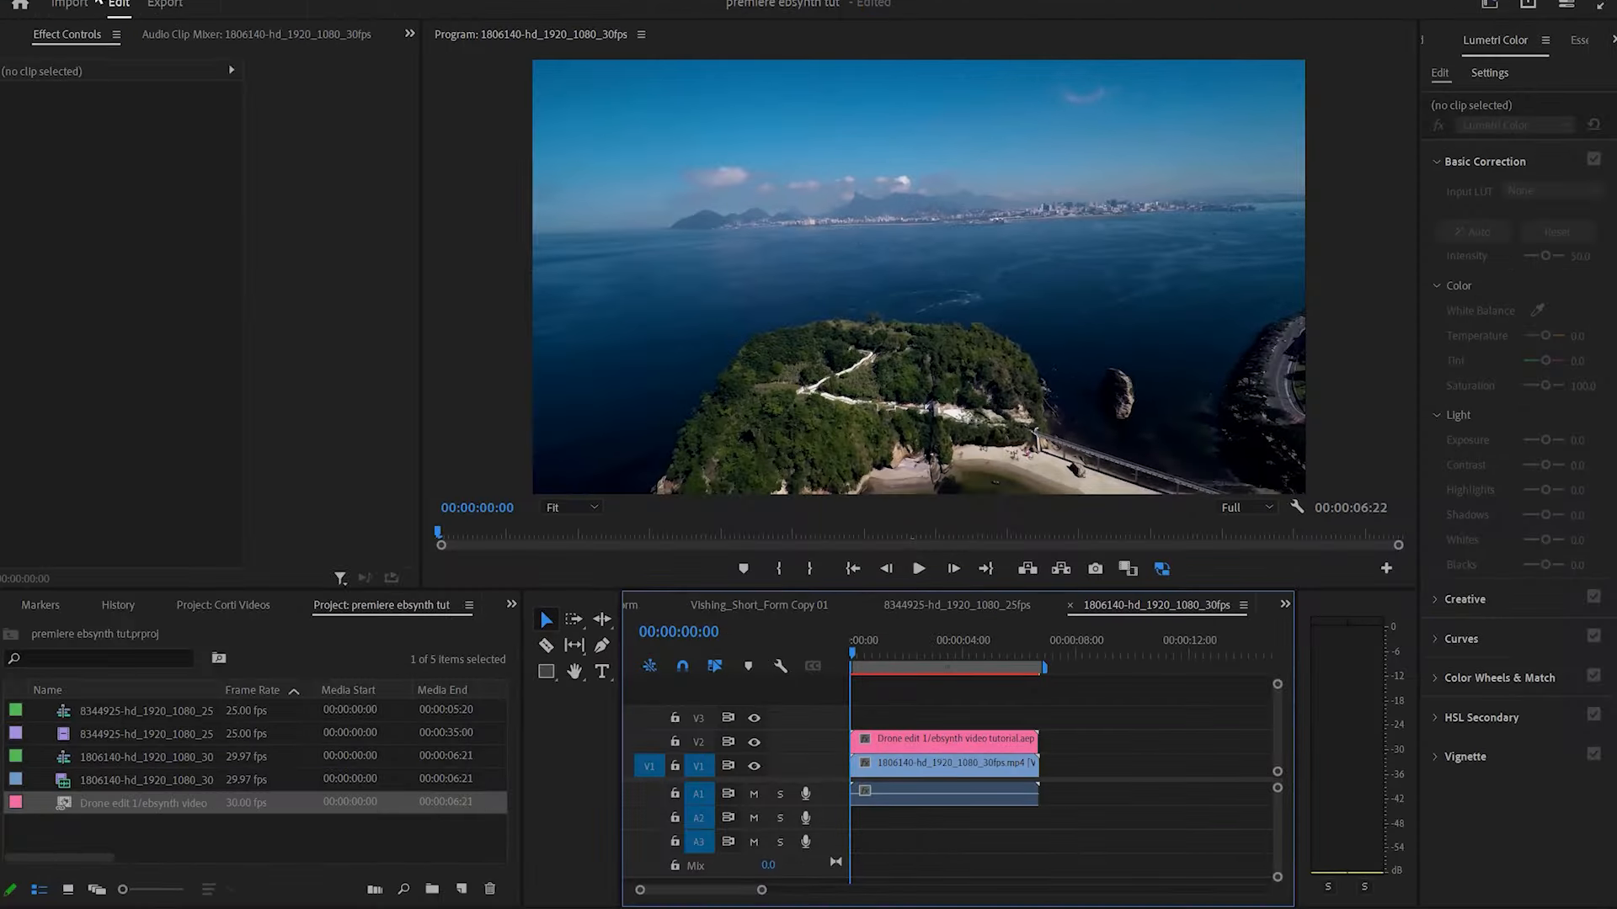
# Set the drone sequence's timebase to 30.00 frames/second in its sequence settings.
pyautogui.click(152, 12)
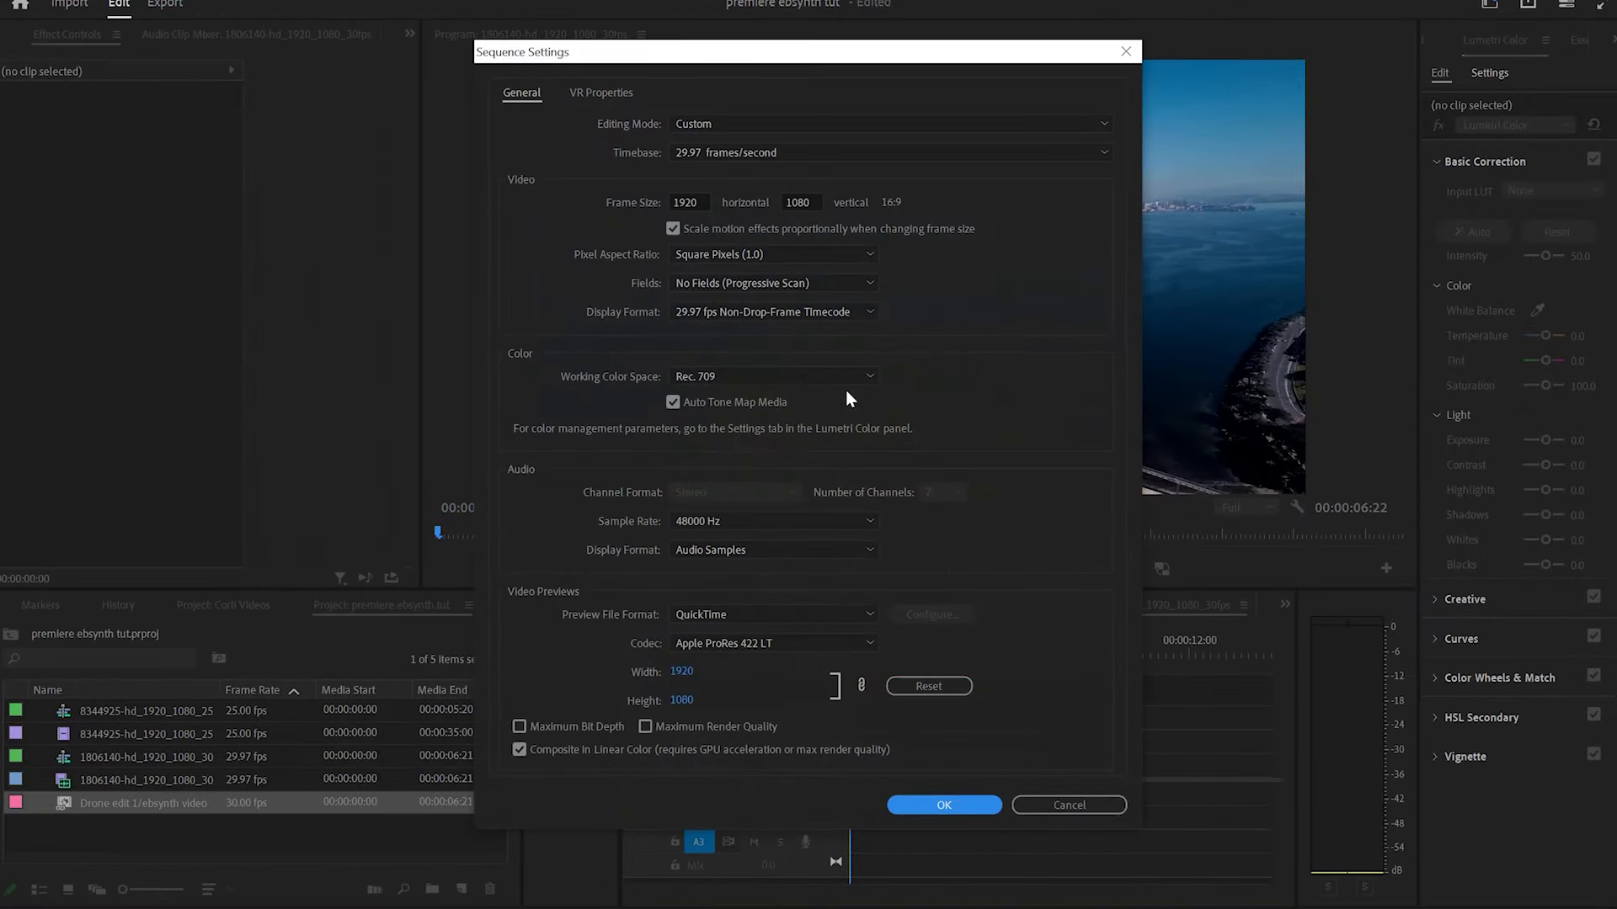
pyautogui.click(730, 153)
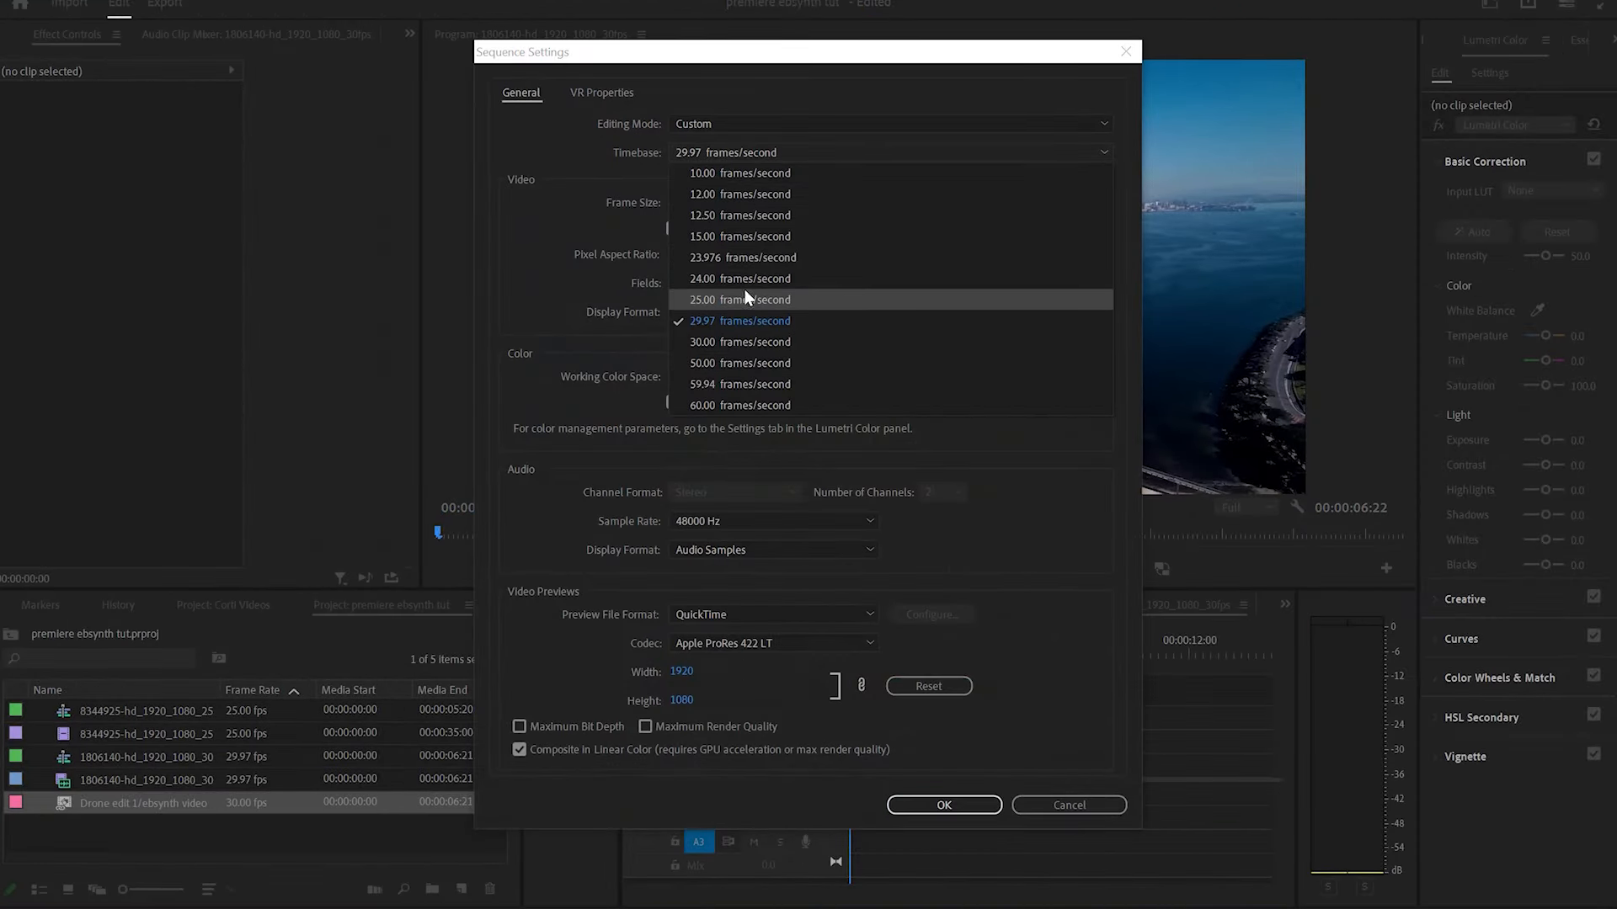
pyautogui.click(735, 341)
pyautogui.click(944, 806)
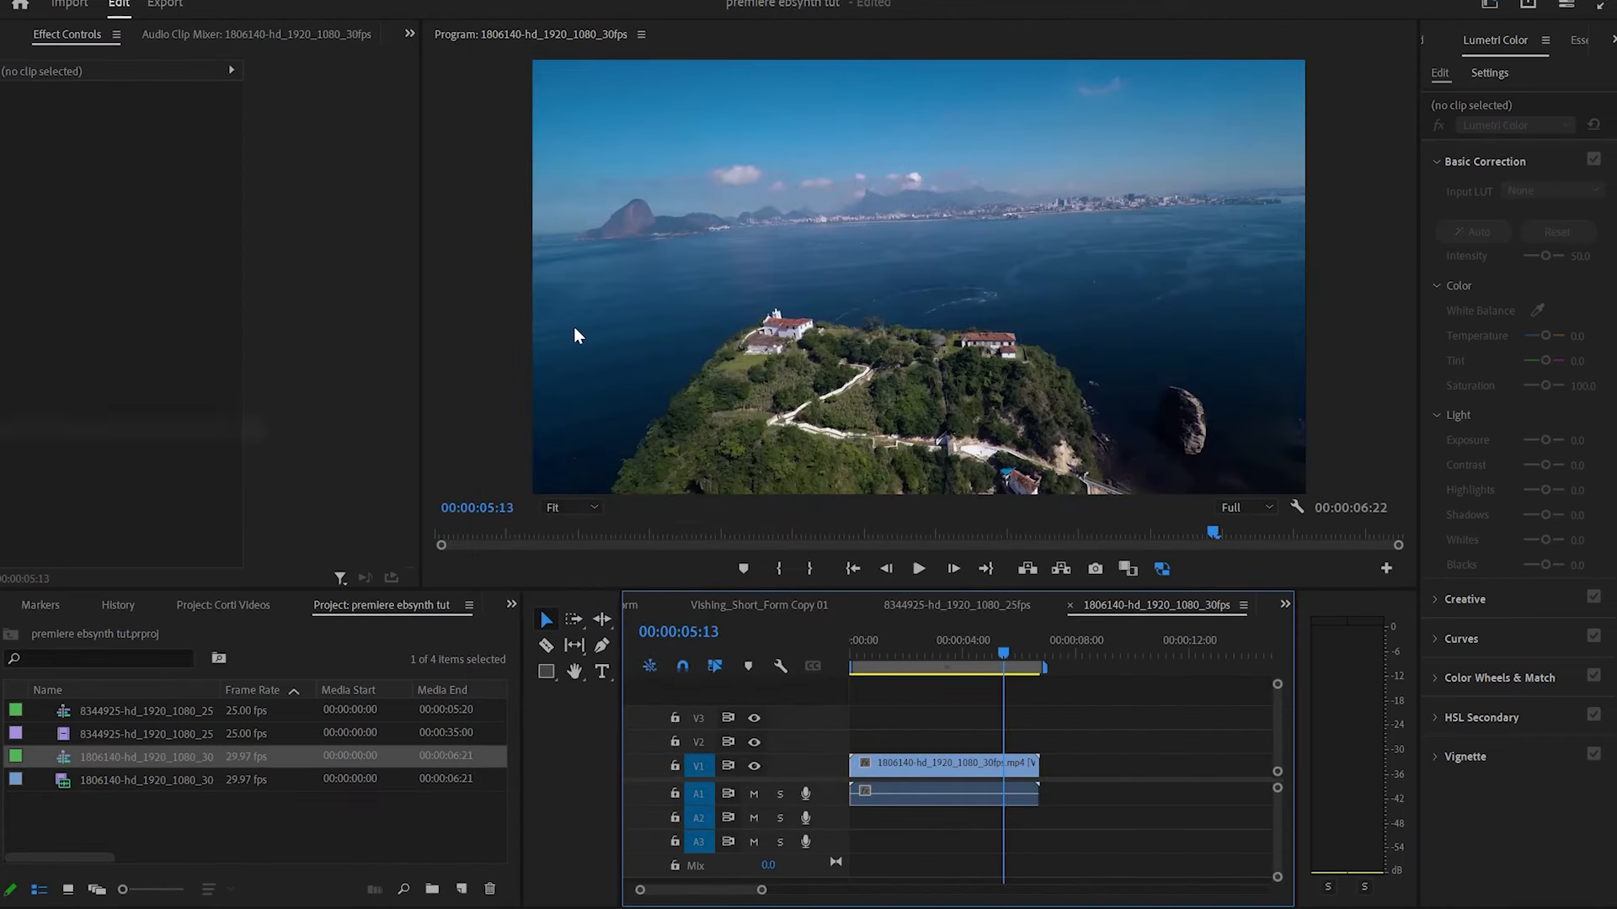
# Import the Drone edit 1 After Effects composition and place it on V2 above the original drone clip.
pyautogui.hotkey('ctrl', 'i')
pyautogui.press('Escape')
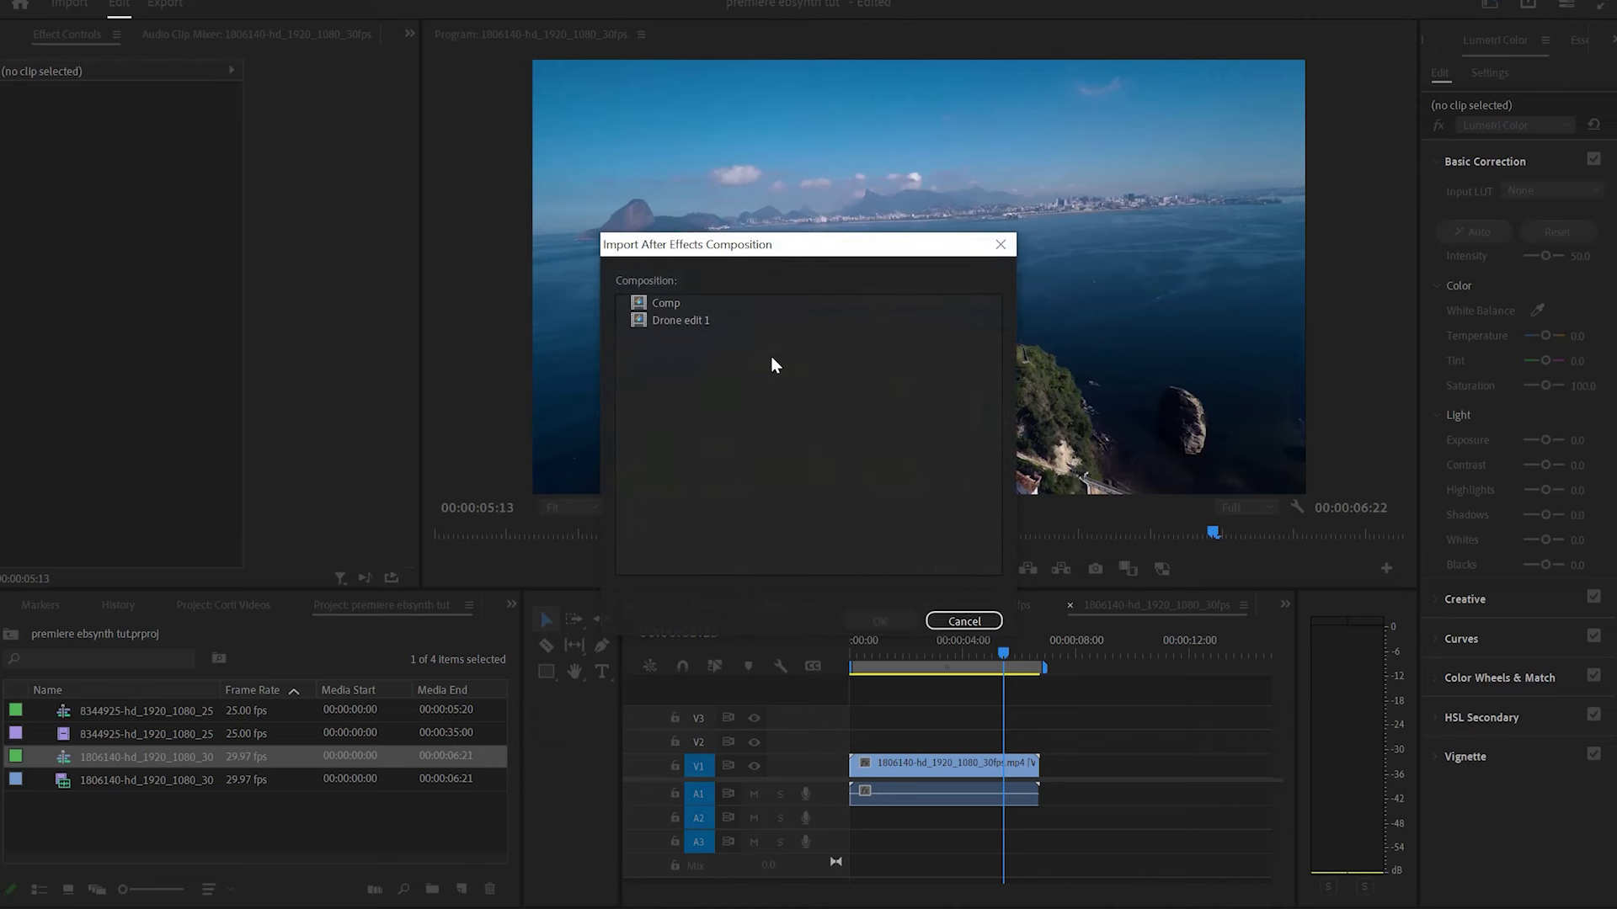
pyautogui.click(700, 322)
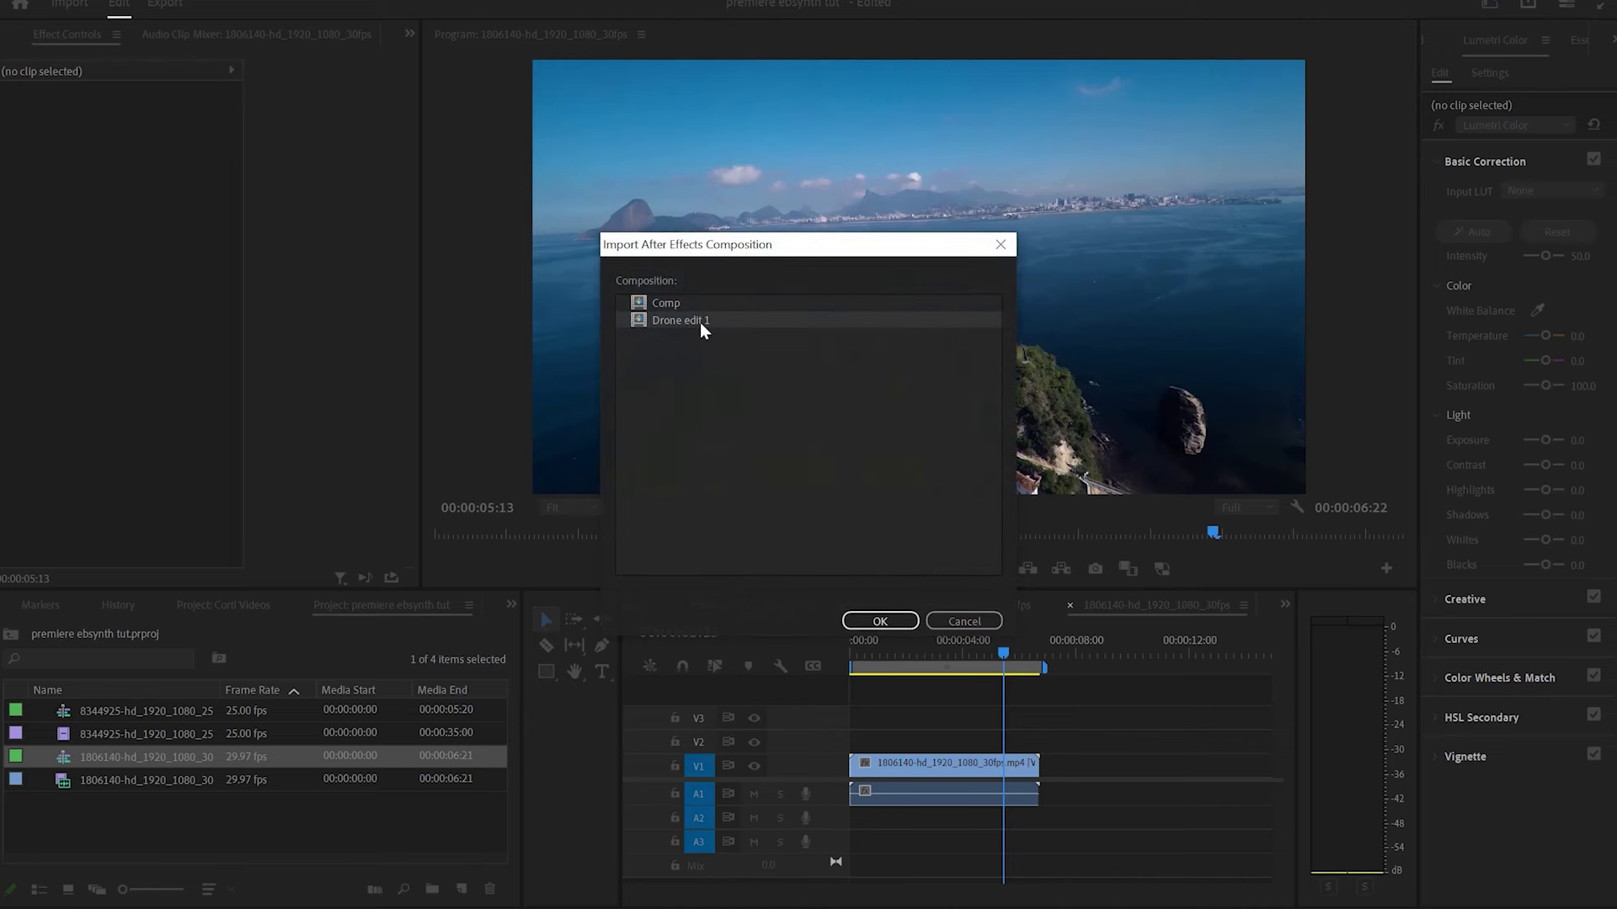
pyautogui.click(897, 619)
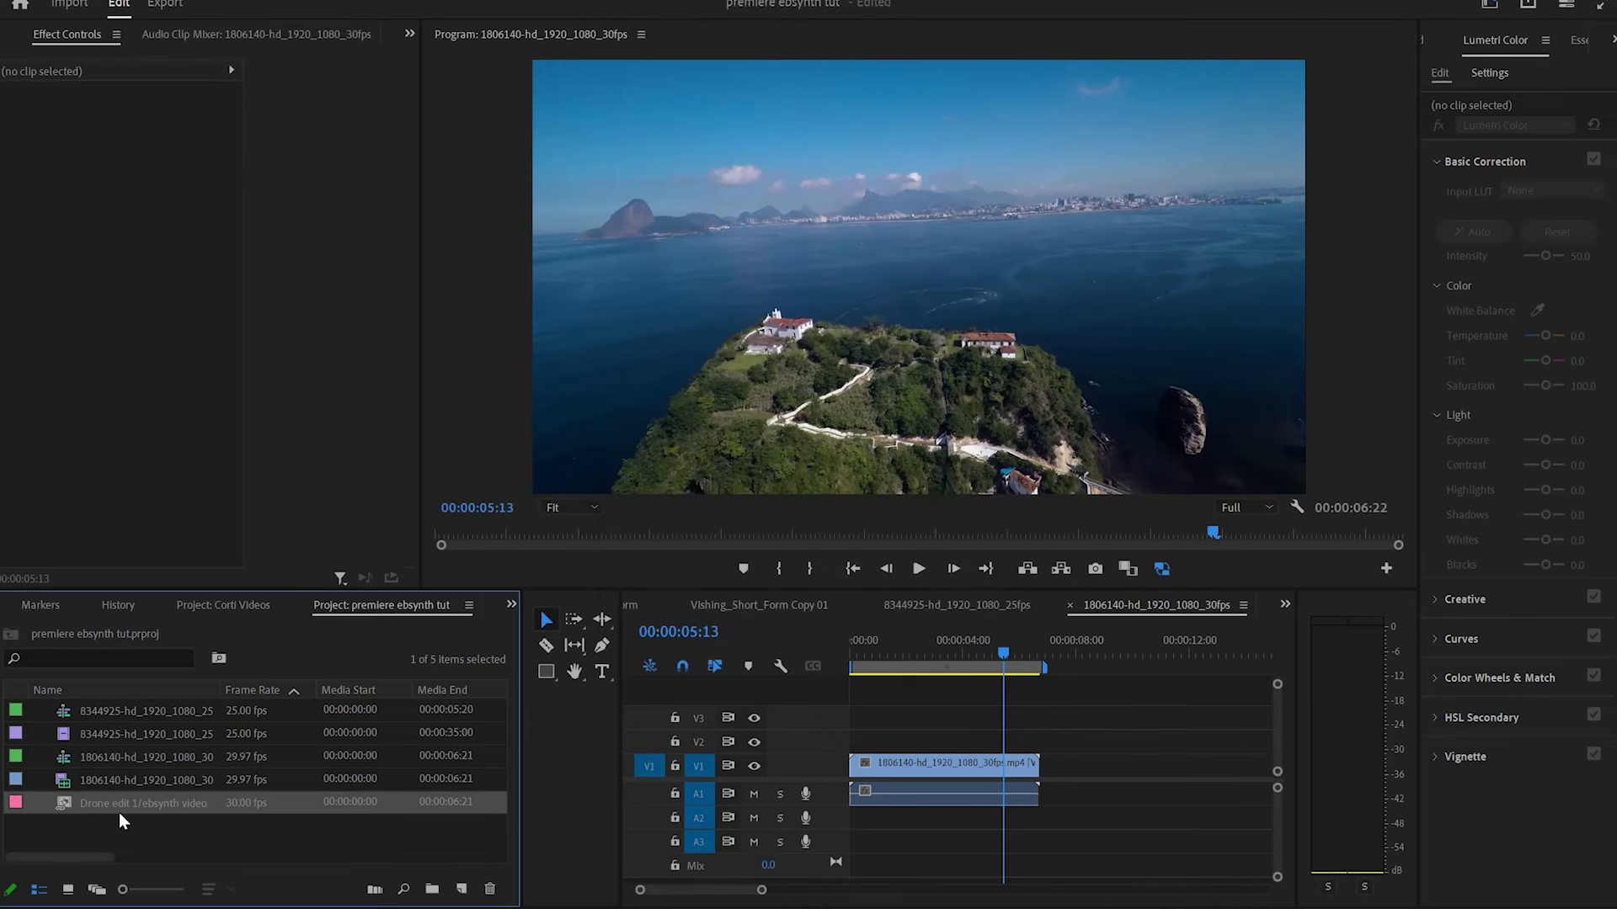
pyautogui.moveTo(121, 821); pyautogui.dragTo(807, 747)
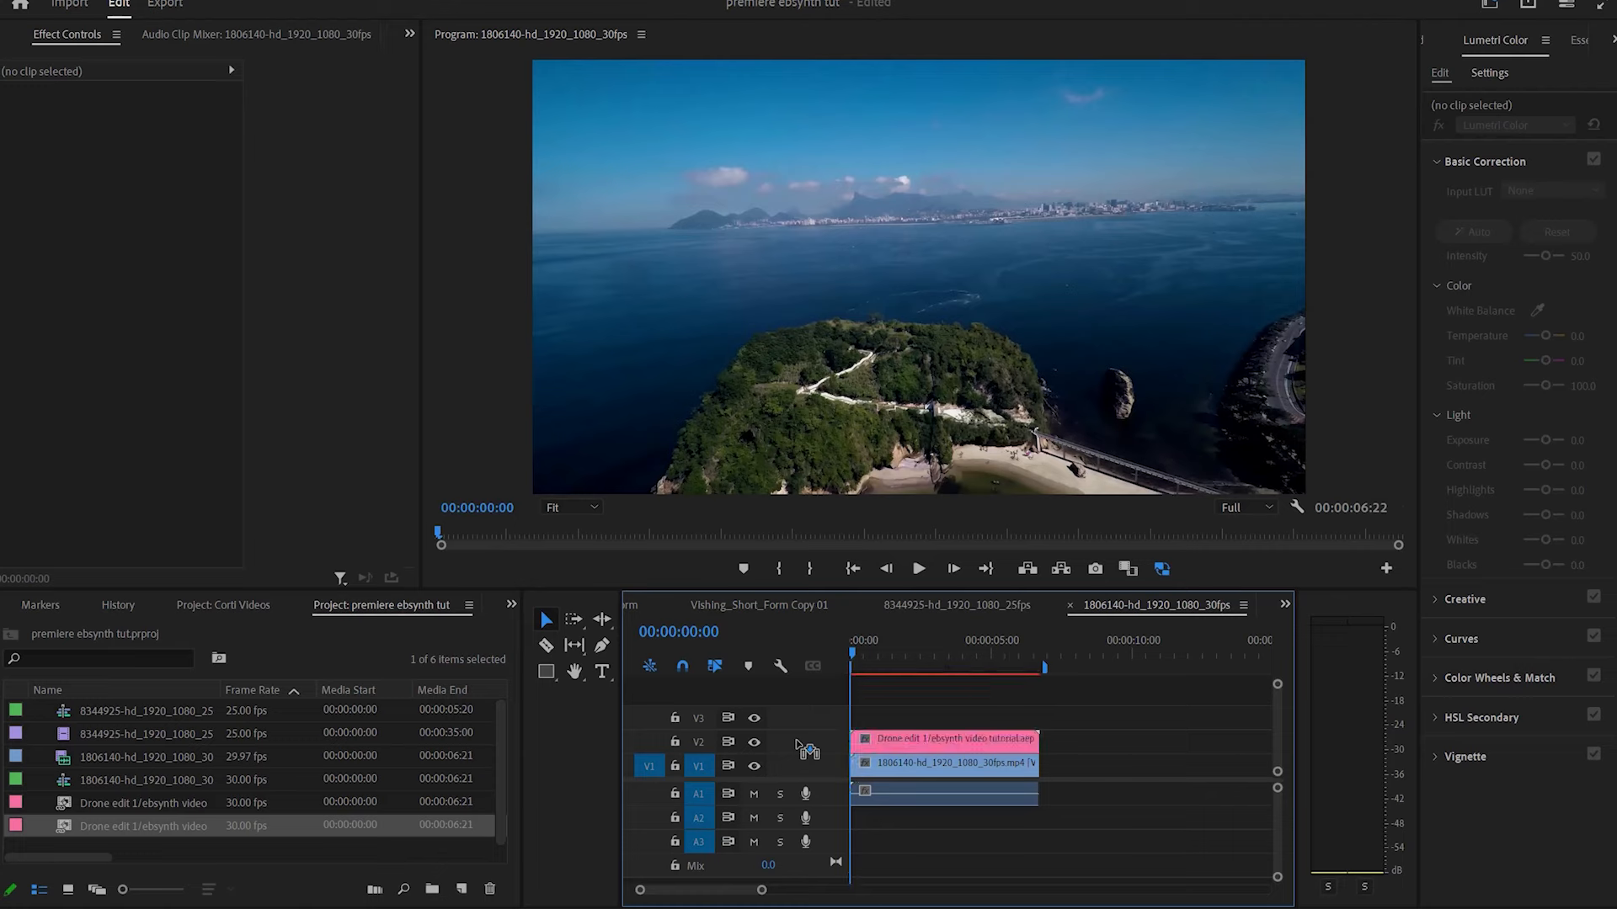
# Add a four-point opacity mask to the Drone edit 1 clip, covering the full frame width from just below the horizon downward.
pyautogui.moveTo(861, 671); pyautogui.dragTo(881, 645)
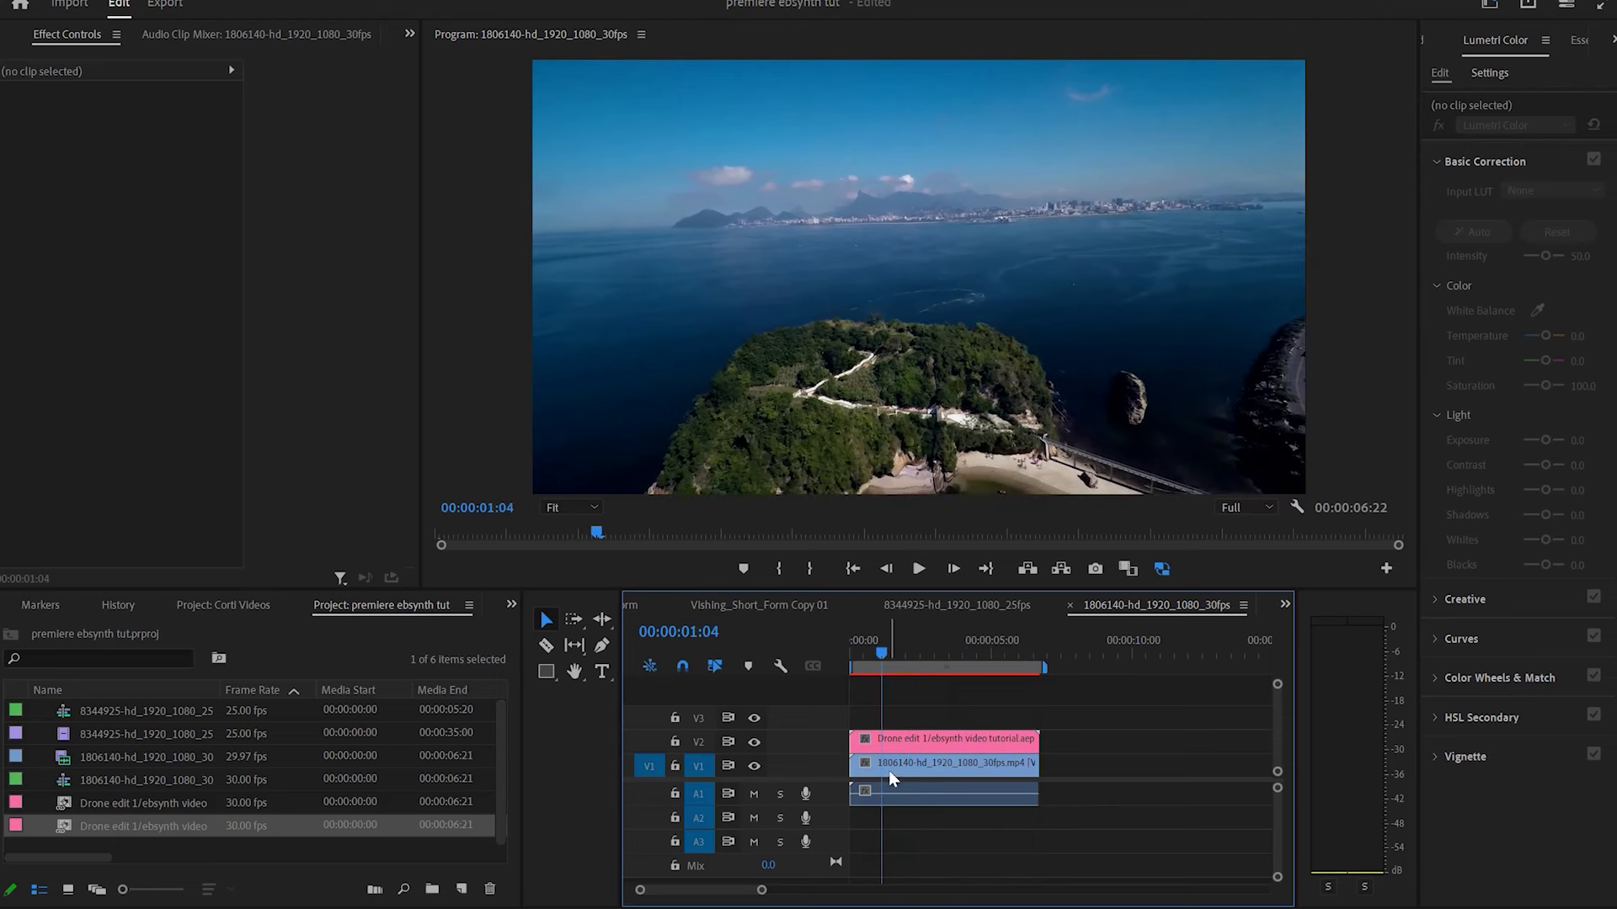
pyautogui.click(887, 741)
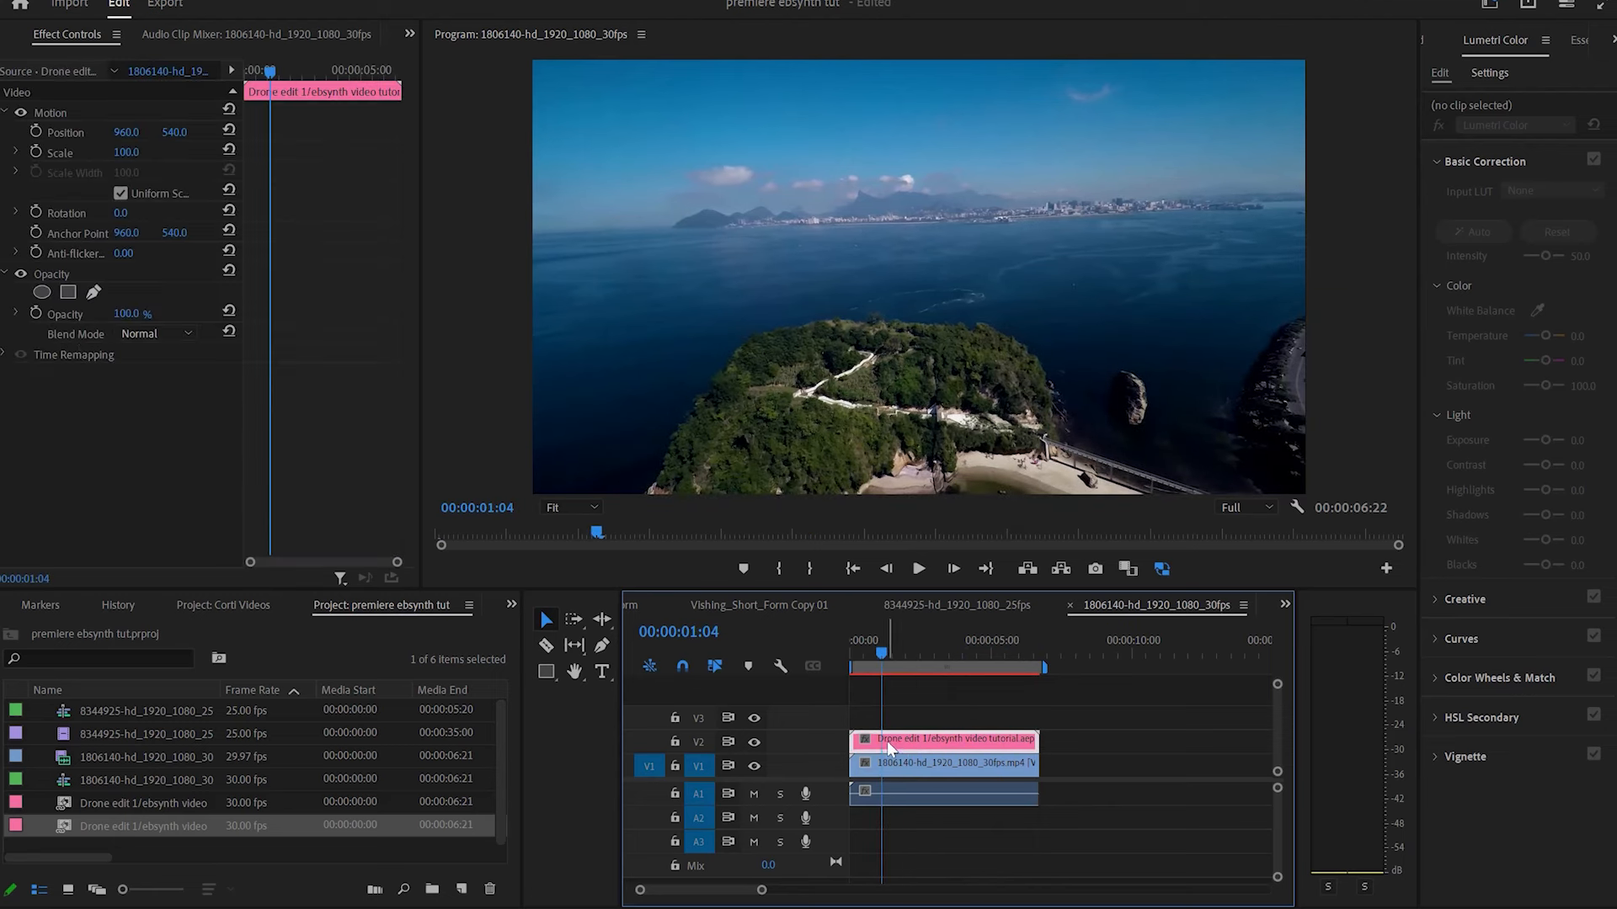
pyautogui.click(68, 292)
pyautogui.moveTo(899, 301); pyautogui.dragTo(613, 330)
pyautogui.moveTo(726, 368); pyautogui.dragTo(1341, 494)
pyautogui.moveTo(533, 369); pyautogui.dragTo(508, 495)
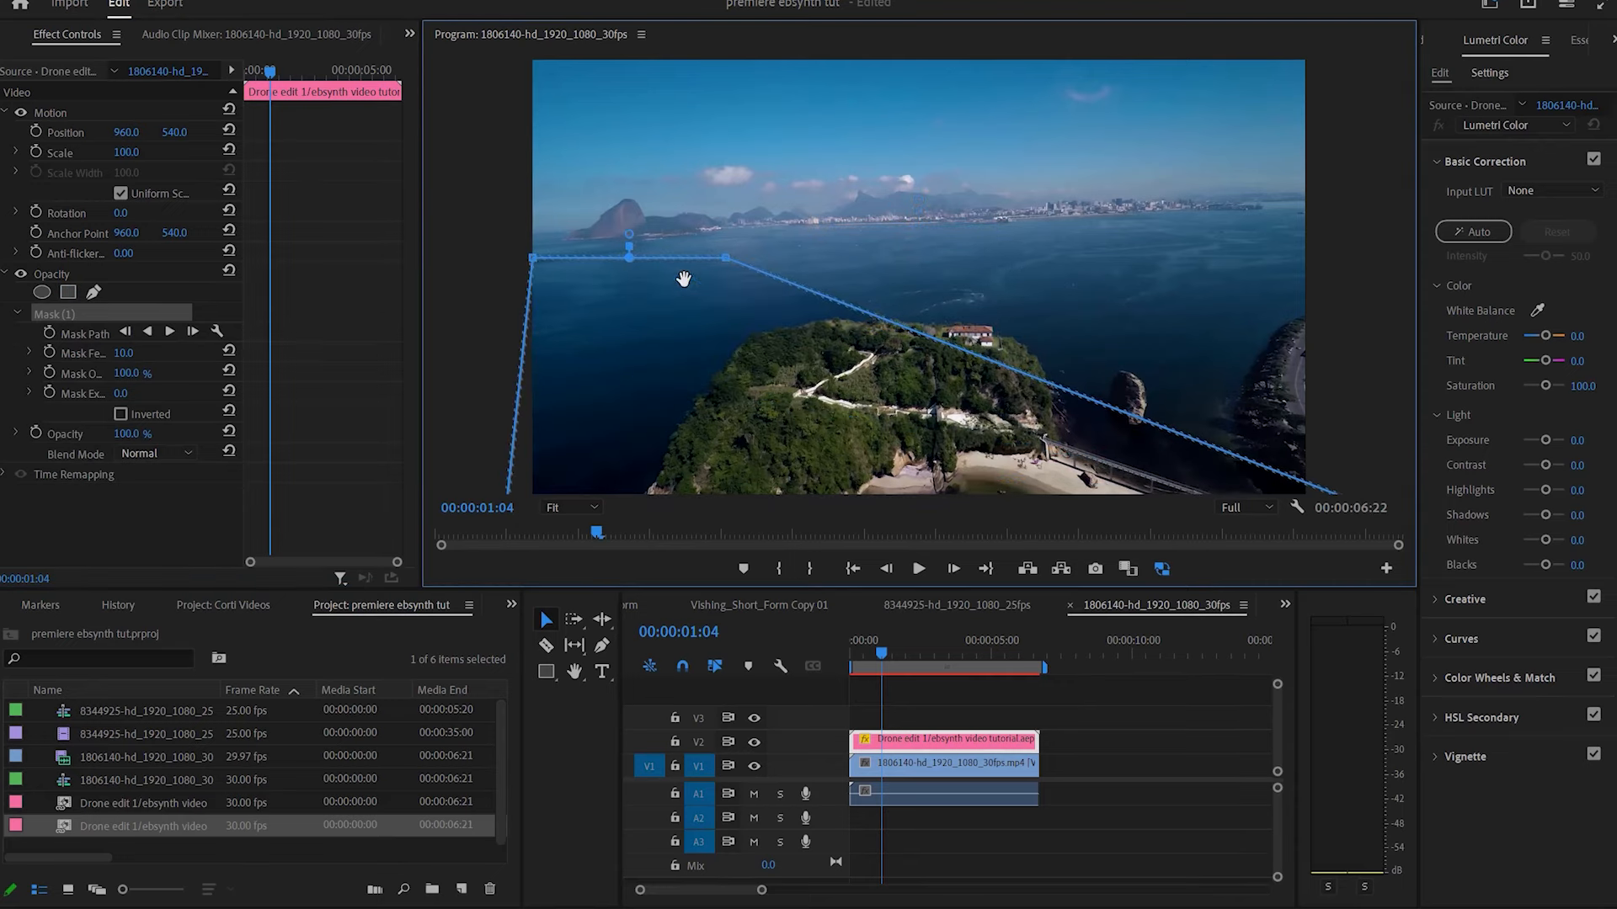
pyautogui.moveTo(729, 255); pyautogui.dragTo(1348, 227)
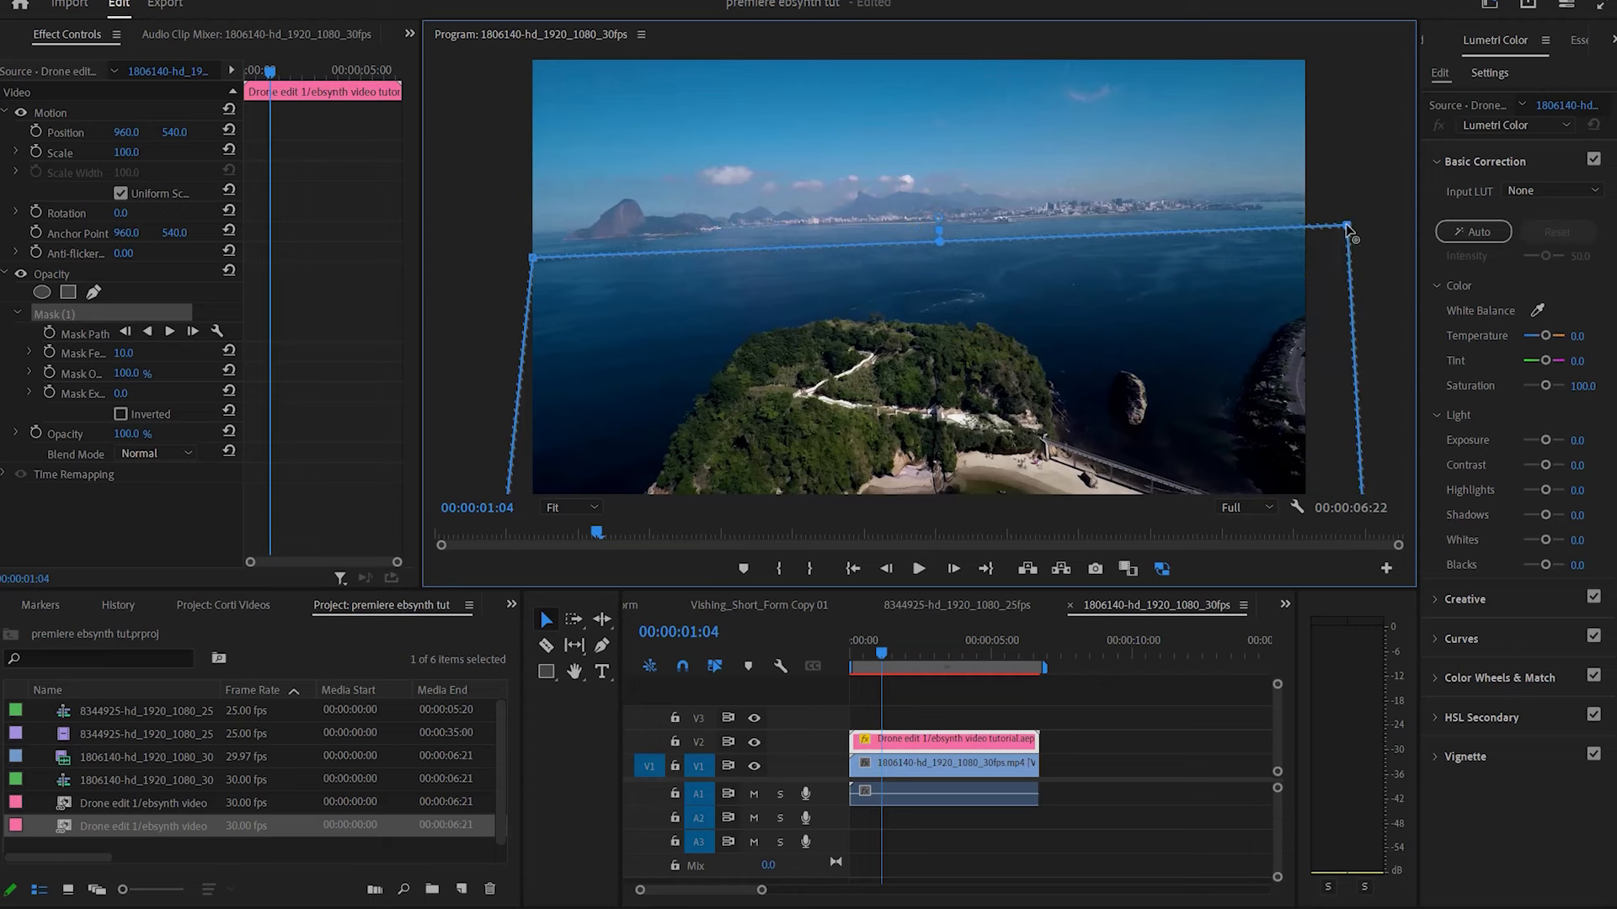
pyautogui.click(66, 275)
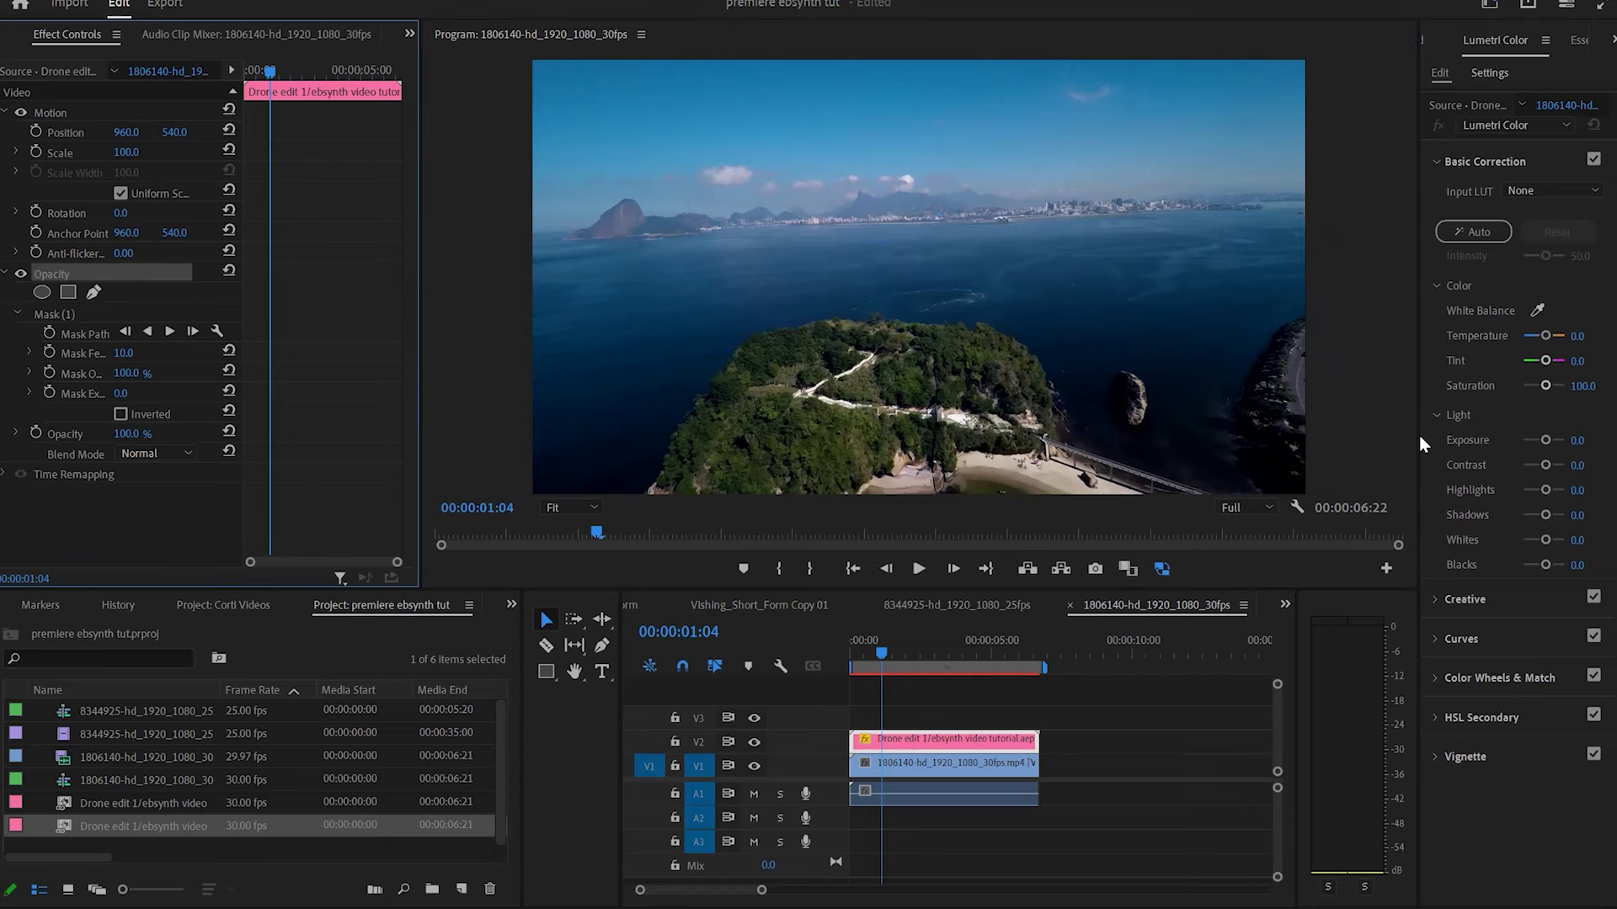
# Set the Drone edit 1 clip's Exposure to about 0.2 and adjust its mask feather to blend the edge.
pyautogui.moveTo(1420, 436); pyautogui.dragTo(1388, 438)
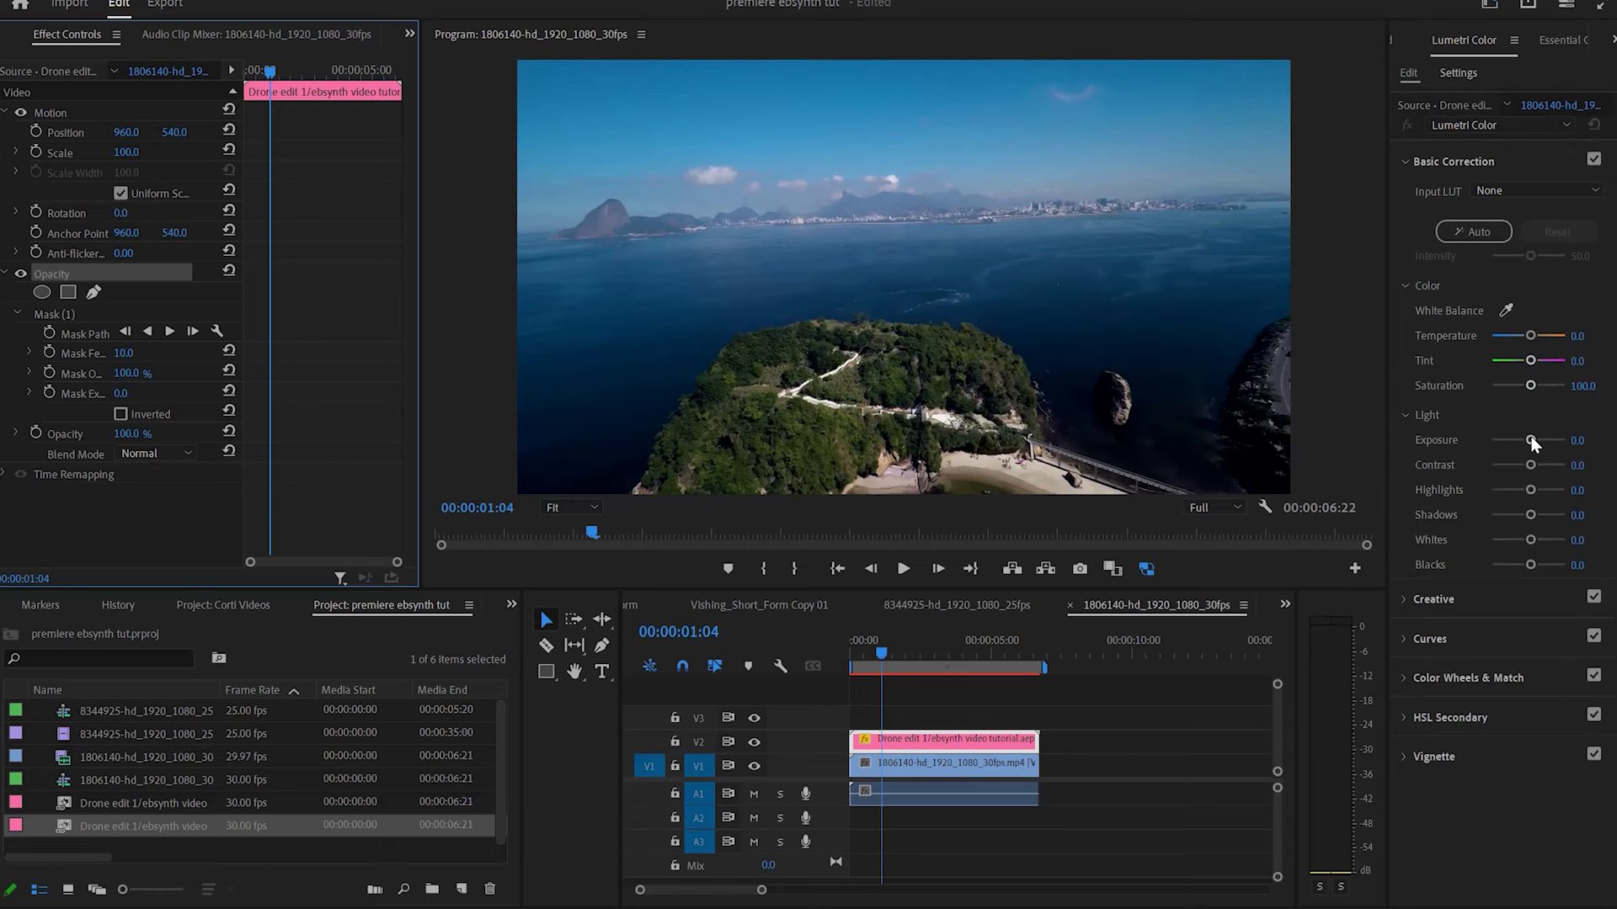
pyautogui.moveTo(1531, 441); pyautogui.dragTo(1530, 440)
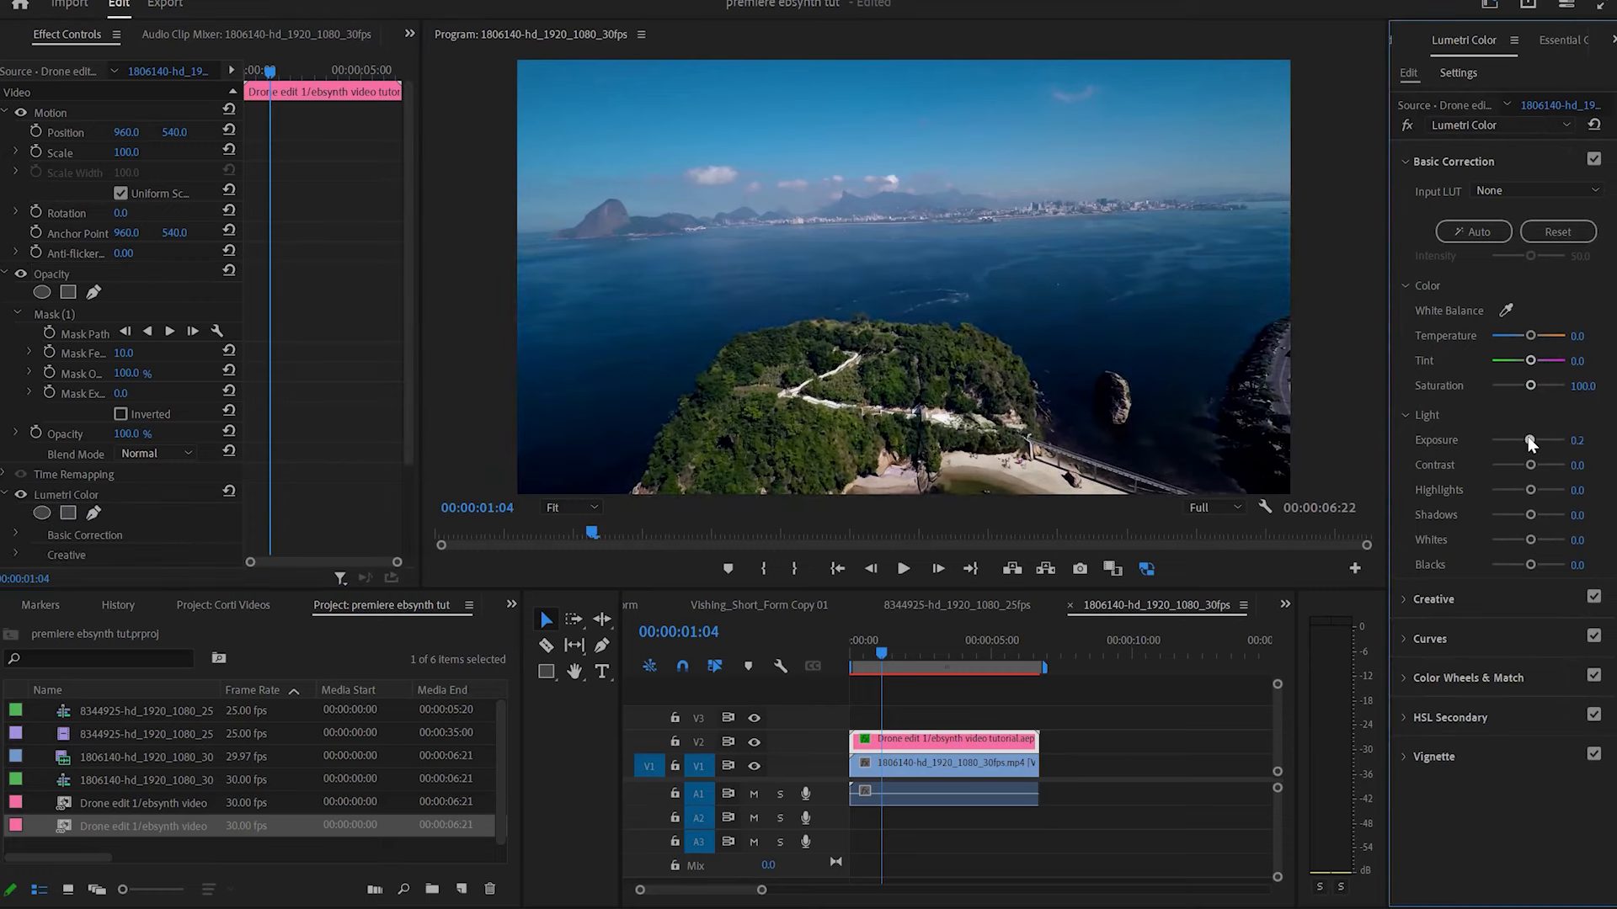
pyautogui.moveTo(128, 358); pyautogui.dragTo(193, 376)
pyautogui.moveTo(881, 645); pyautogui.dragTo(851, 645)
pyautogui.press('space')
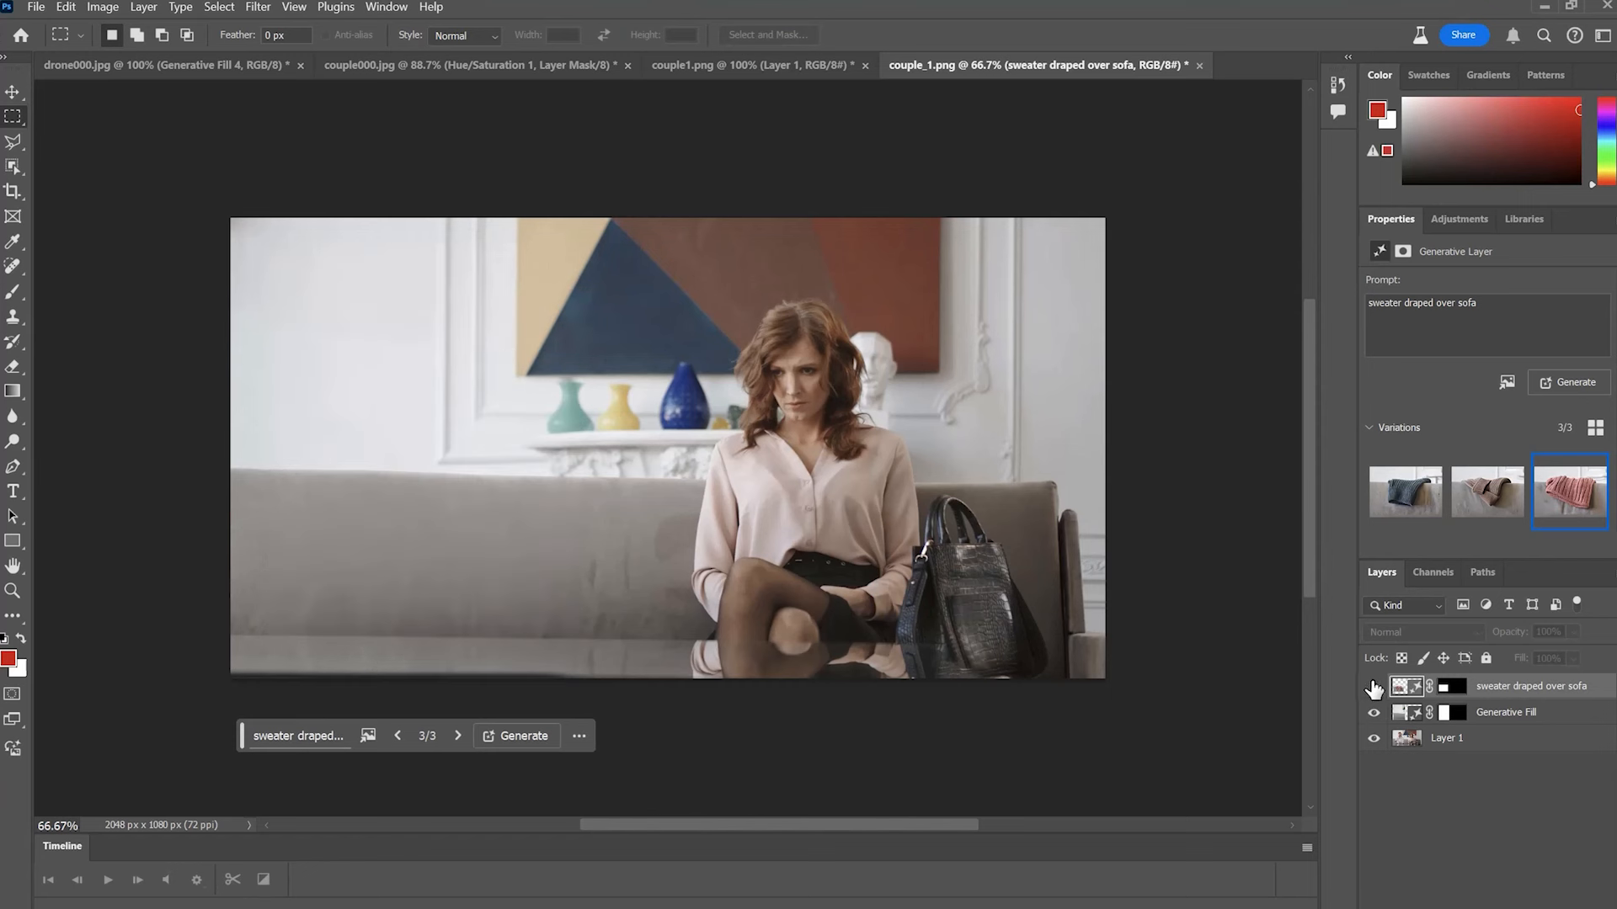
# In Photoshop, show the sweater draped over sofa layer and choose its third variation, the pink knit.
pyautogui.click(1373, 687)
pyautogui.click(1404, 492)
pyautogui.click(1570, 492)
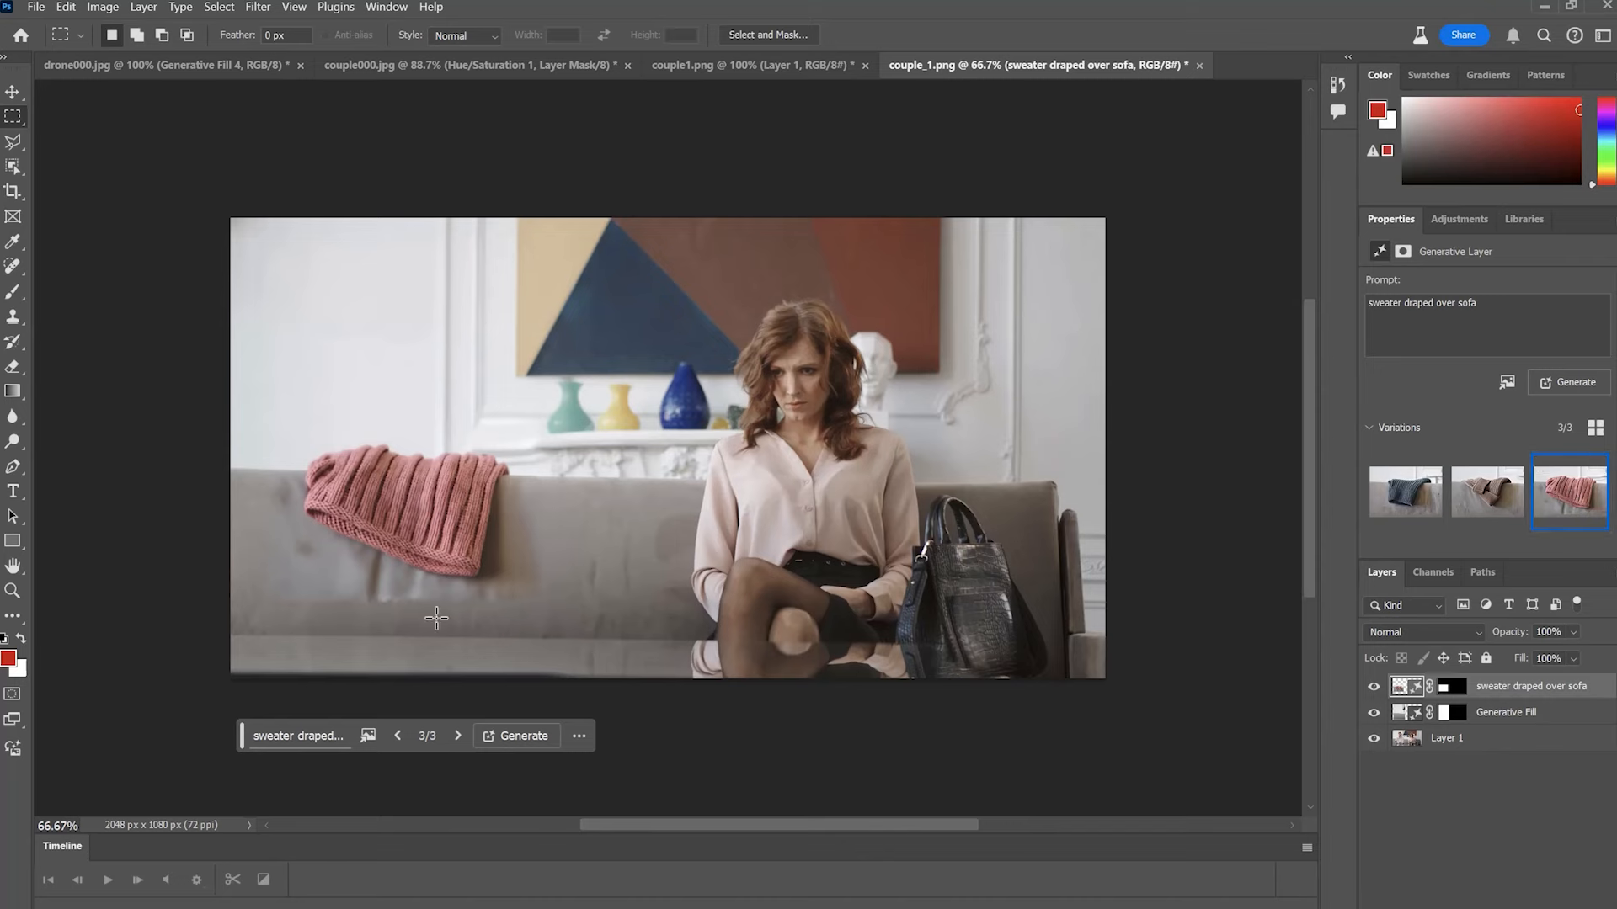
# Paint on the sweater layer's mask to hide the mismatched sofa patches around the sweater and restore its lower edge.
pyautogui.click(1448, 690)
pyautogui.press('b')
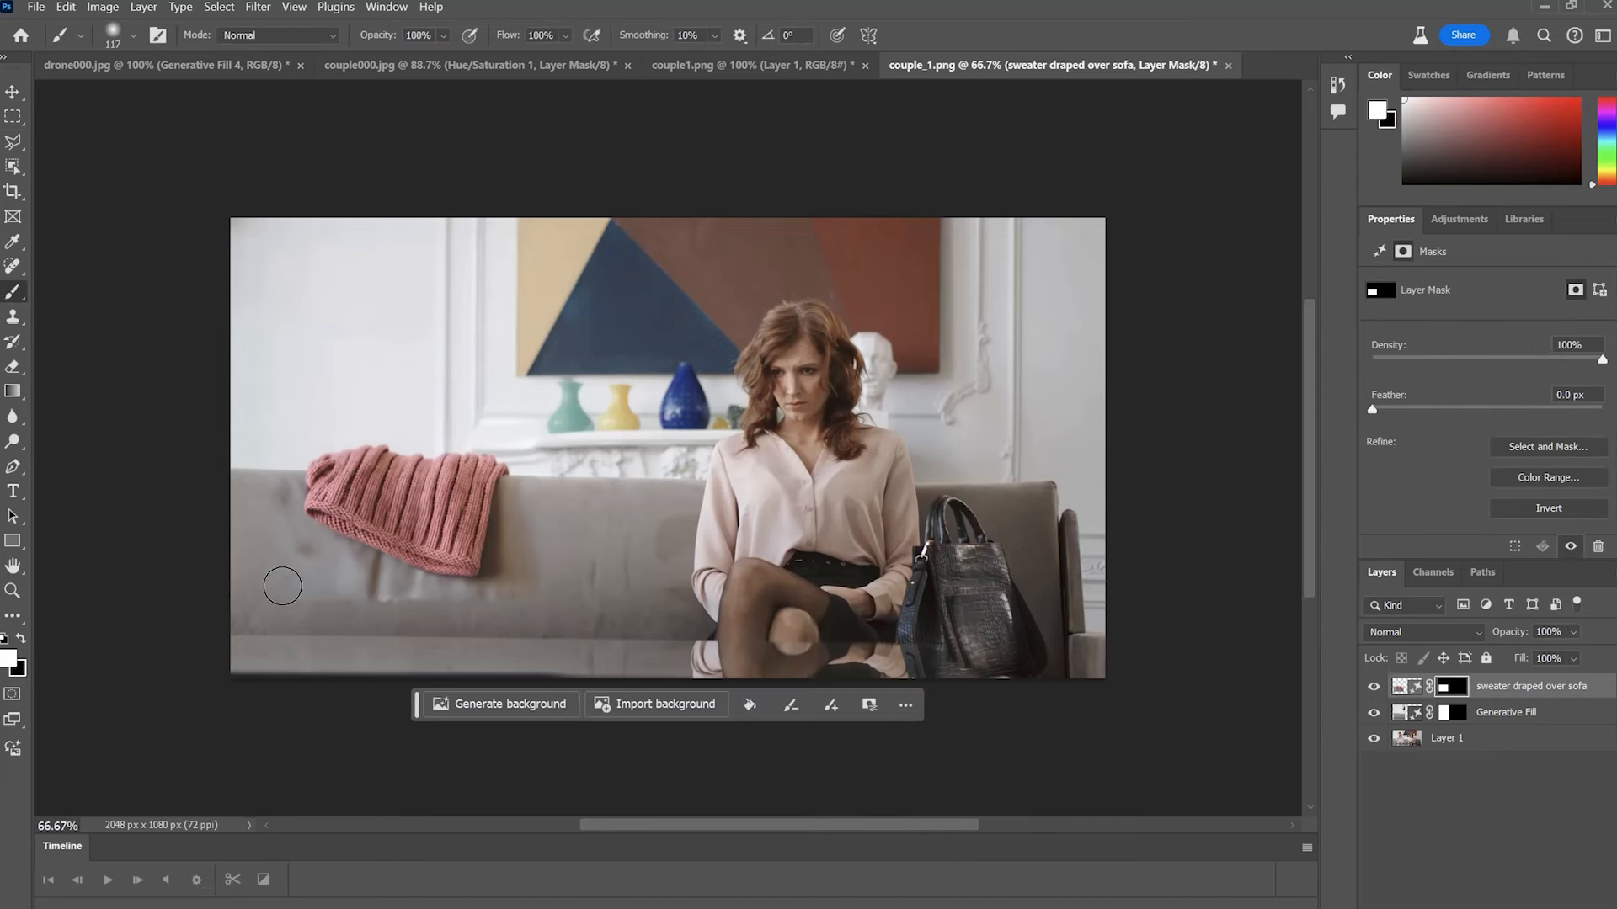
pyautogui.press('x')
pyautogui.moveTo(316, 593); pyautogui.dragTo(354, 603)
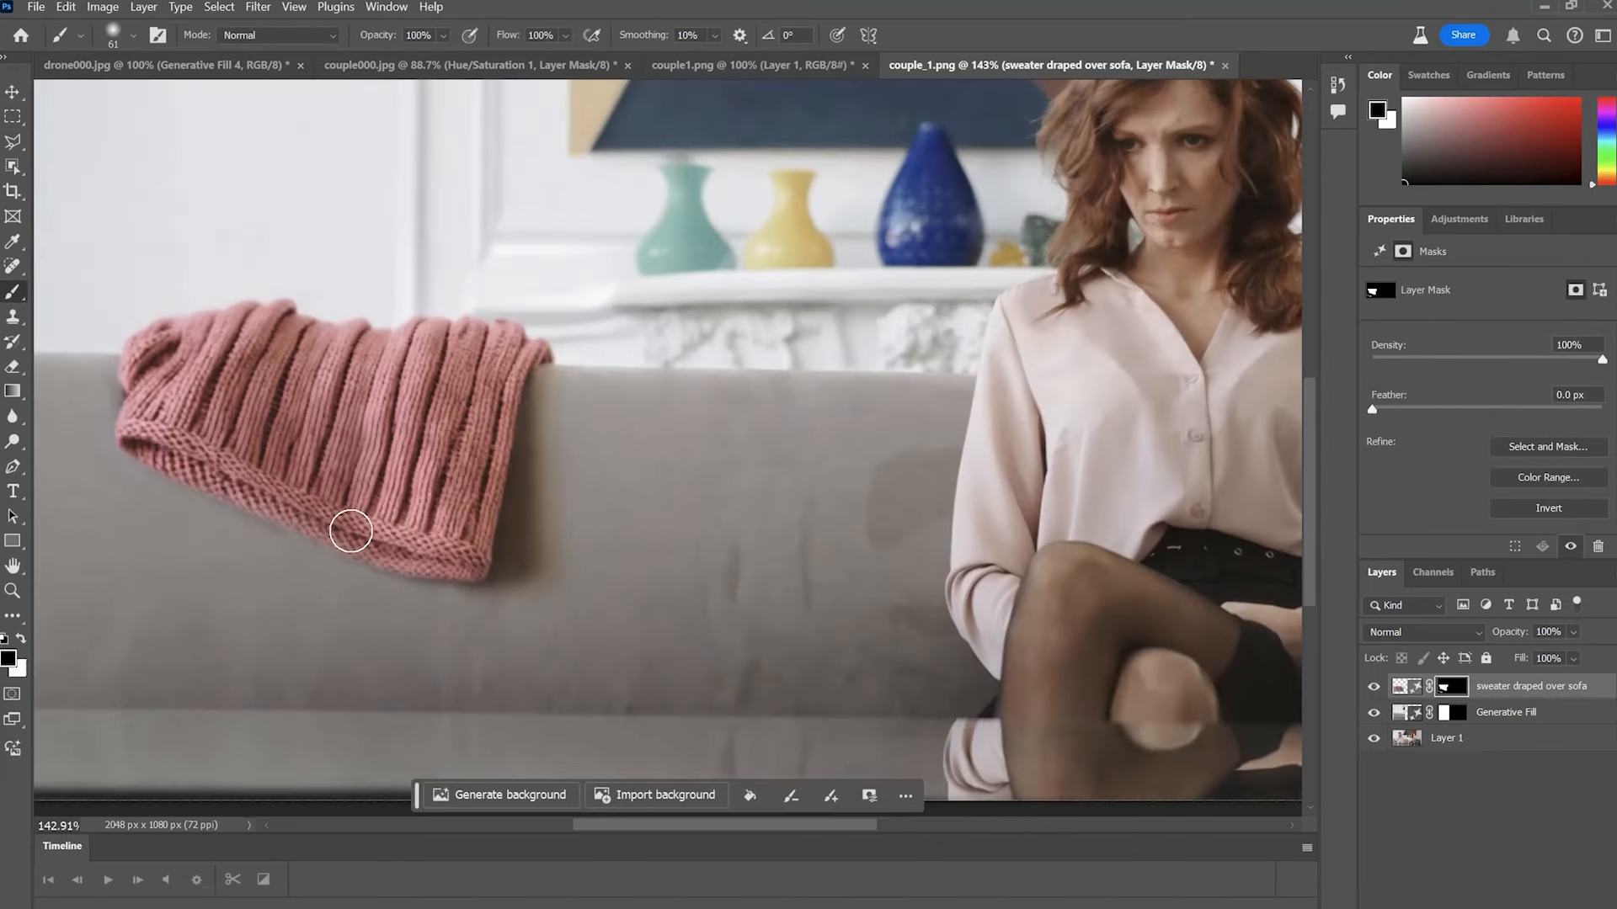
pyautogui.press('x')
pyautogui.moveTo(310, 510)
pyautogui.mouseDown()
pyautogui.moveTo(296, 519)
pyautogui.moveTo(327, 530)
pyautogui.moveTo(152, 448)
pyautogui.moveTo(321, 521)
pyautogui.mouseUp()
pyautogui.scroll(-5, 633, 561)
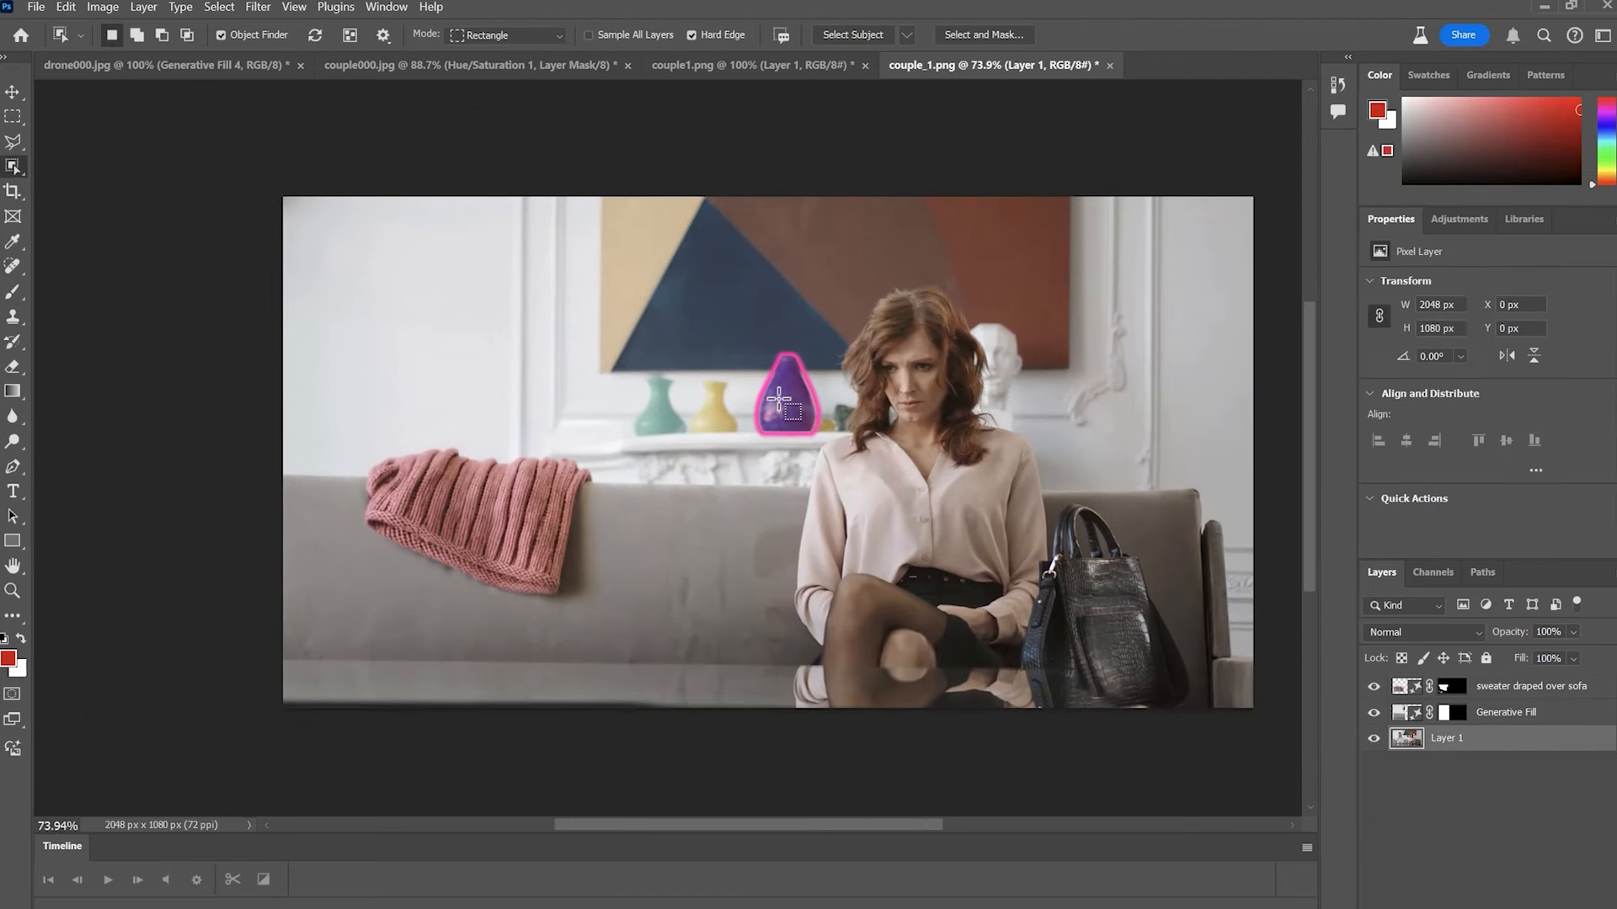
# Select the dark blue vase on Layer 1 and shift its hue toward teal with a Hue/Saturation adjustment layer.
pyautogui.click(786, 390)
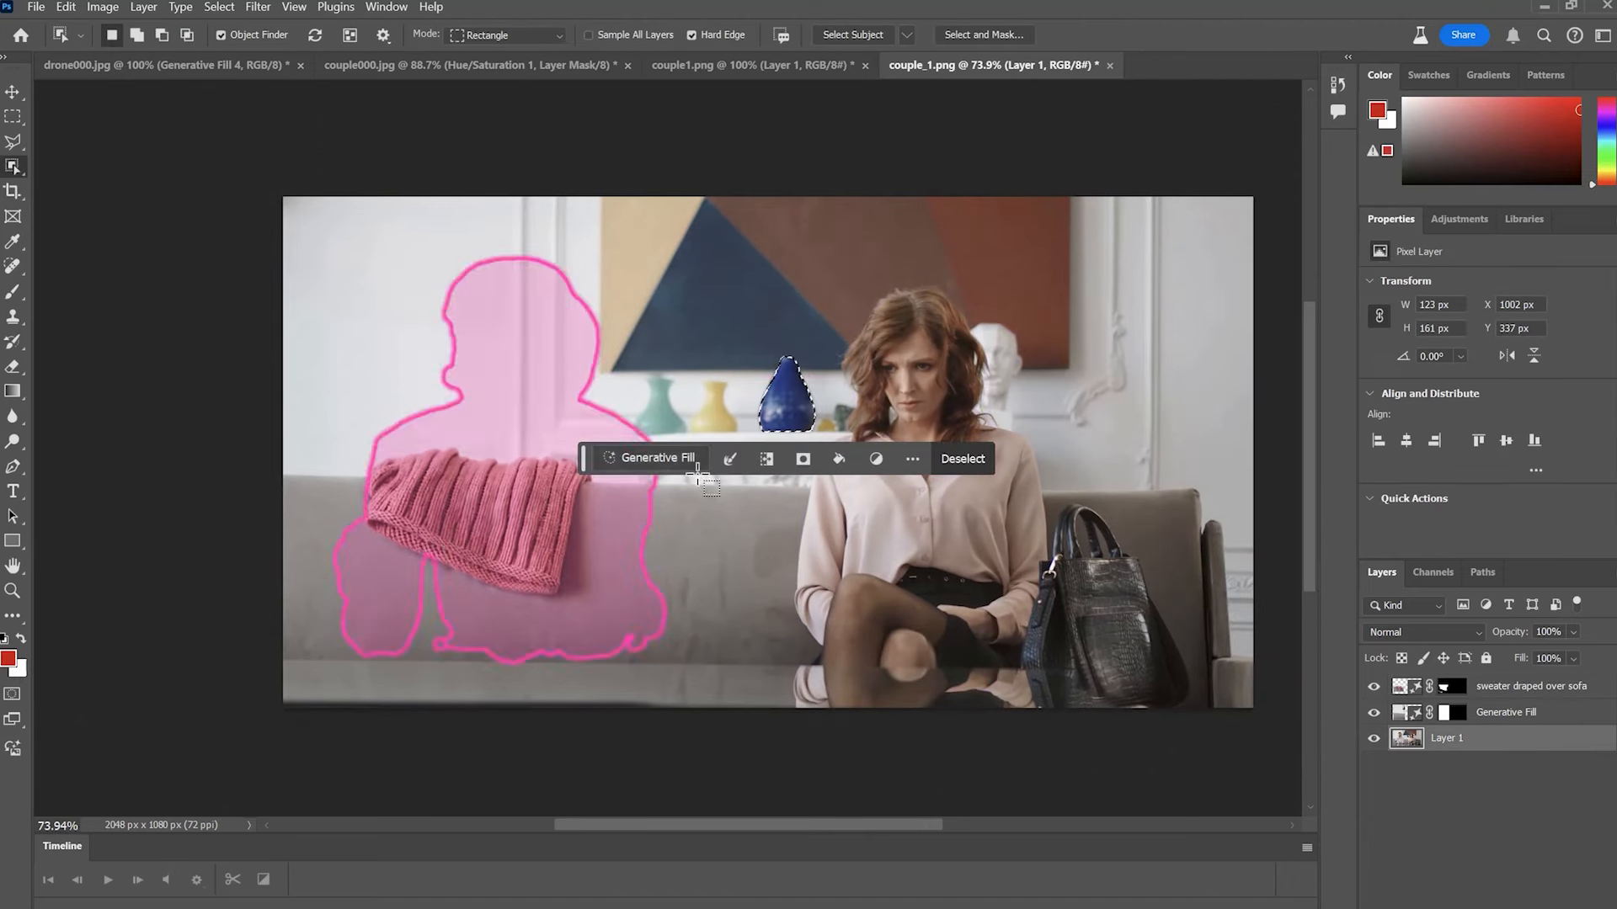
pyautogui.click(1497, 905)
pyautogui.click(1503, 788)
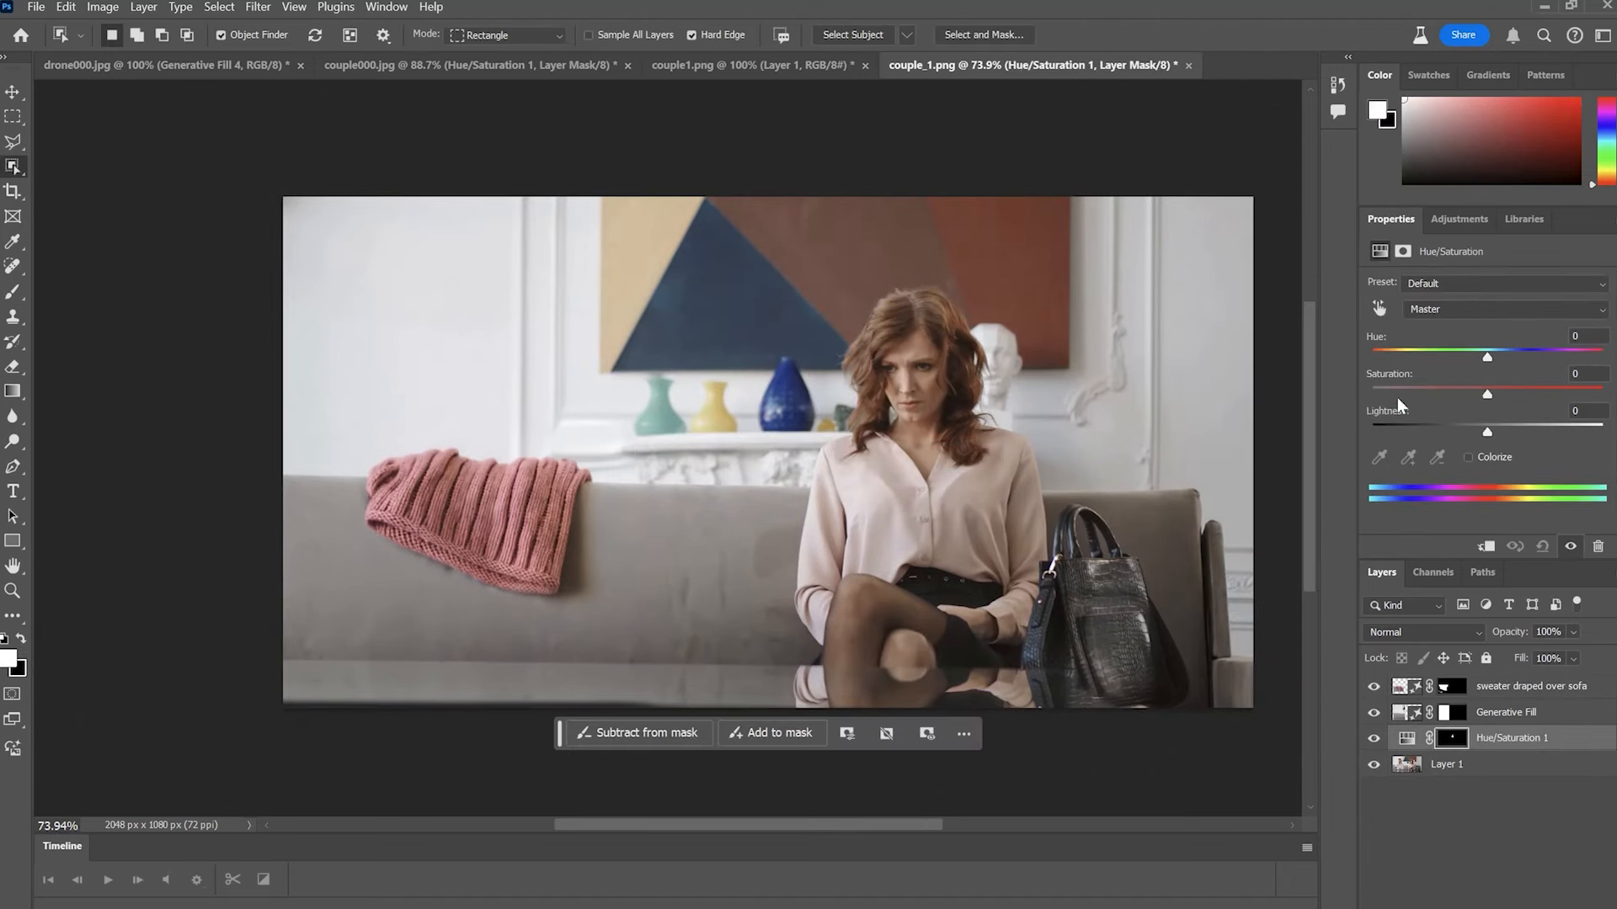
pyautogui.moveTo(1487, 357); pyautogui.dragTo(1414, 358)
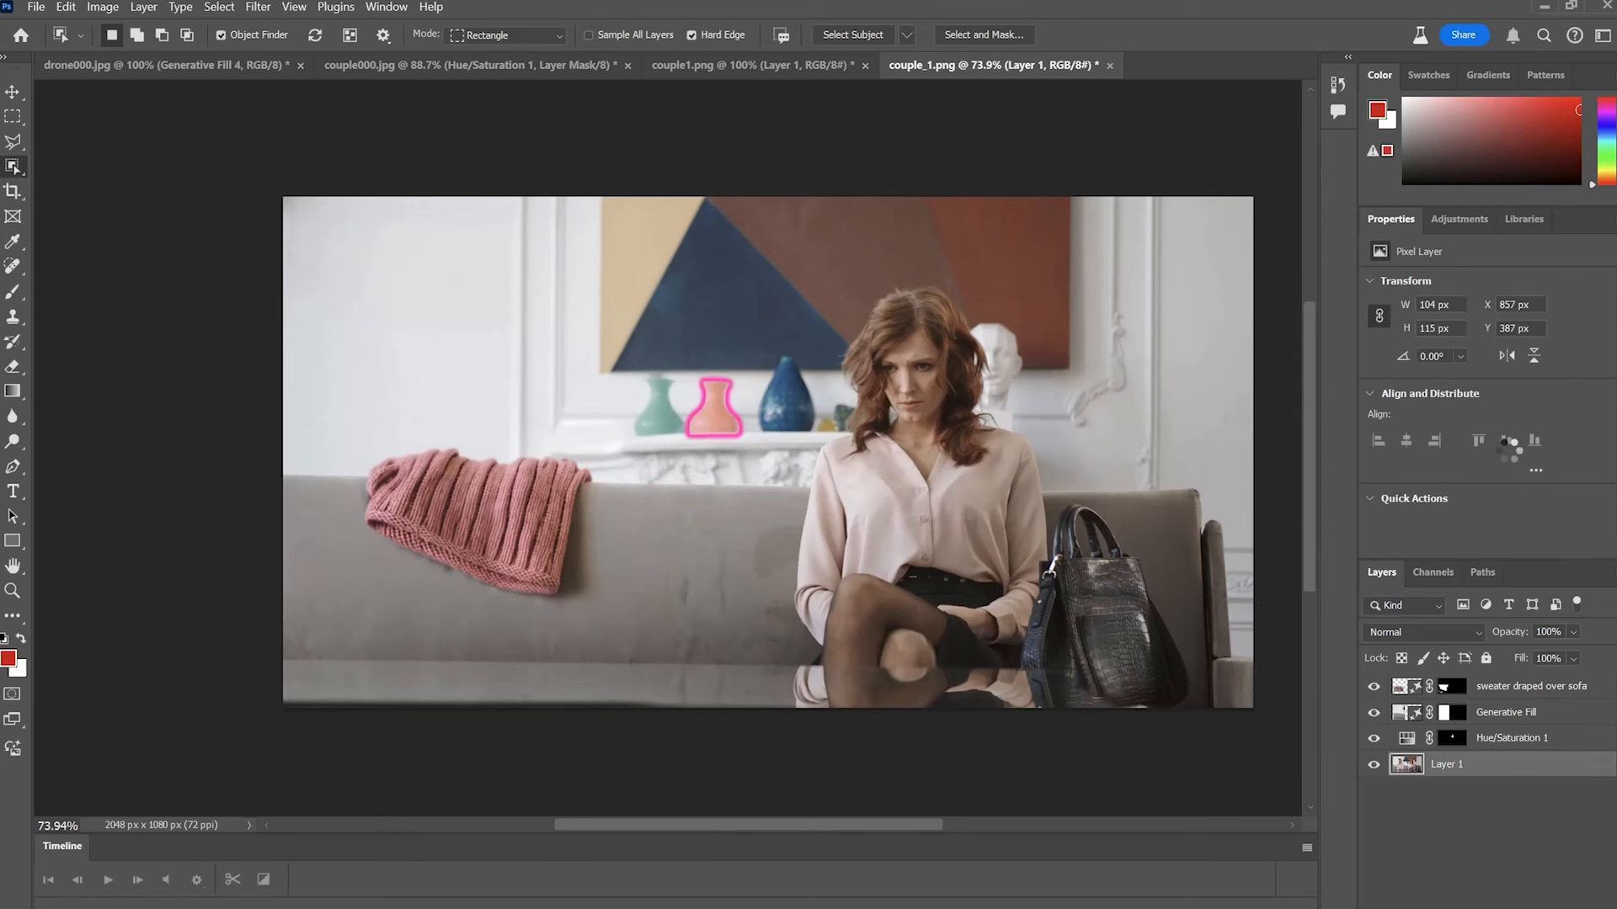
# Select the yellow vase and turn it pink with a Hue/Saturation adjustment layer, setting Hue to about -57.
pyautogui.click(714, 406)
pyautogui.click(1497, 904)
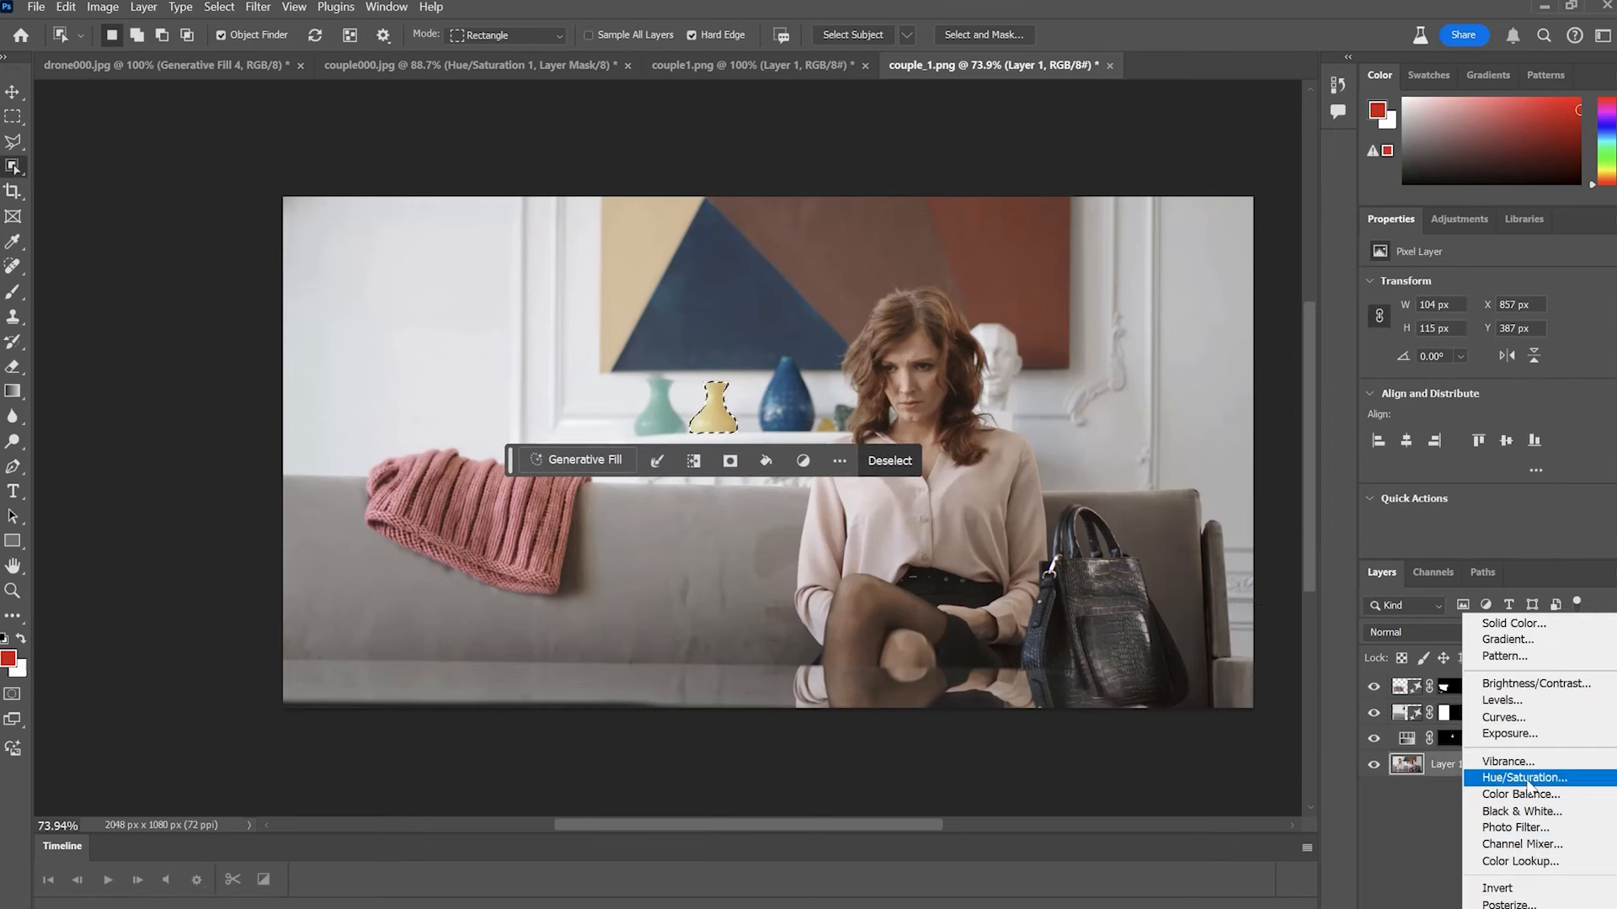
pyautogui.click(1503, 779)
pyautogui.moveTo(1487, 357); pyautogui.dragTo(1411, 352)
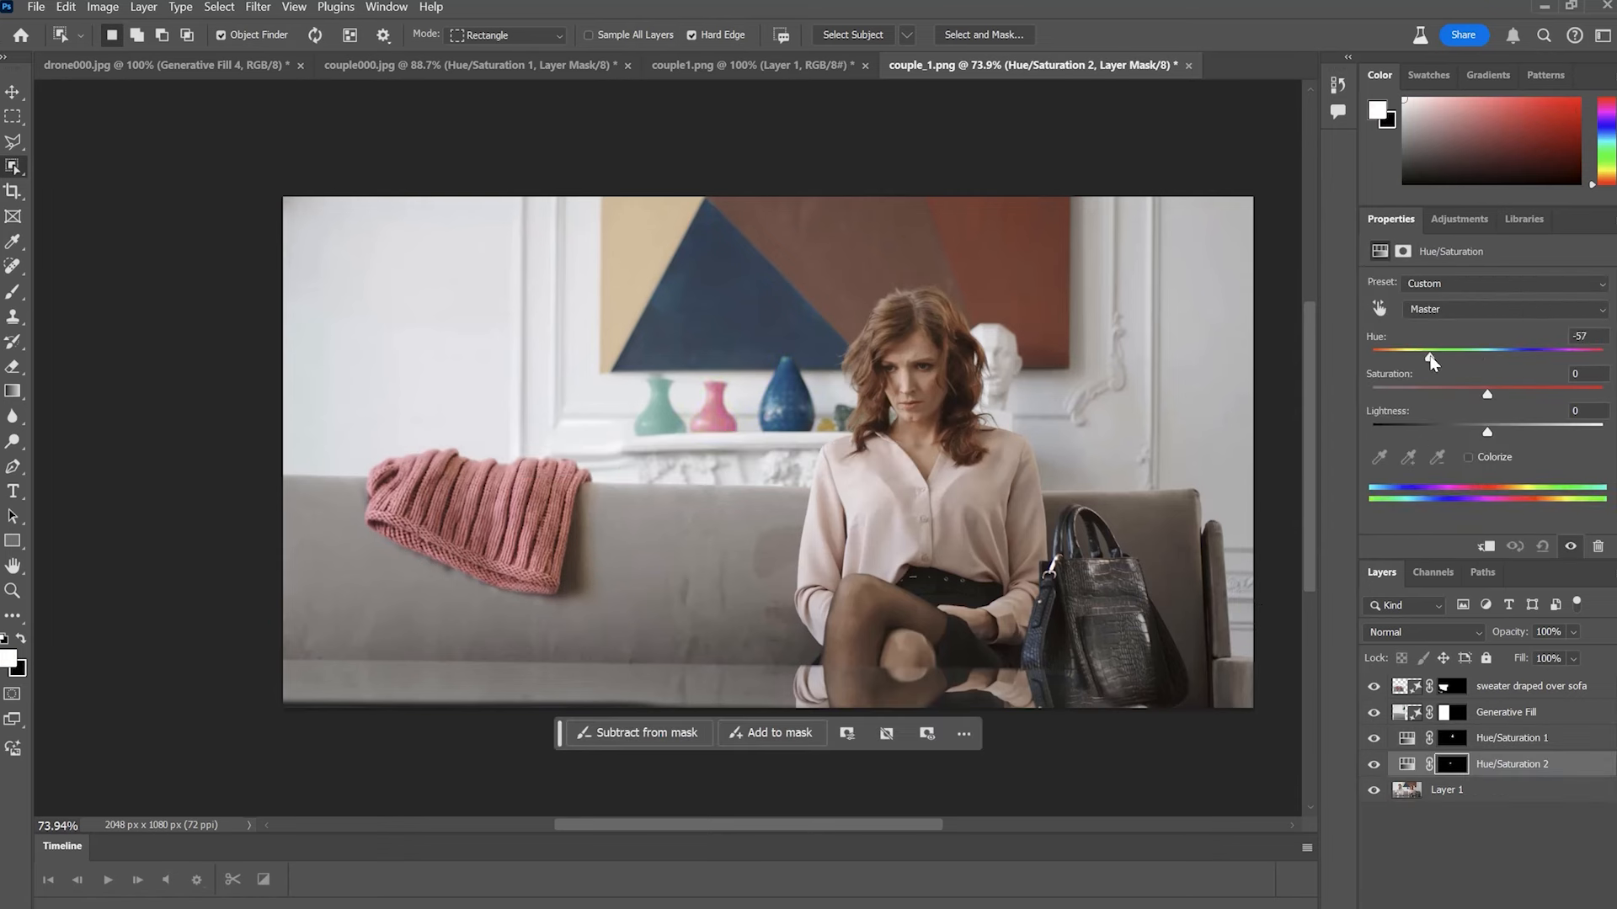
# Select the pink sweater and shift its hue to violet-blue with a Hue/Saturation adjustment layer.
pyautogui.click(1516, 686)
pyautogui.click(489, 532)
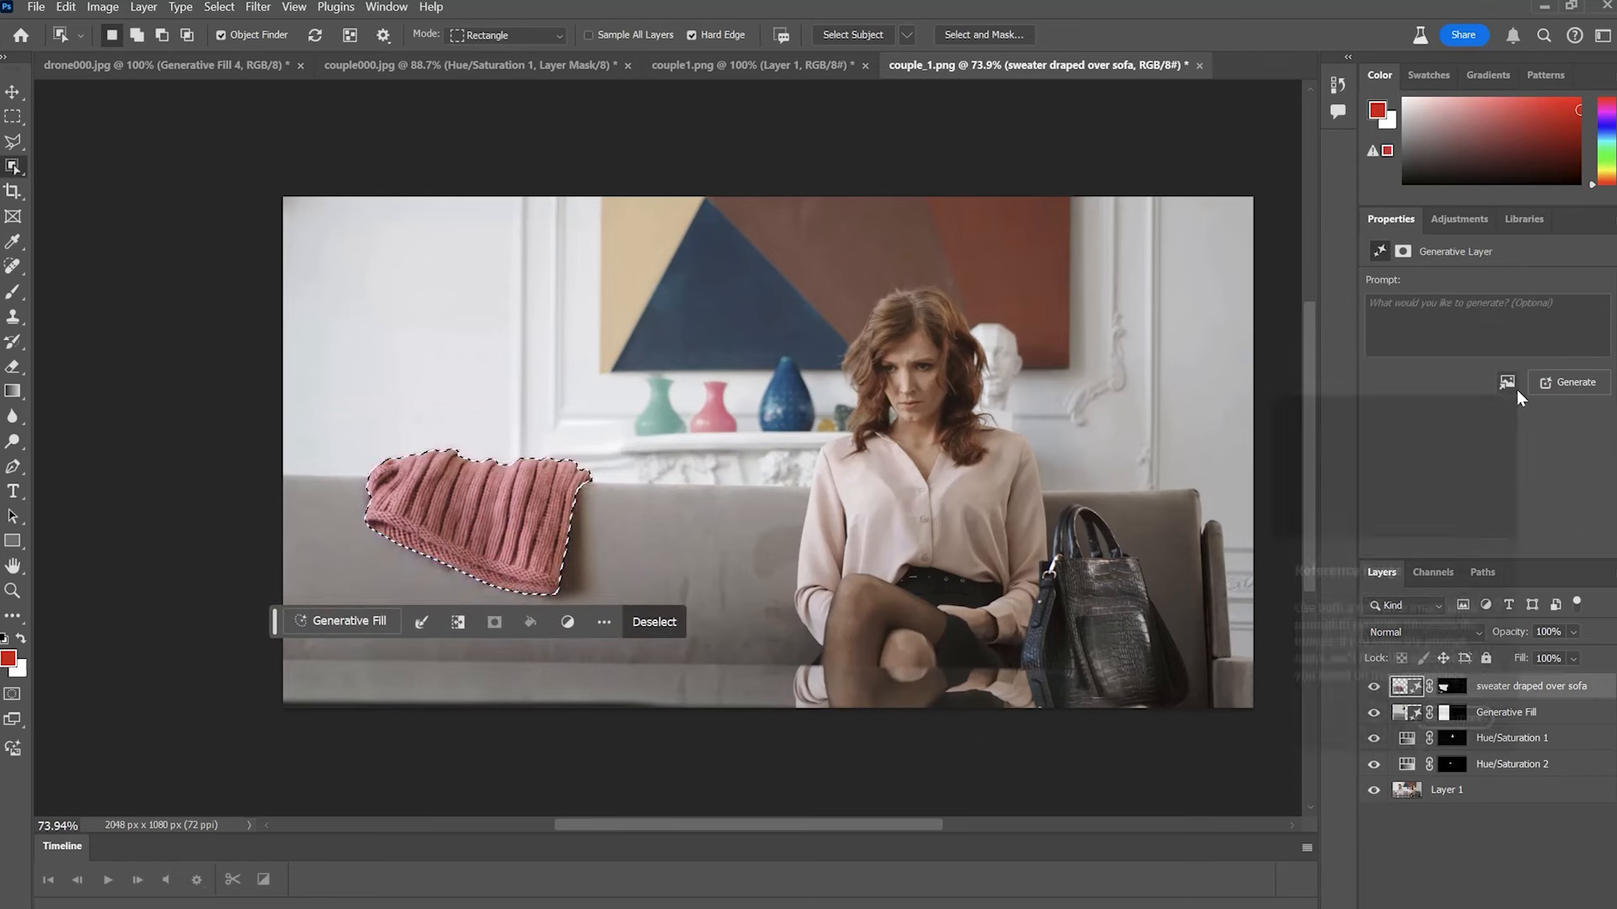
pyautogui.moveTo(1487, 357); pyautogui.dragTo(1397, 366)
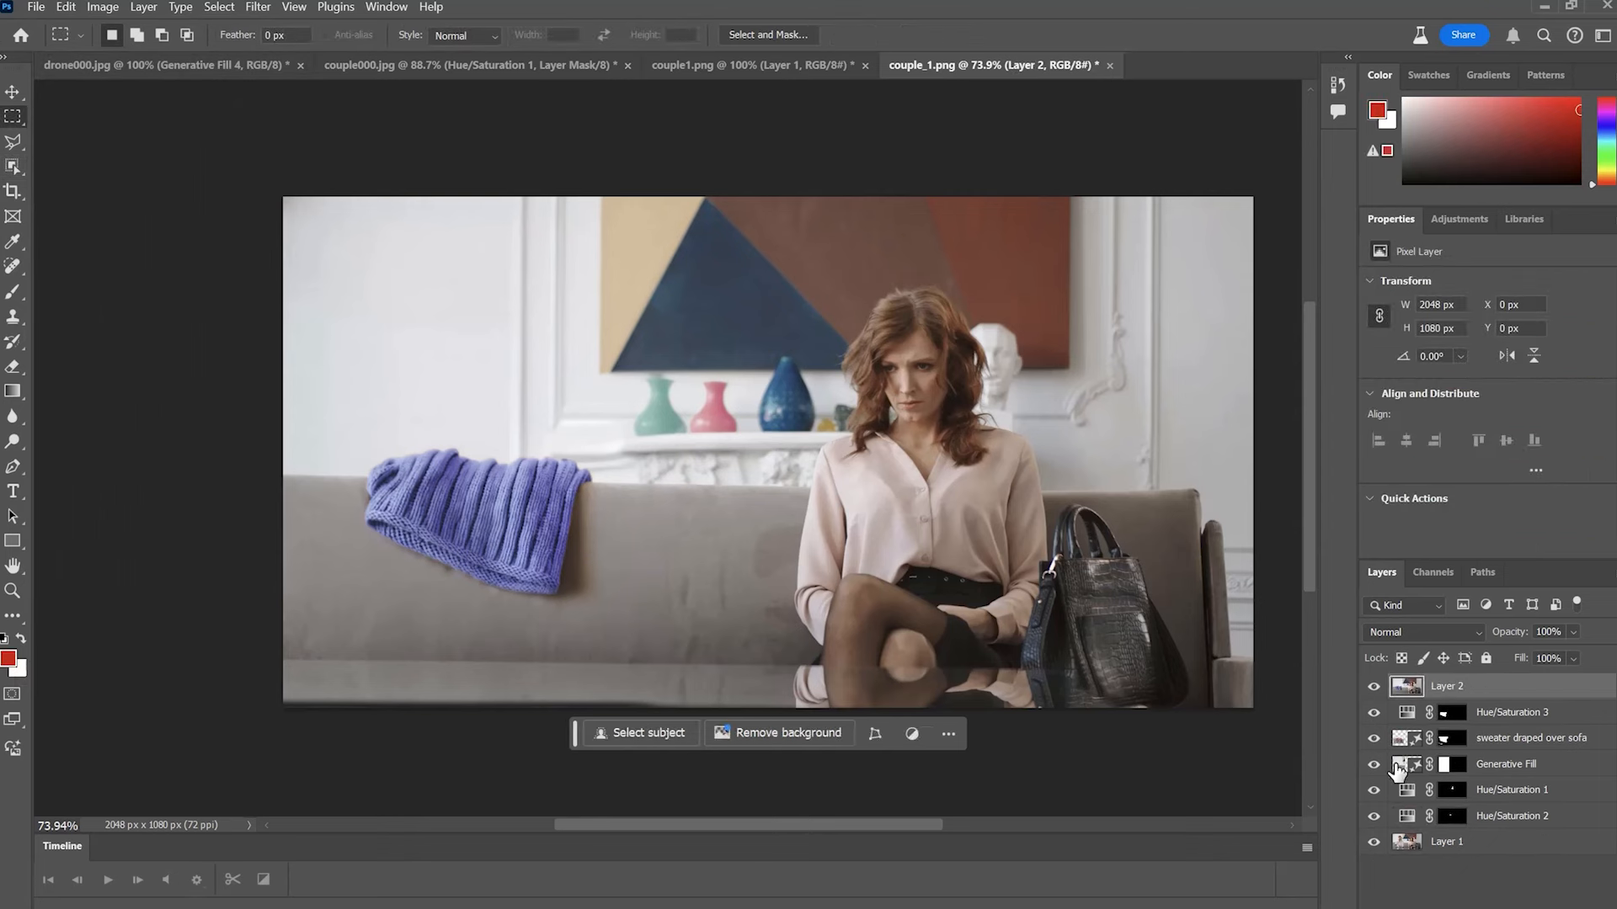
# Generate a wall picture above the sofa with the prompt "add painting" and choose the third variation, the blue butterfly.
pyautogui.moveTo(300, 211); pyautogui.dragTo(499, 436)
pyautogui.click(269, 462)
pyautogui.write('add painting')
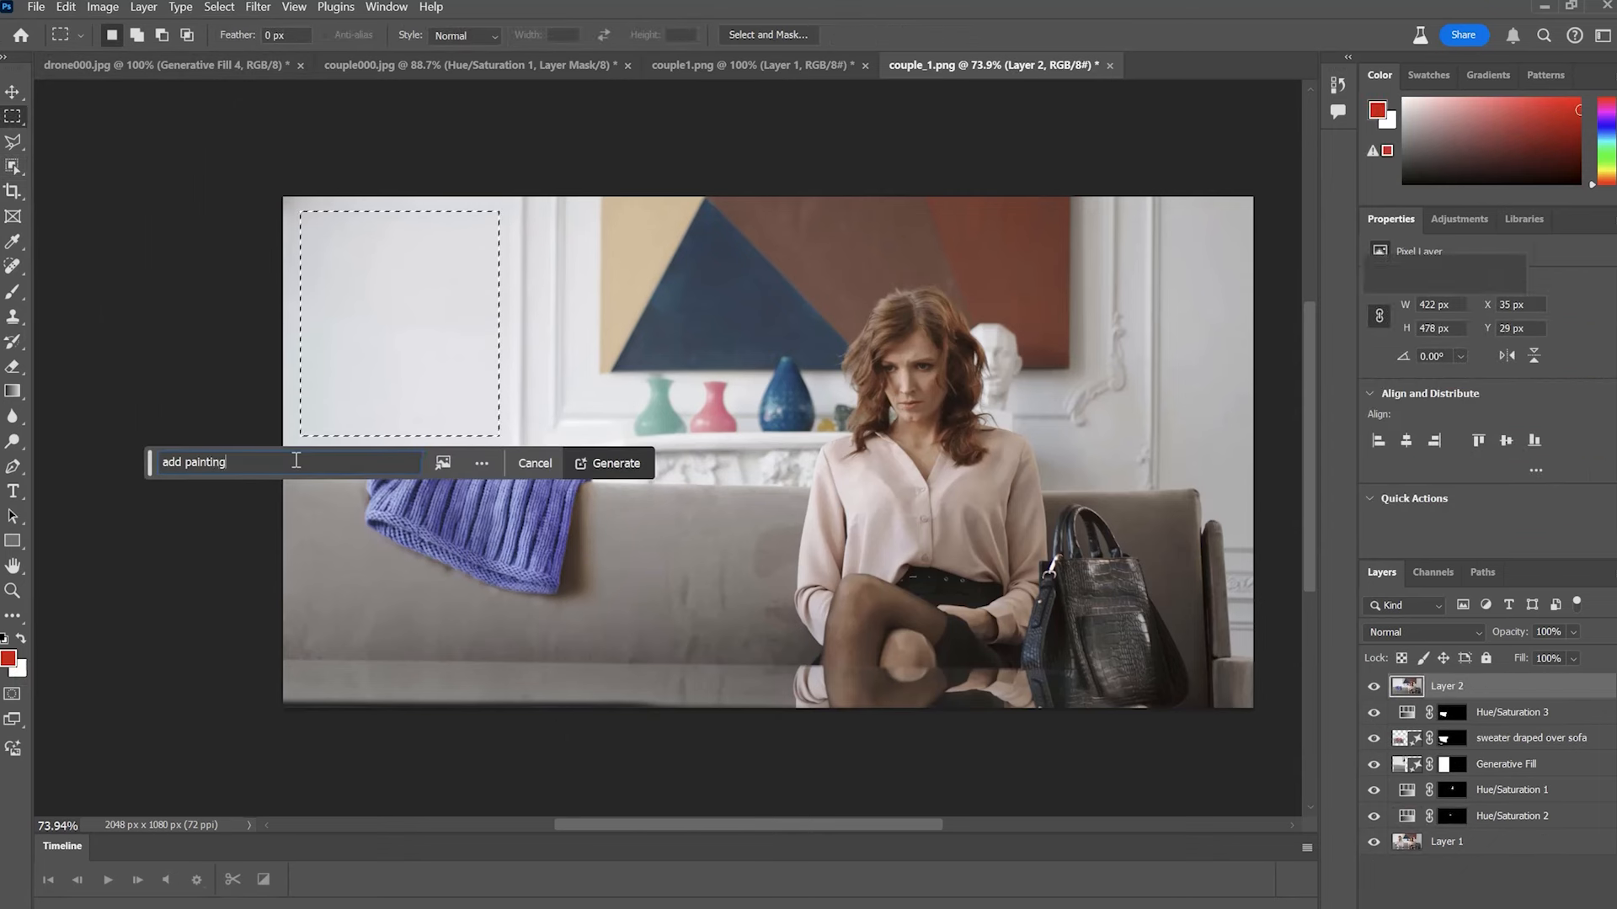
pyautogui.press('Return')
pyautogui.click(1487, 493)
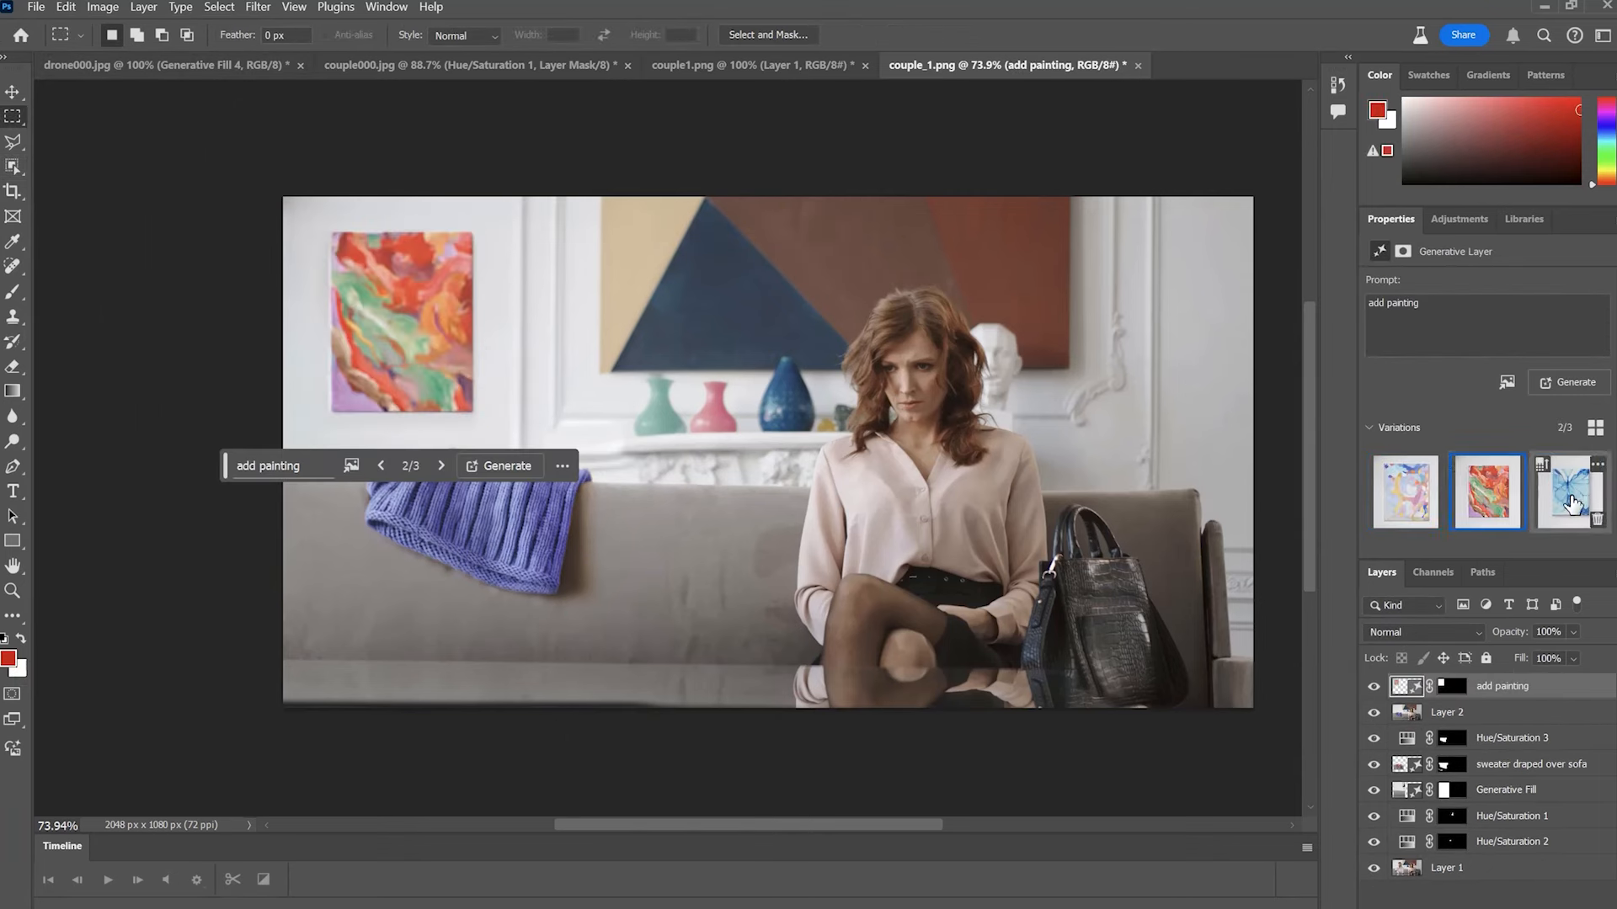
pyautogui.click(1572, 503)
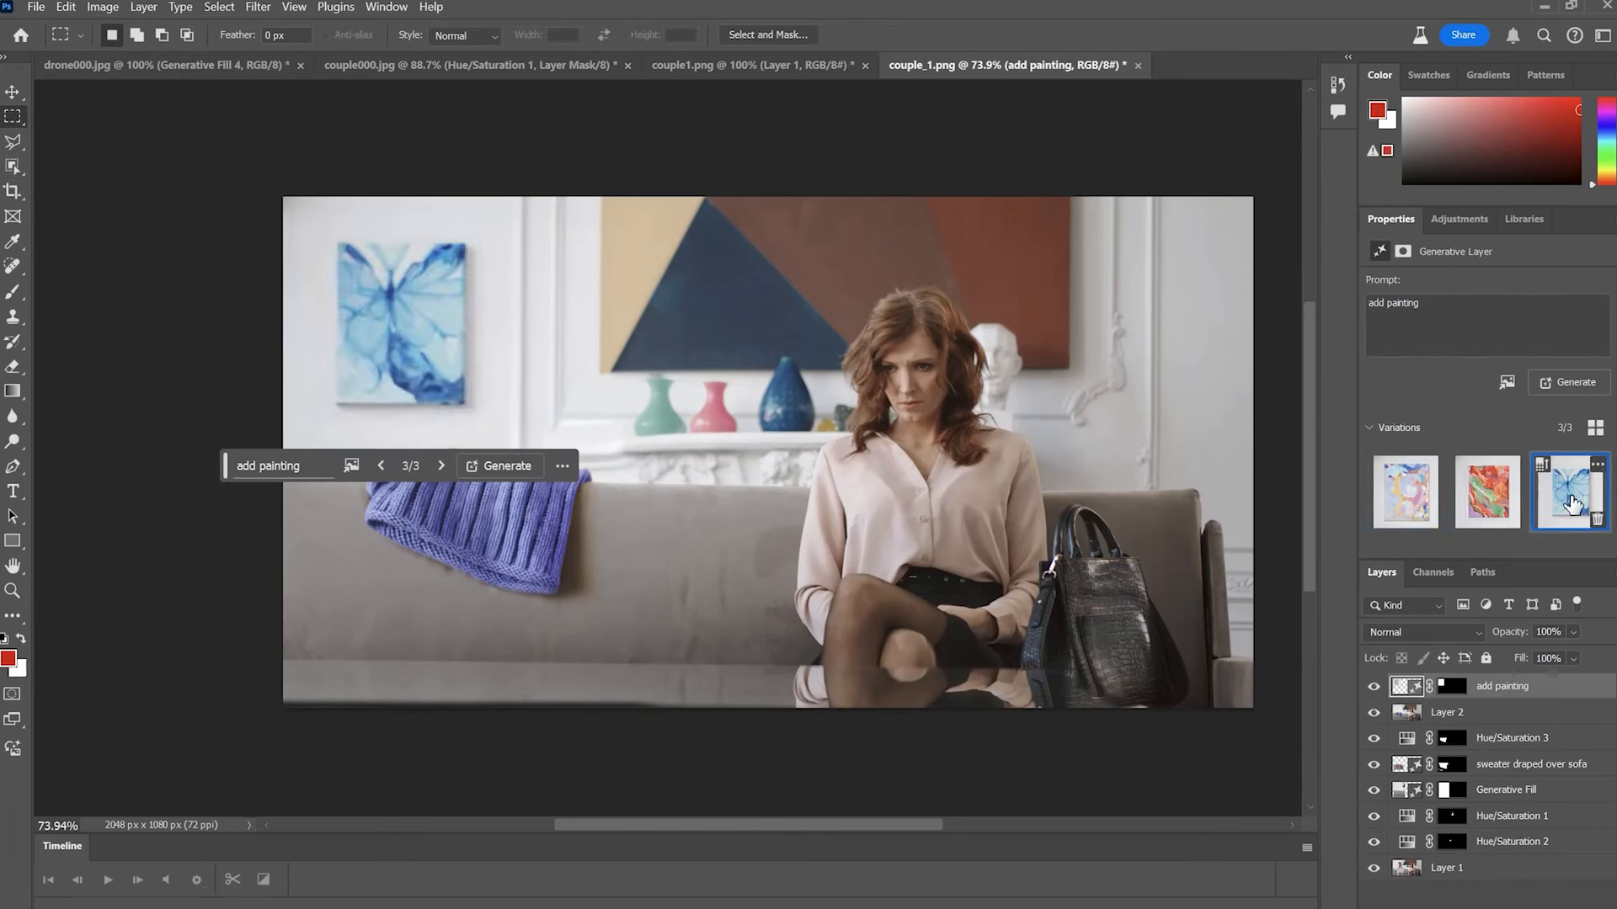
# Export the edited frame and place couple_1c.jpg on V2 above the couple clip in Premiere Pro.
pyautogui.click(34, 7)
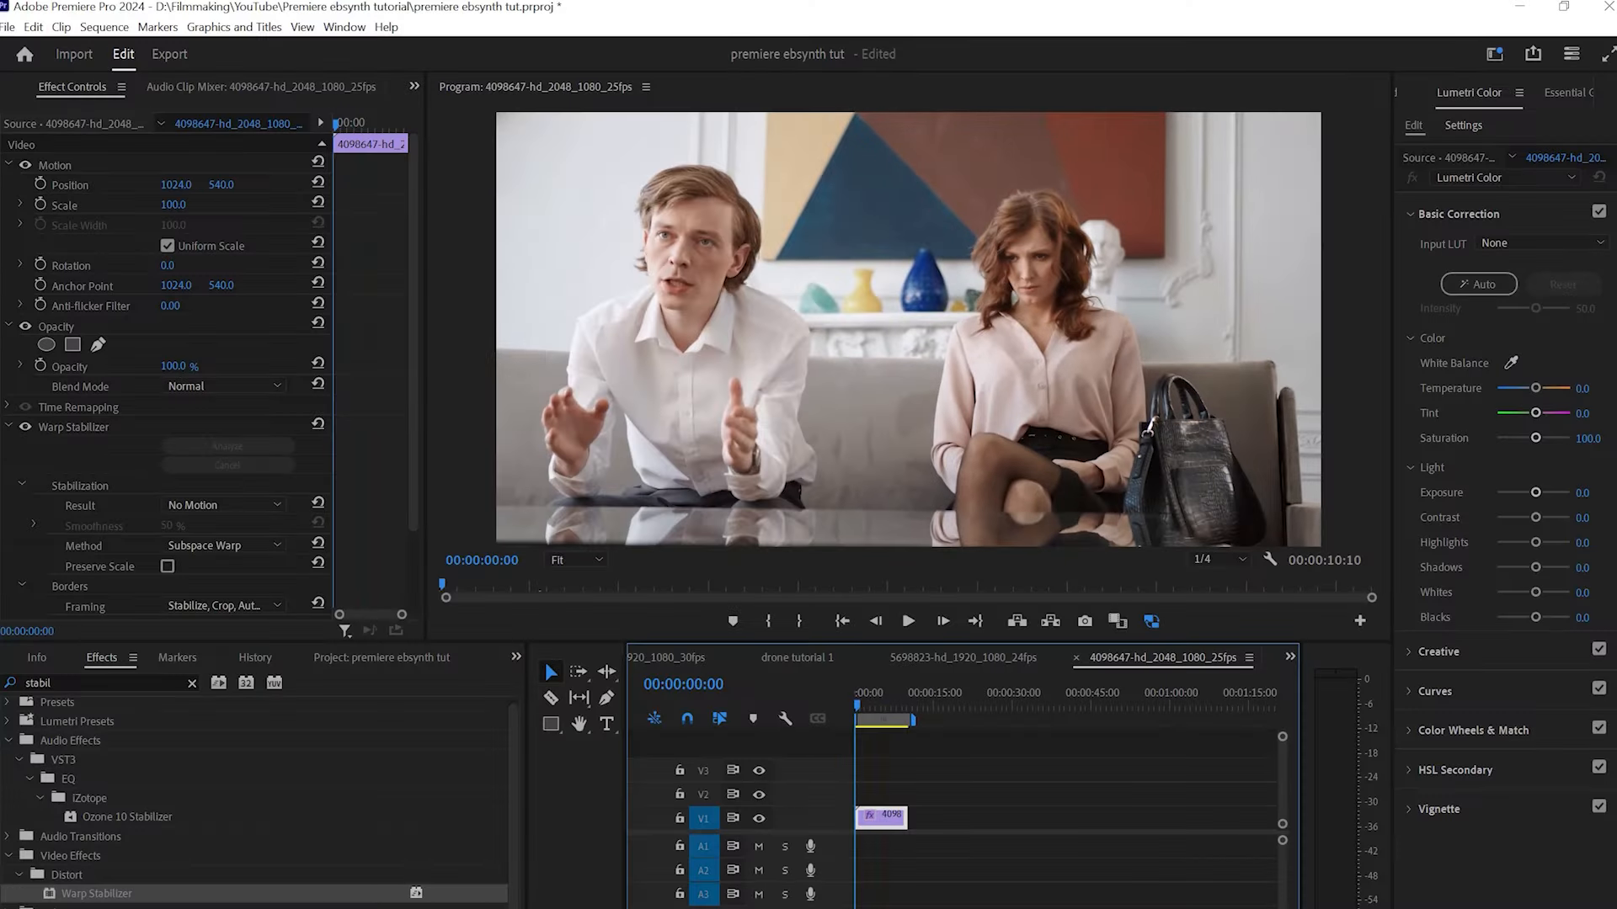
pyautogui.moveTo(692, 295); pyautogui.dragTo(871, 796)
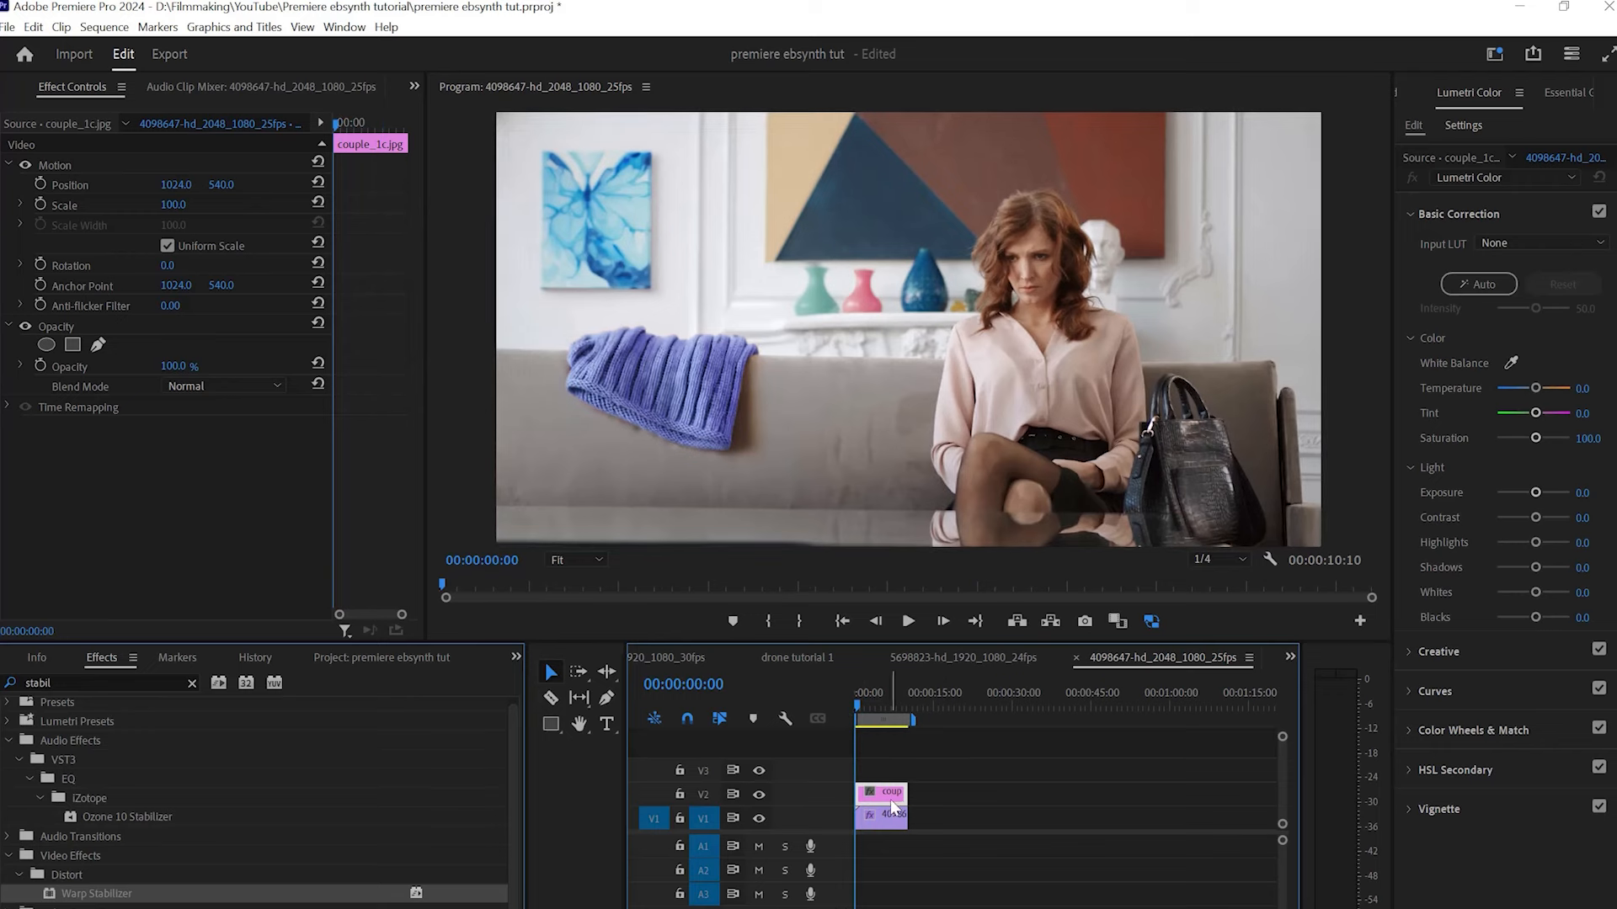
# Draw a Pen opacity mask on couple_1c.jpg around the seated woman and her handbag, and invert the mask.
pyautogui.click(98, 344)
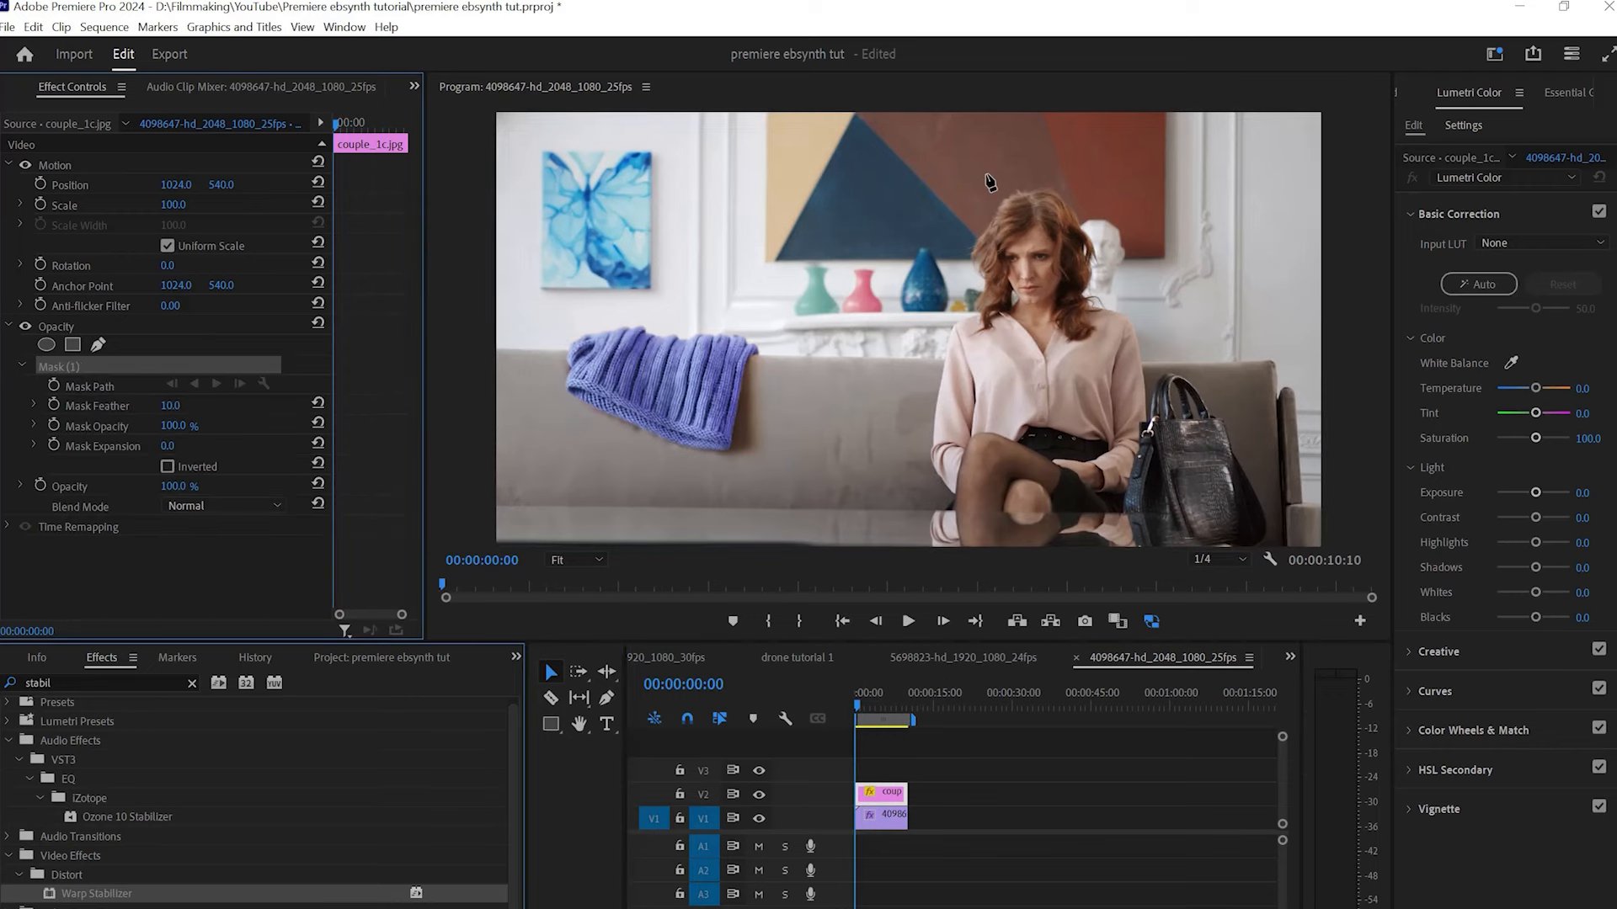
pyautogui.click(999, 174)
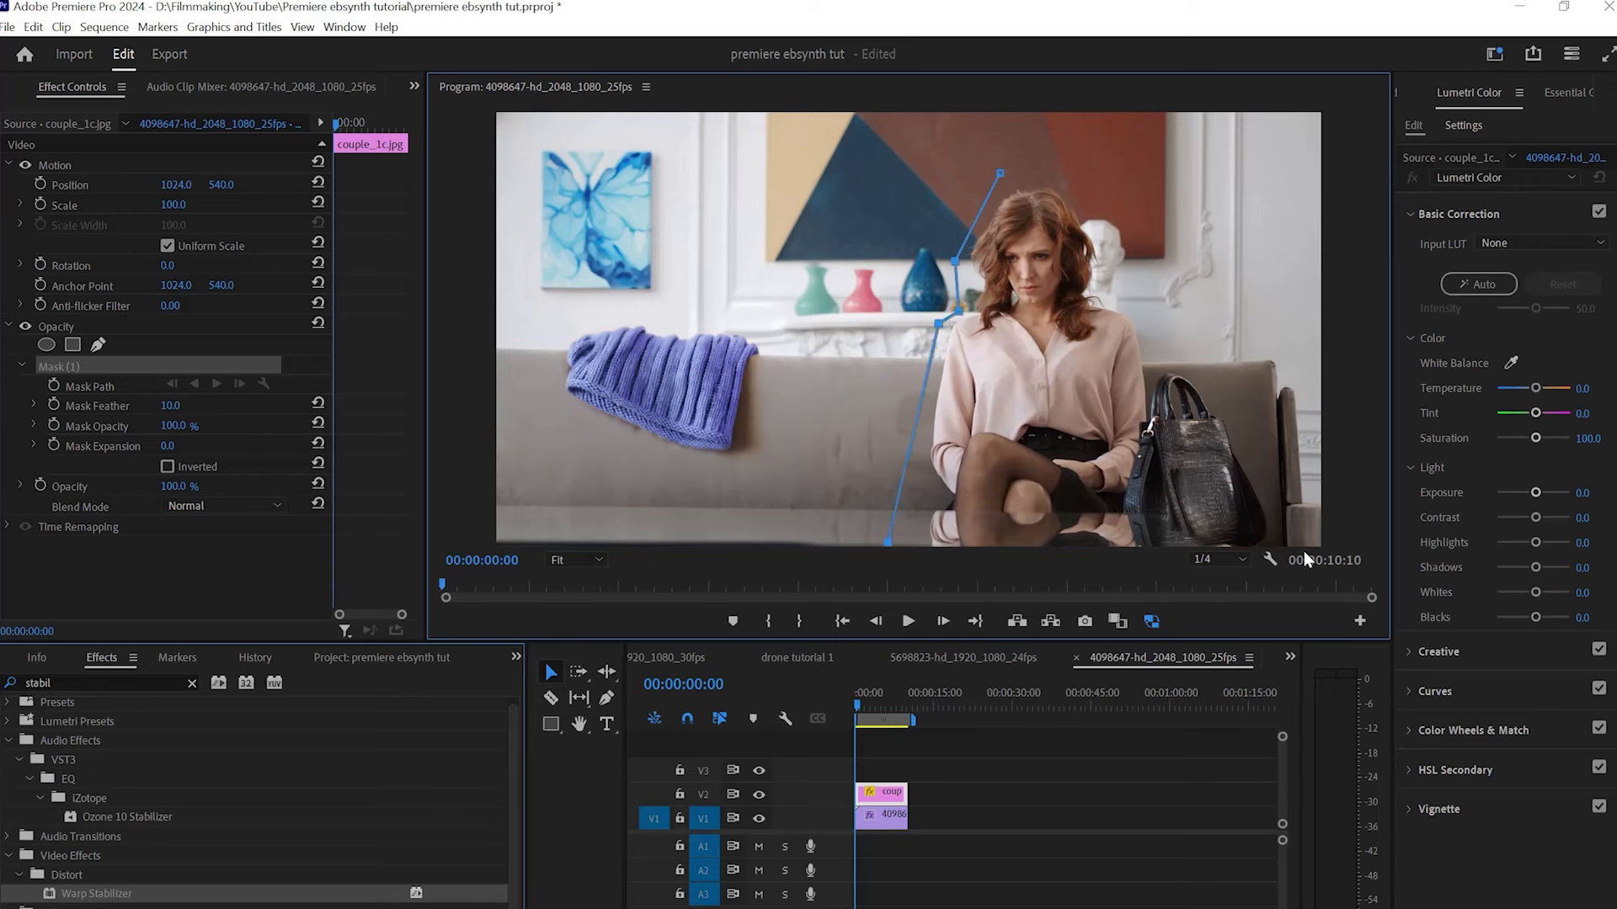
pyautogui.click(1000, 173)
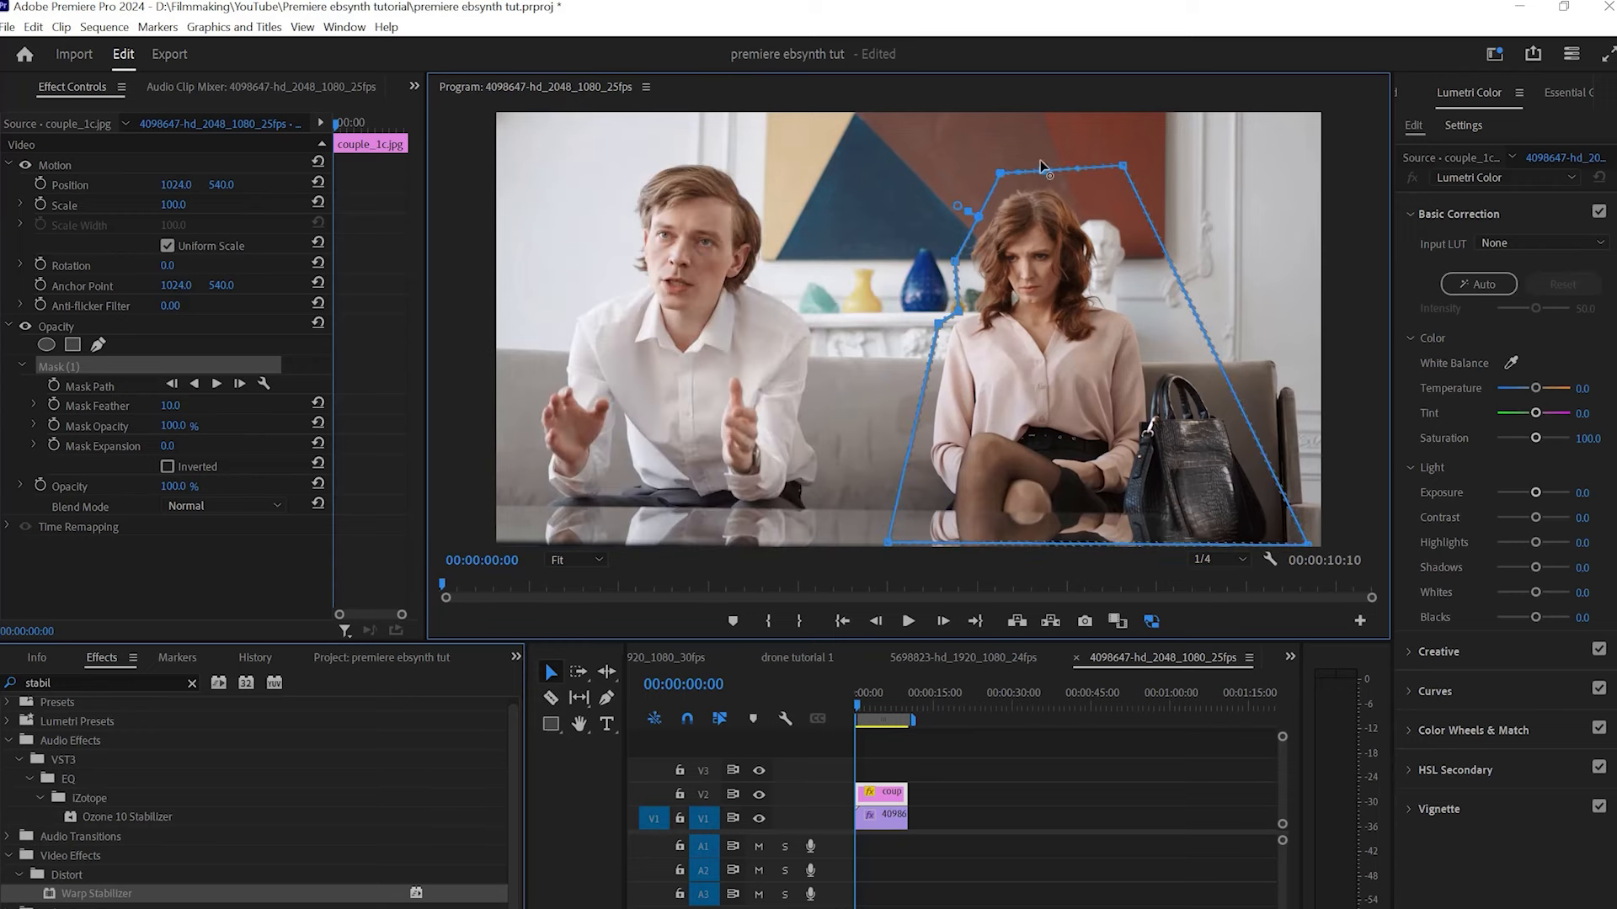
pyautogui.click(168, 466)
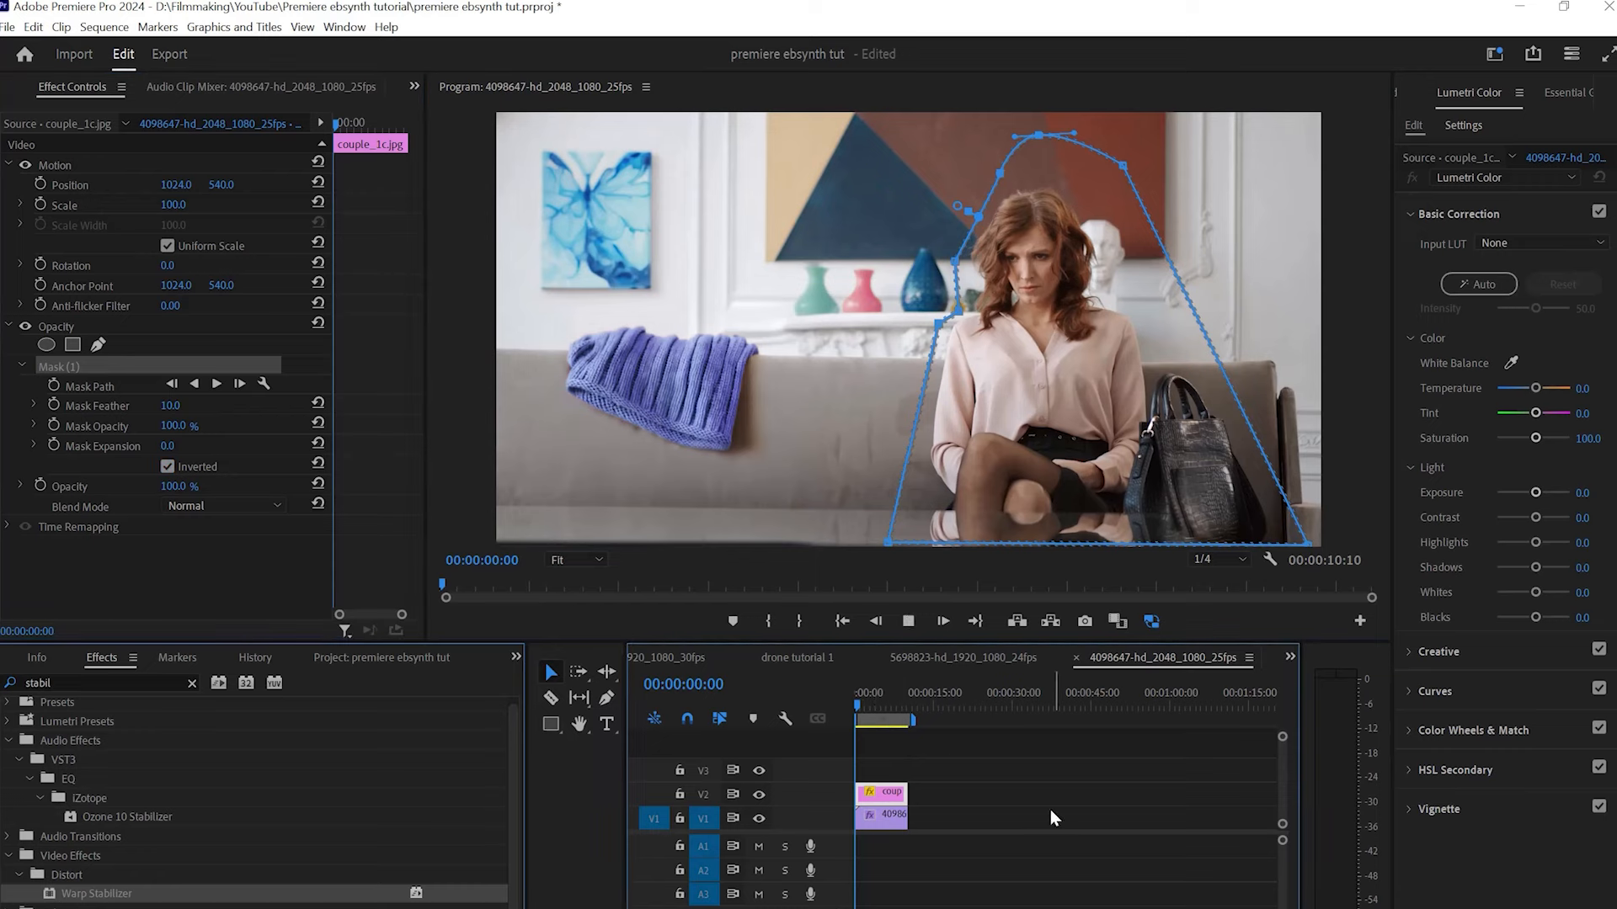
# Set the playback resolution to Full and play the masked couple composite from the start.
pyautogui.press('space')
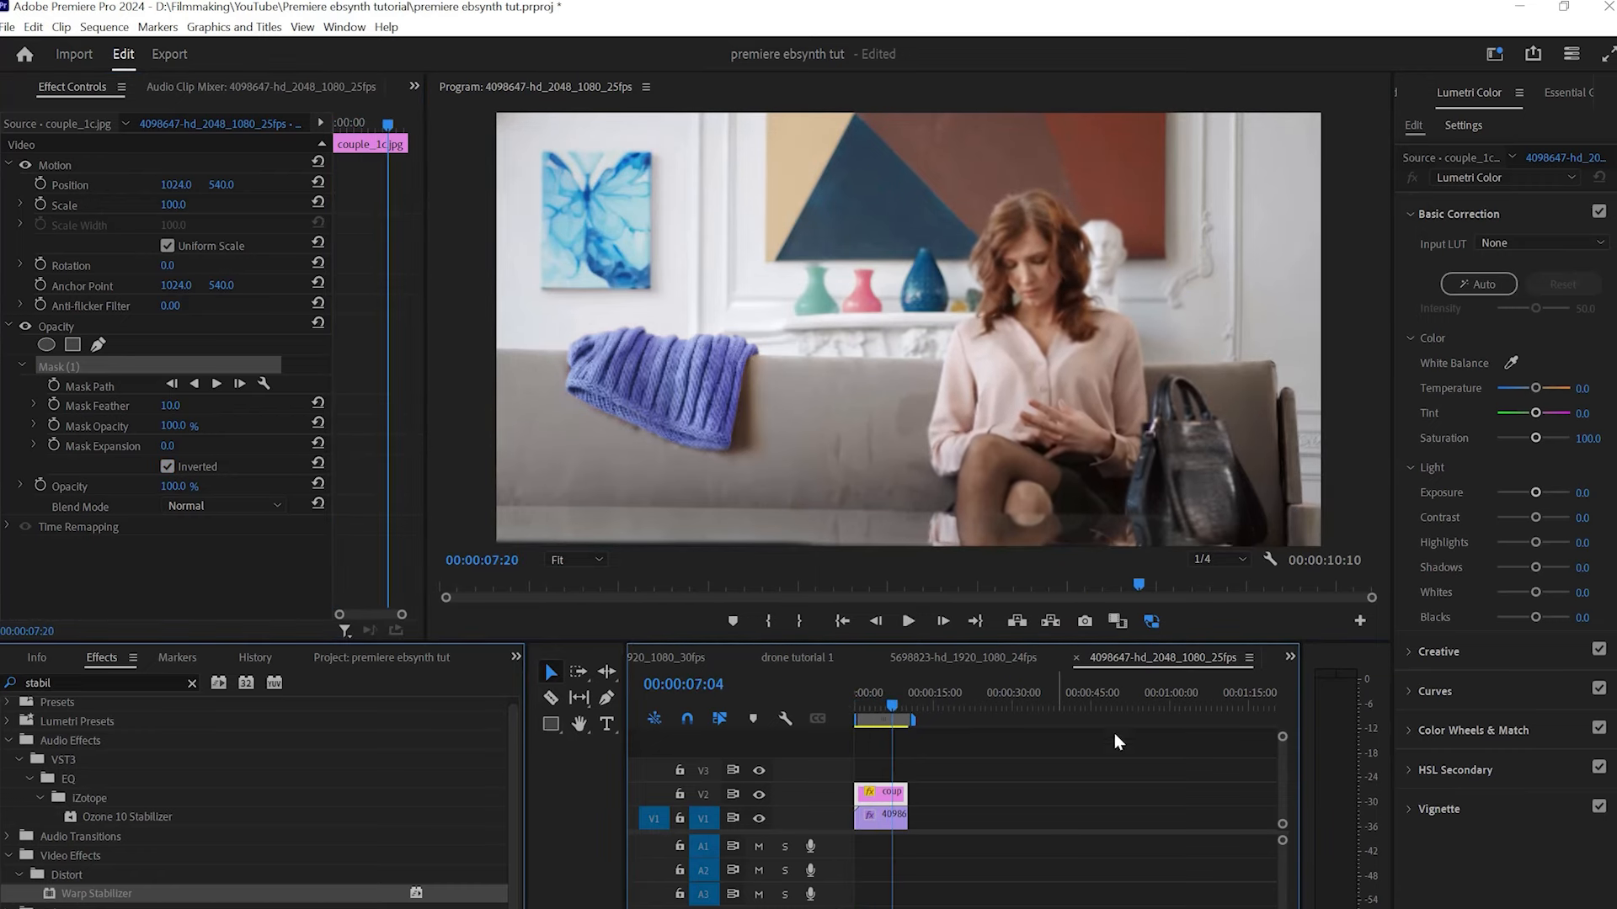
pyautogui.click(1218, 560)
pyautogui.click(1219, 580)
pyautogui.moveTo(895, 706); pyautogui.dragTo(835, 708)
pyautogui.click(854, 705)
pyautogui.press('space')
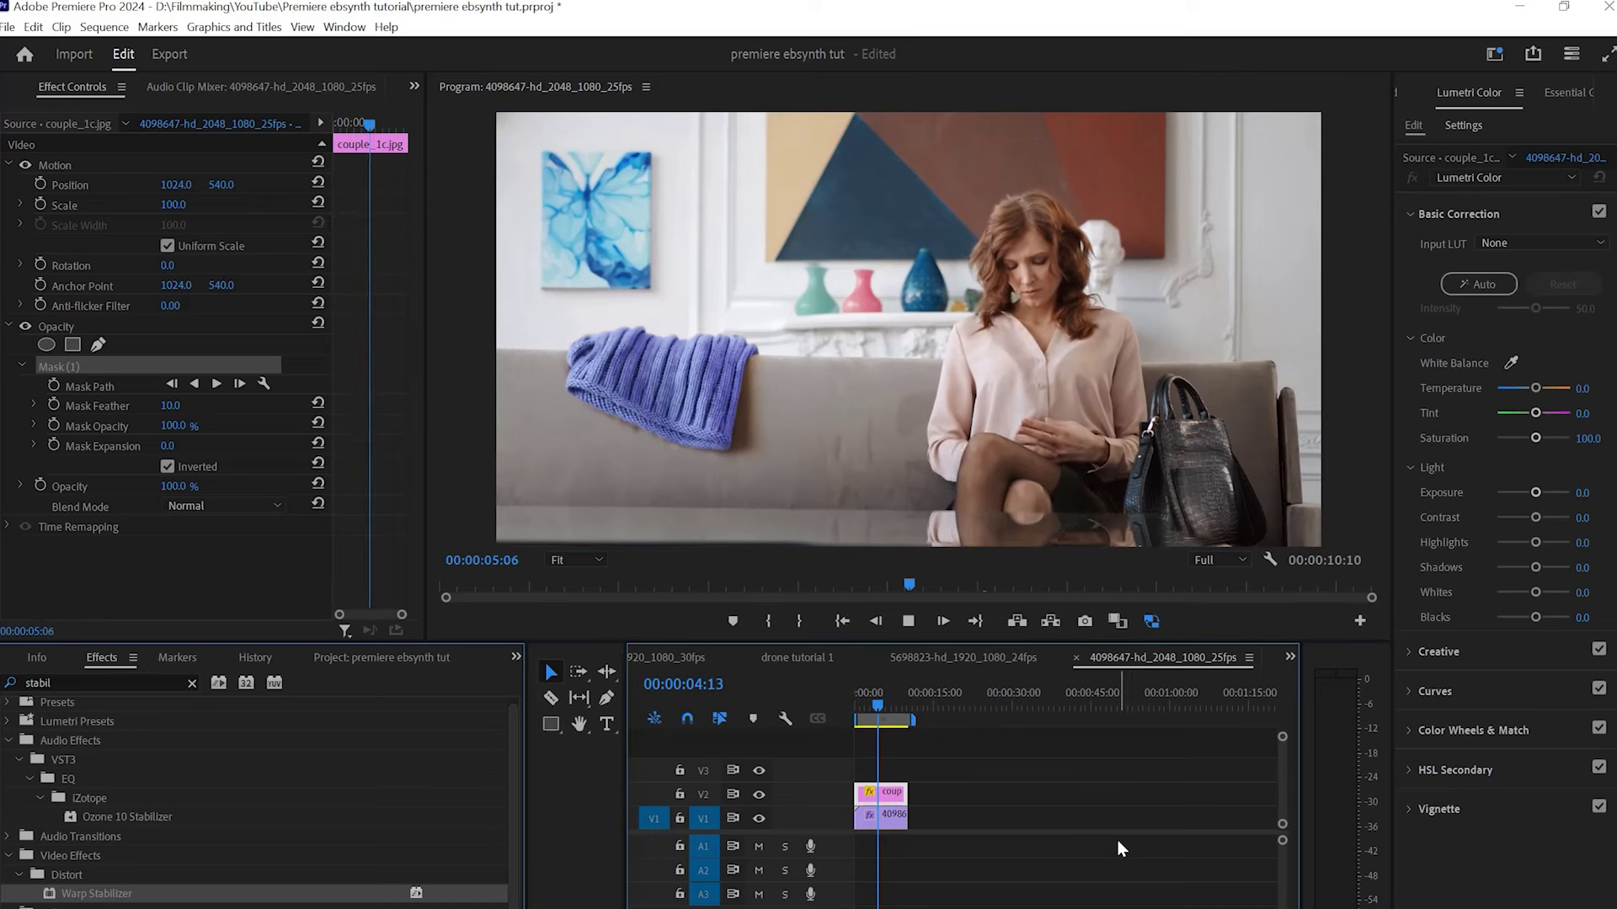
pyautogui.press('space')
pyautogui.click(848, 704)
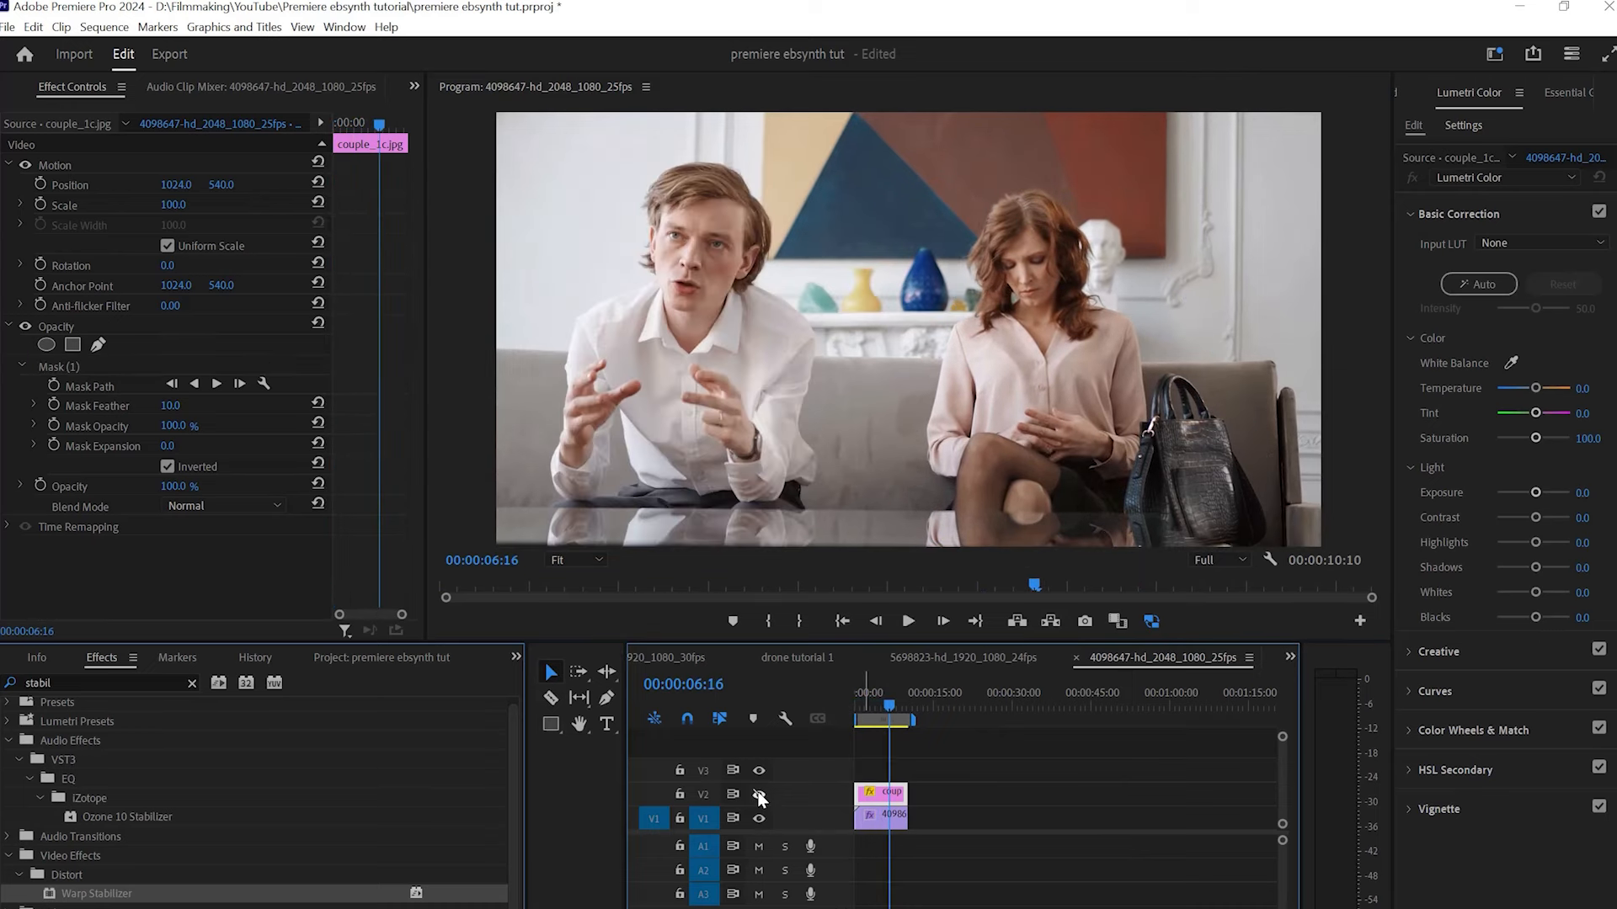